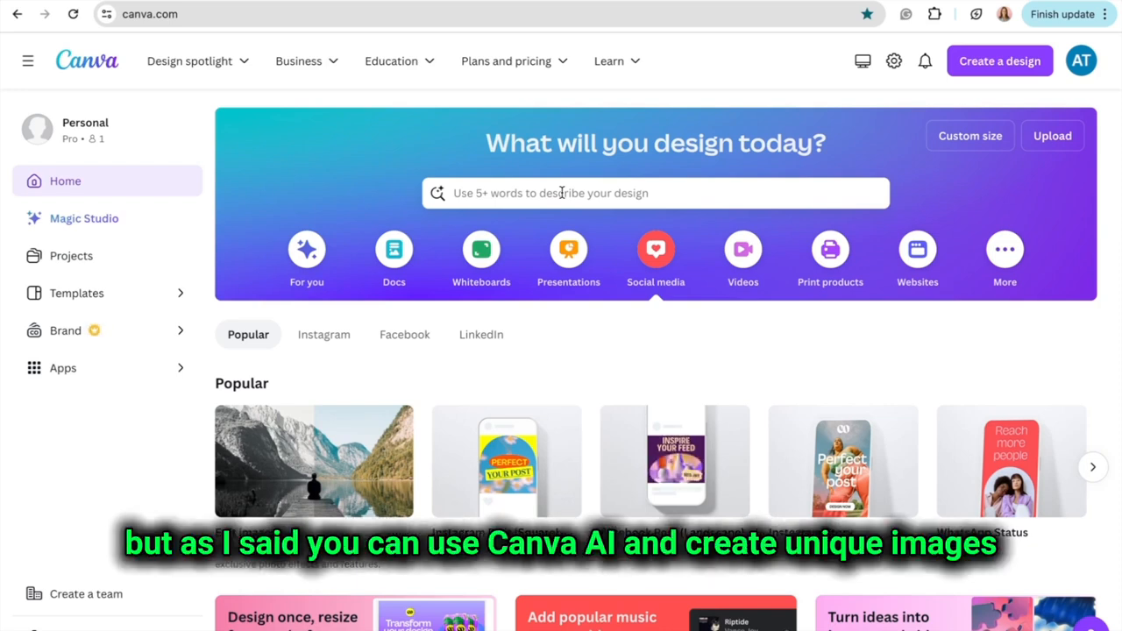
click(1030, 67)
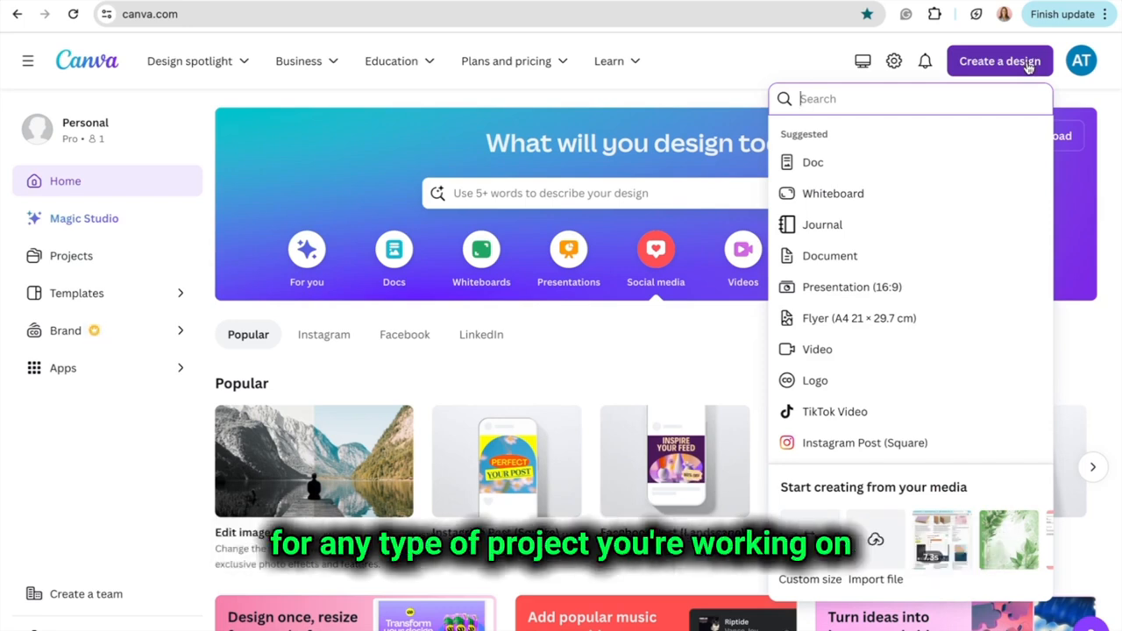
click(810, 541)
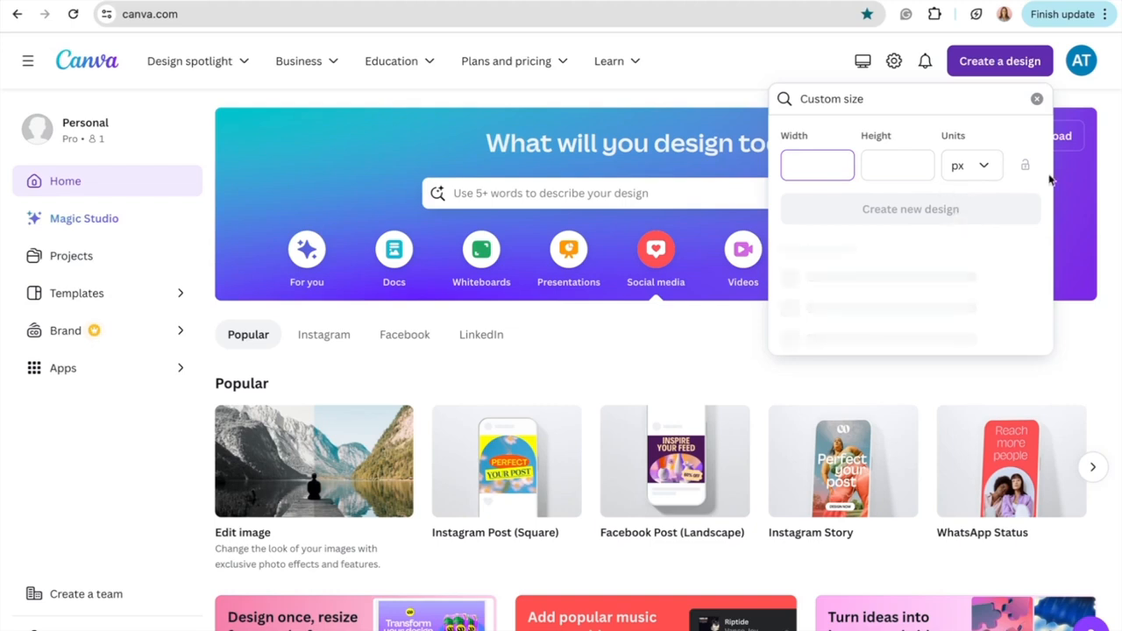
click(999, 62)
click(999, 62)
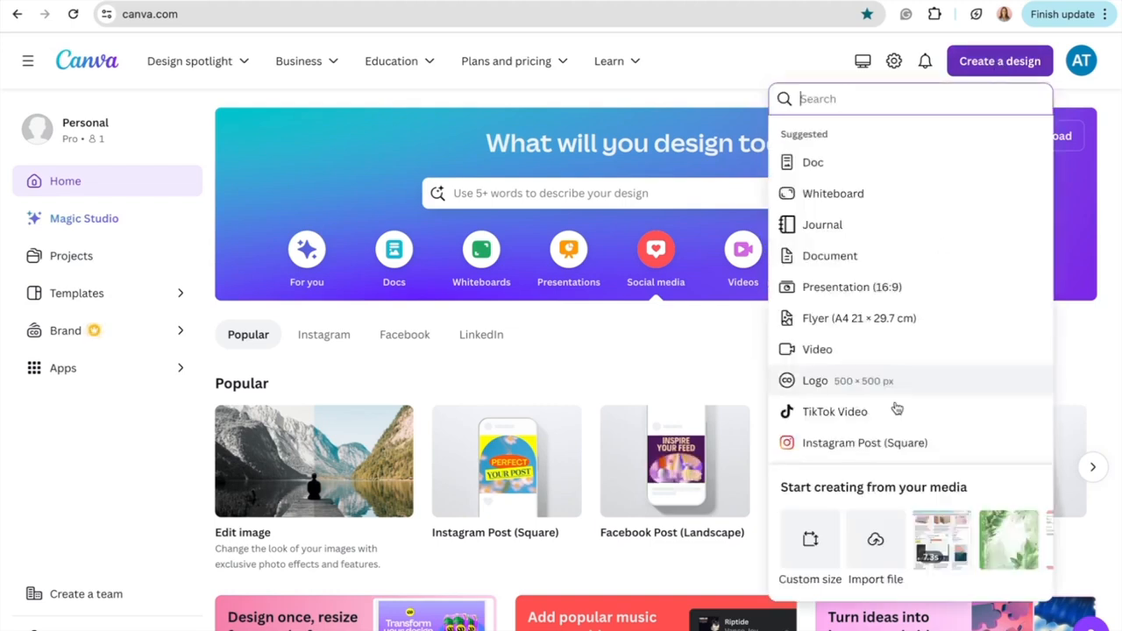
click(810, 541)
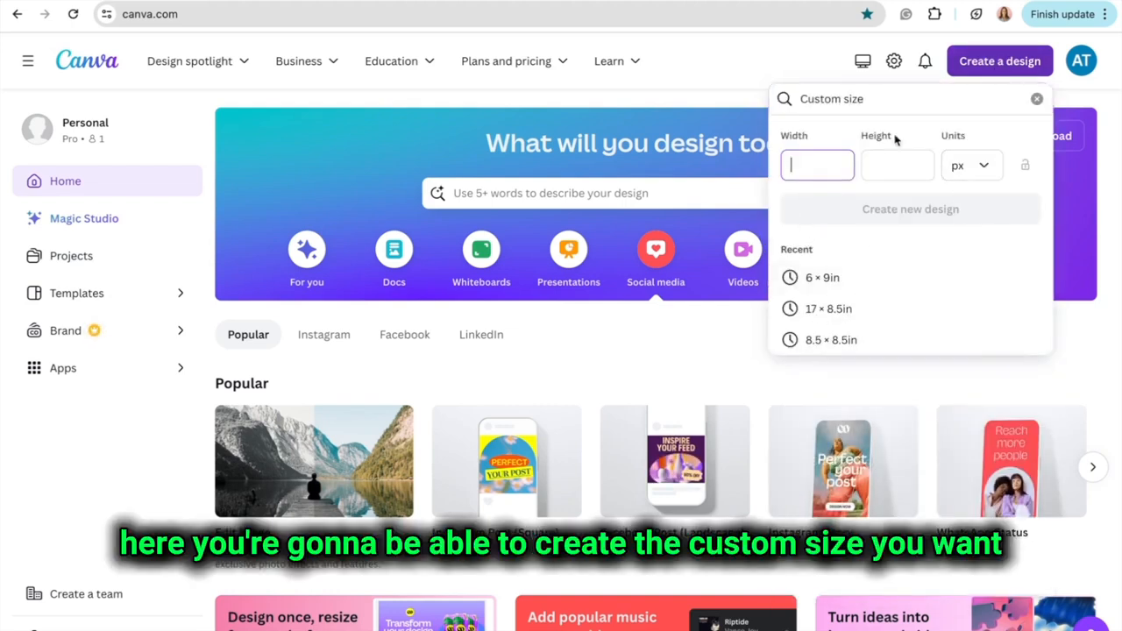
click(971, 165)
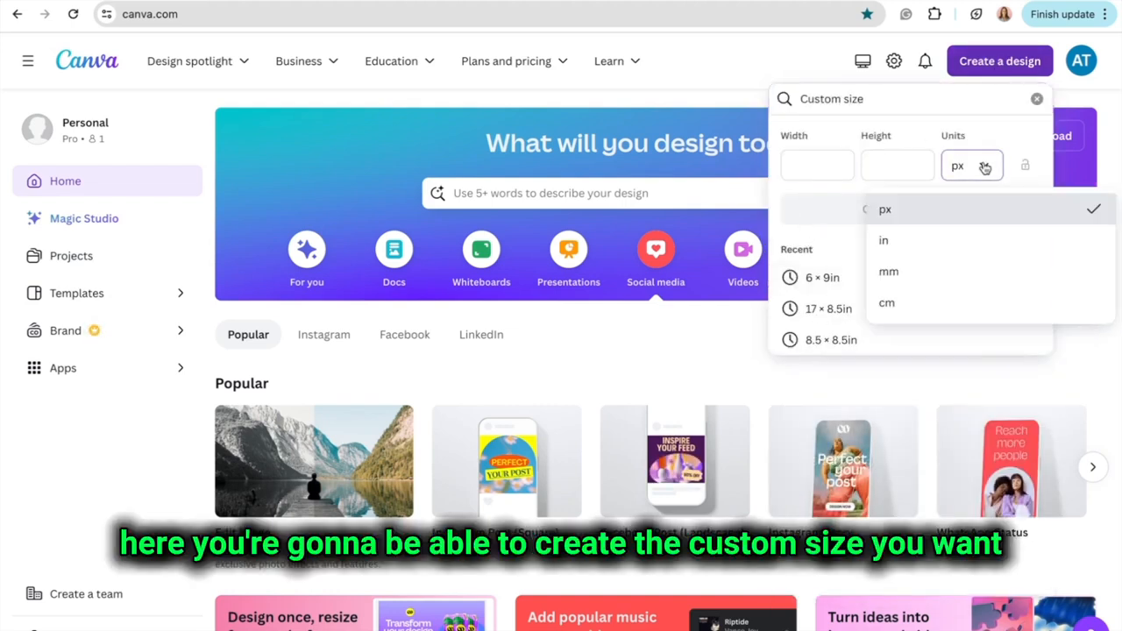
click(810, 76)
- Search the templates for "instagram post" and open the Instagram Post (Portrait) format, 1080 × 1350 px
click(695, 187)
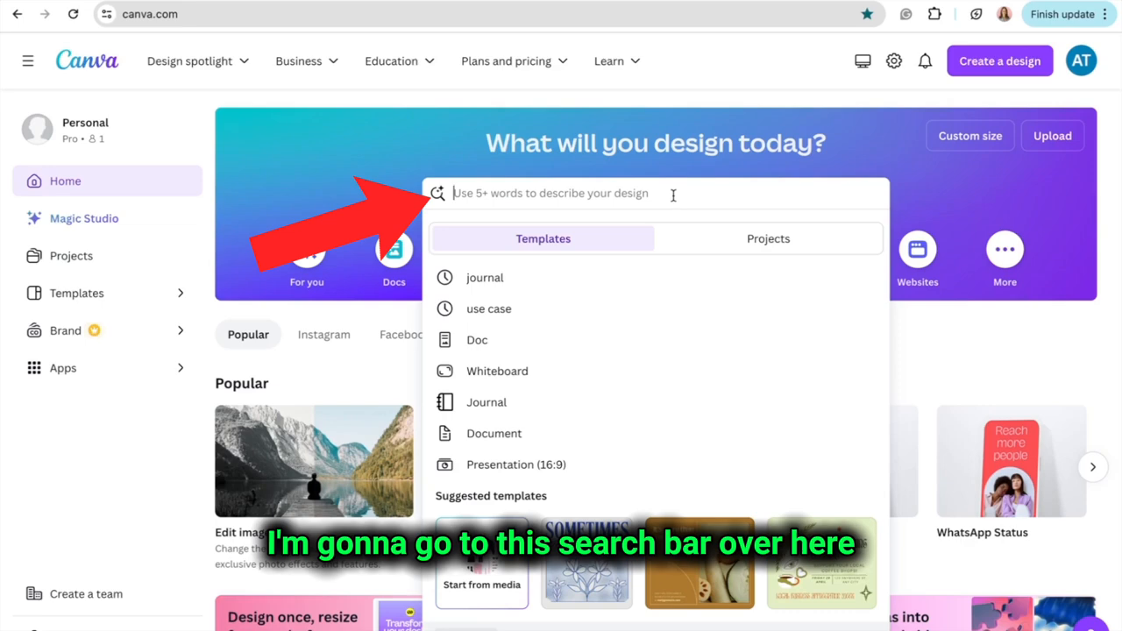
text(insta)
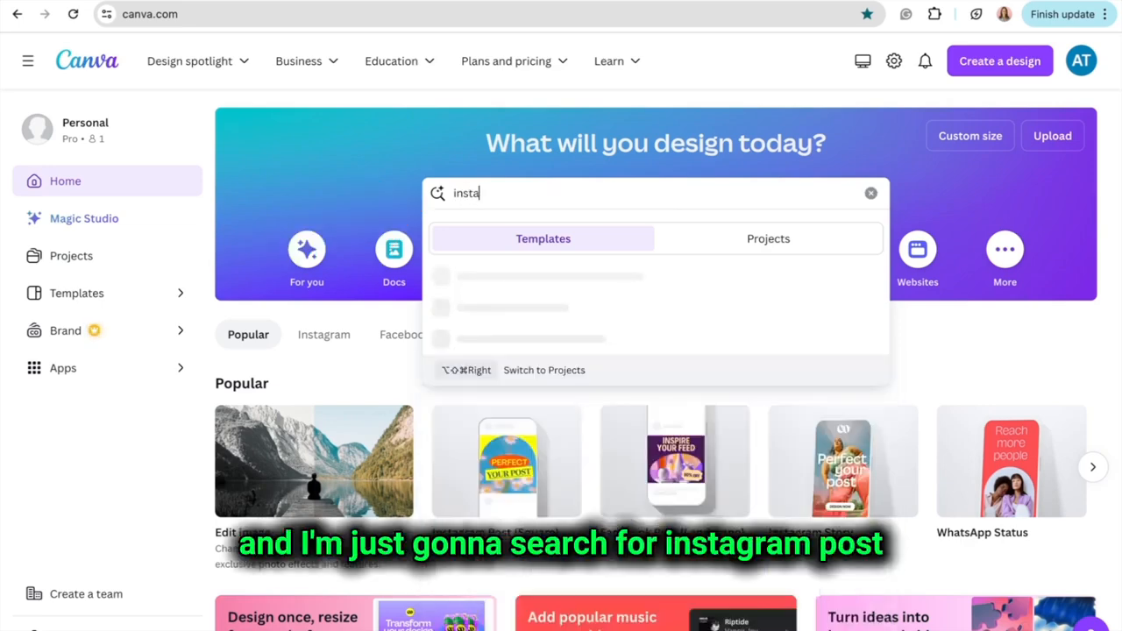
text(gram post)
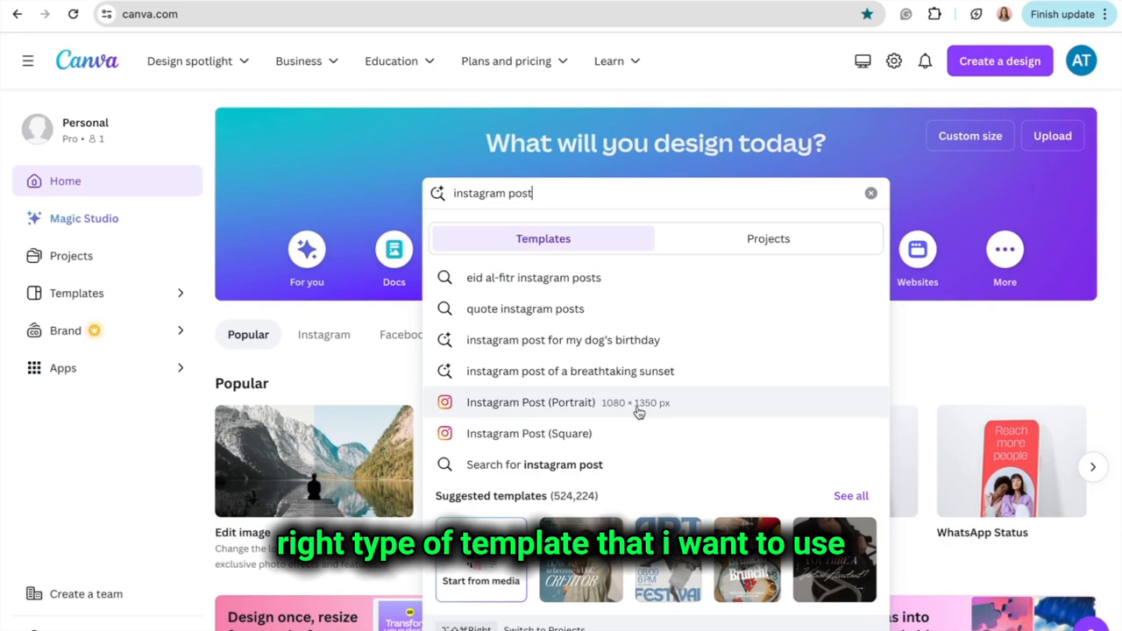
click(574, 405)
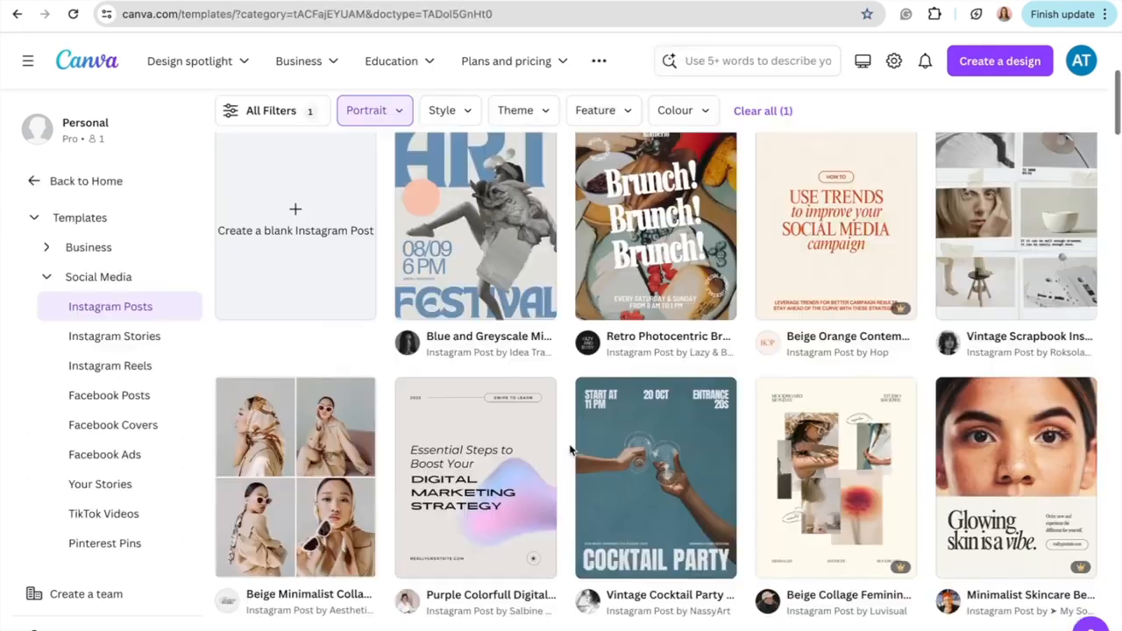
- Browse the portrait Instagram post templates and create a blank Instagram post
scroll(599, 491, down, 3)
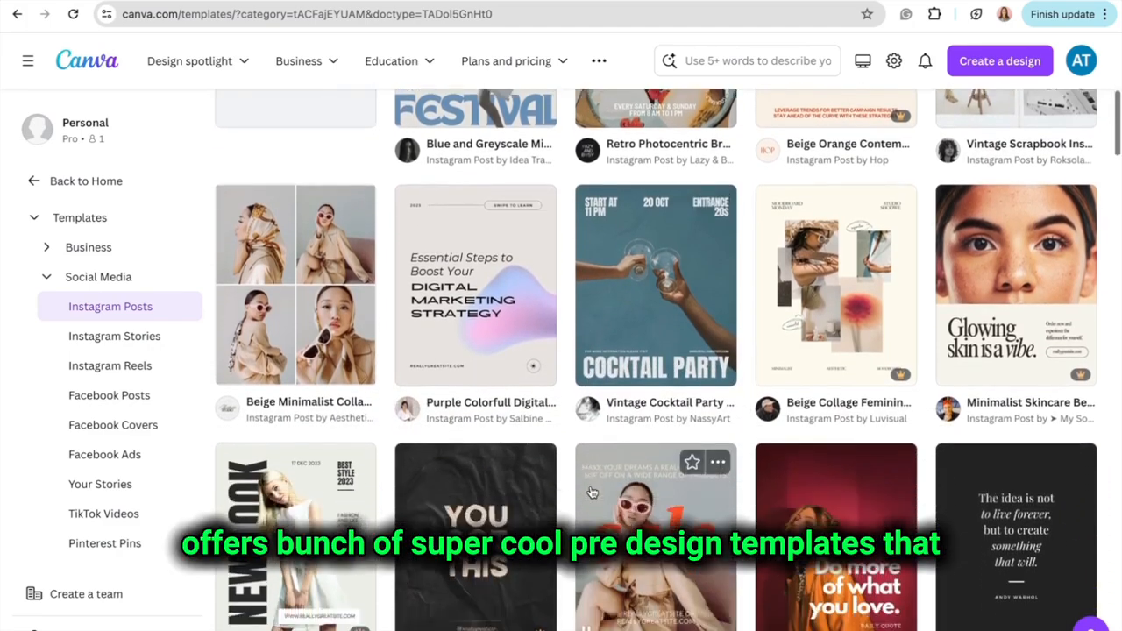
scroll(593, 492, down, 2)
scroll(591, 492, down, 2)
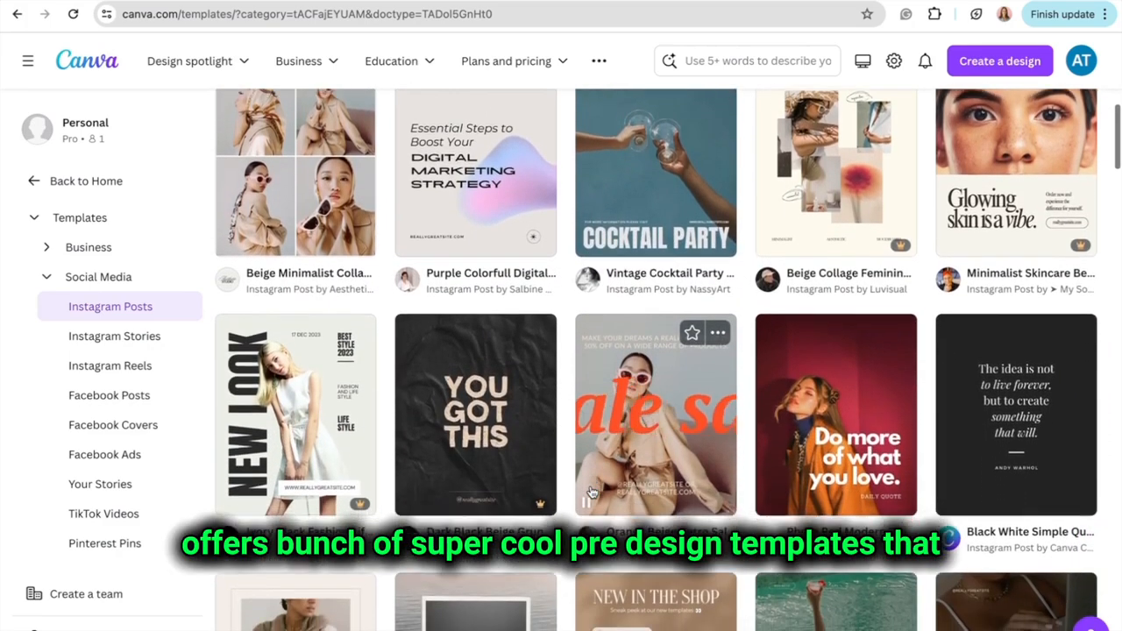
scroll(591, 493, down, 4)
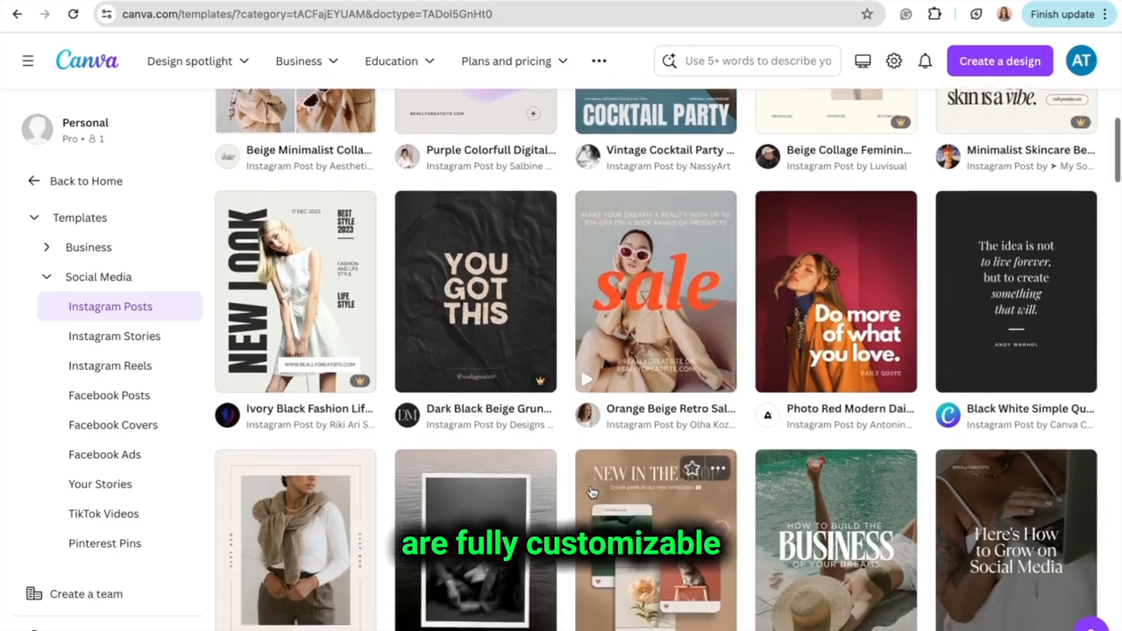
scroll(591, 492, up, 3)
scroll(590, 492, up, 6)
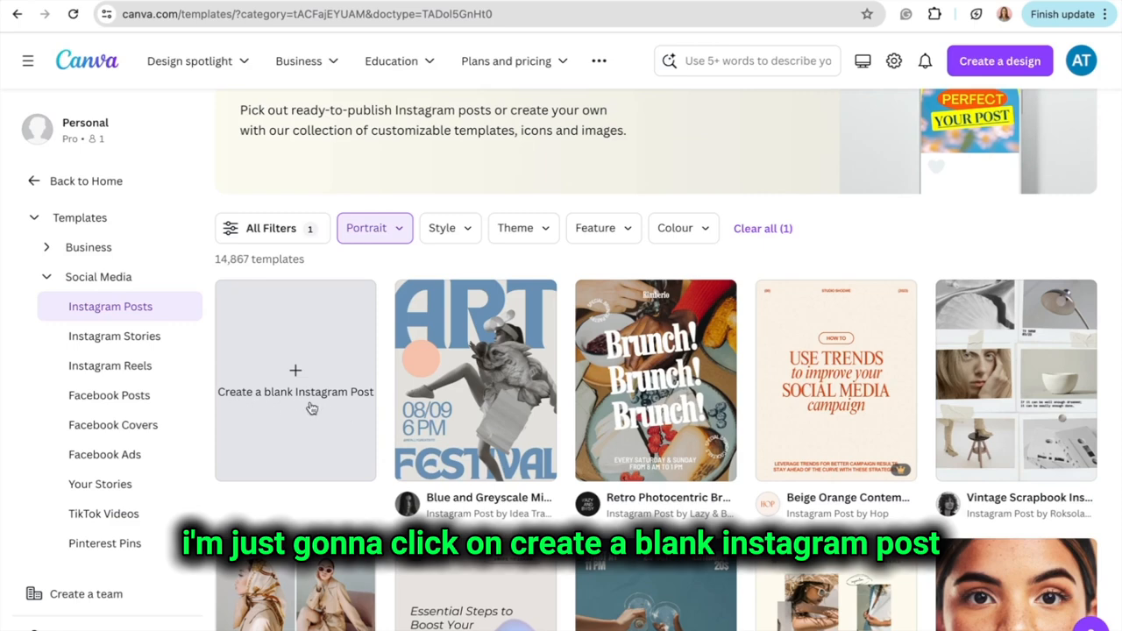
click(311, 408)
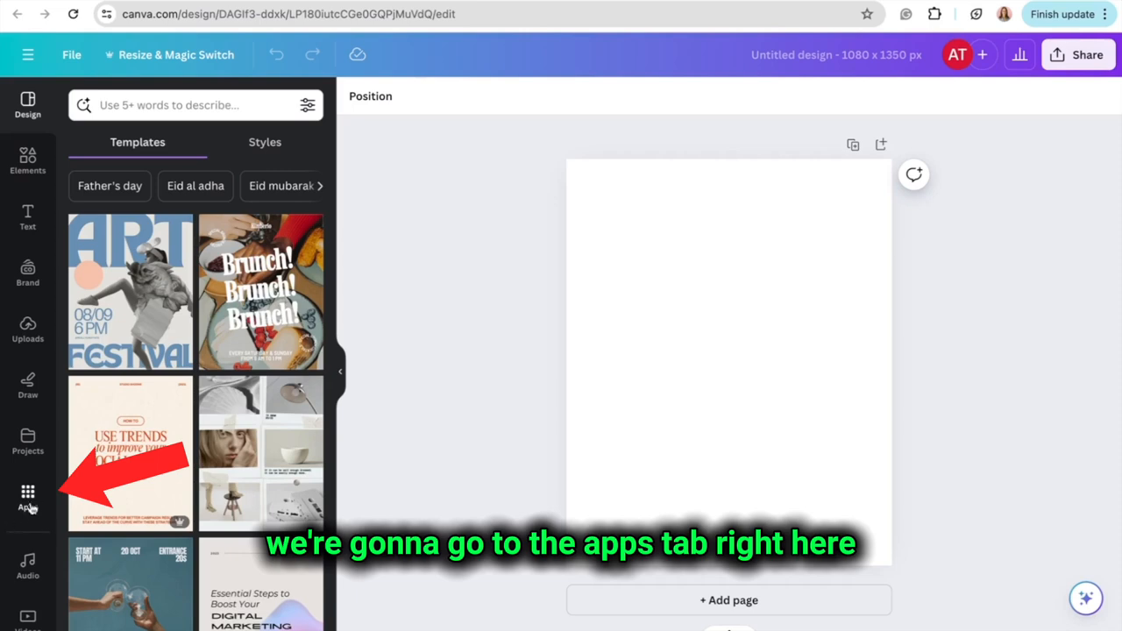
- Search the apps for "magic media" and open the Magic Media app
click(28, 496)
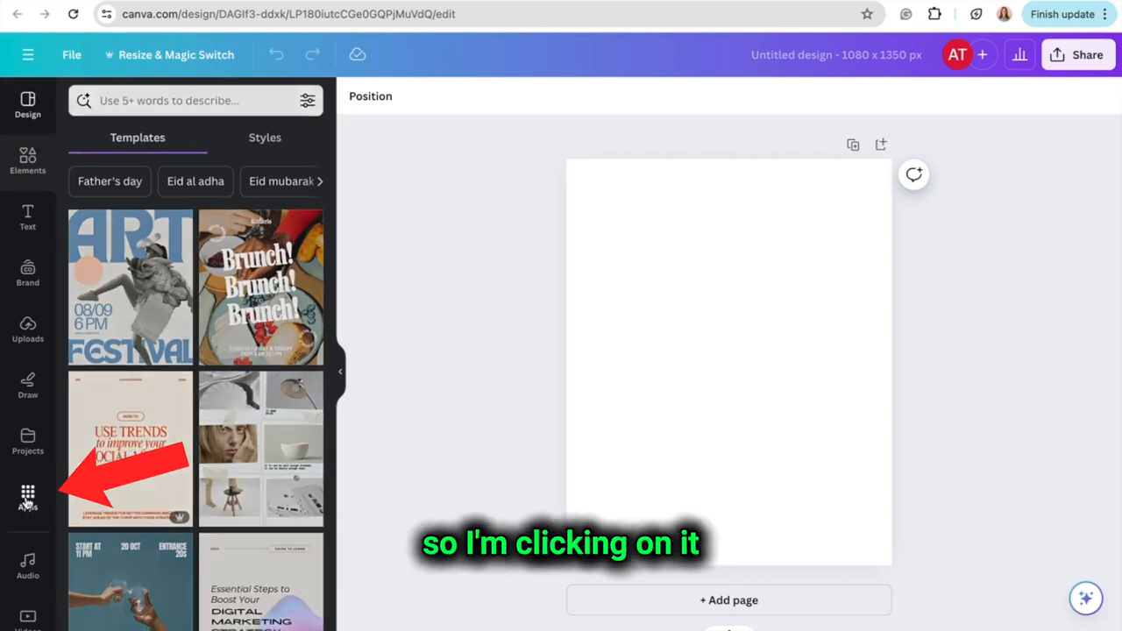
click(136, 104)
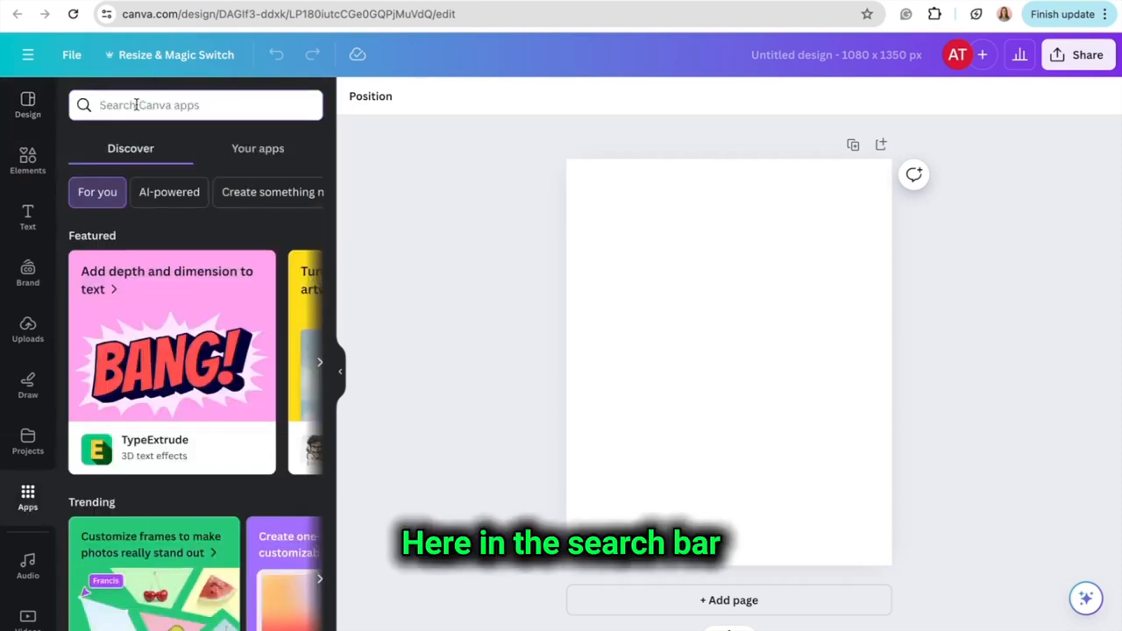
text(ma)
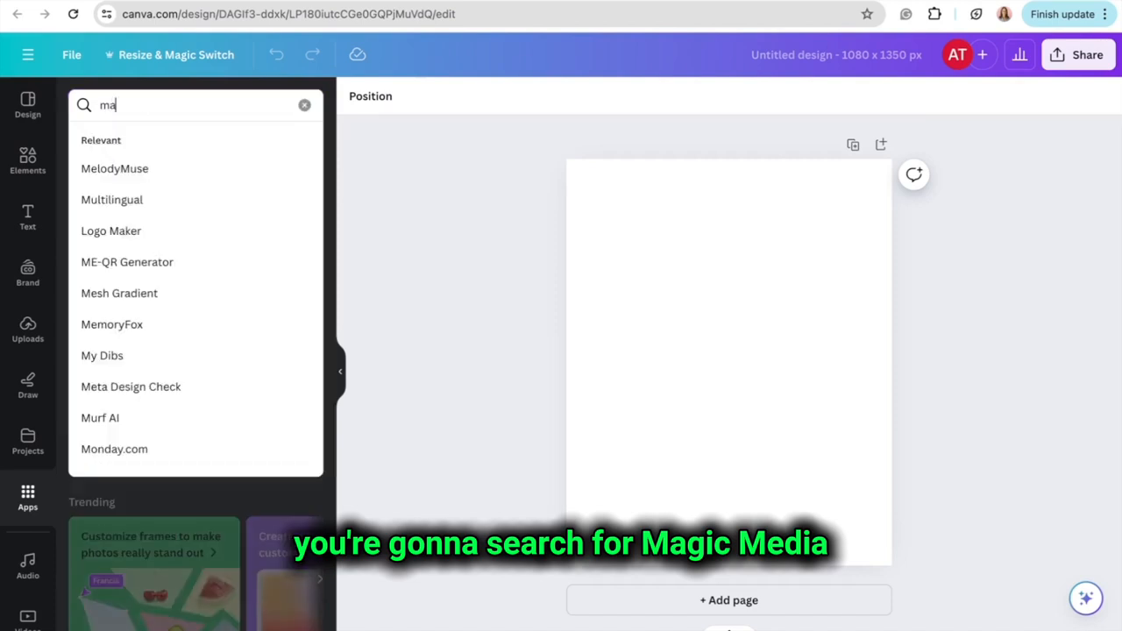
text(gic me)
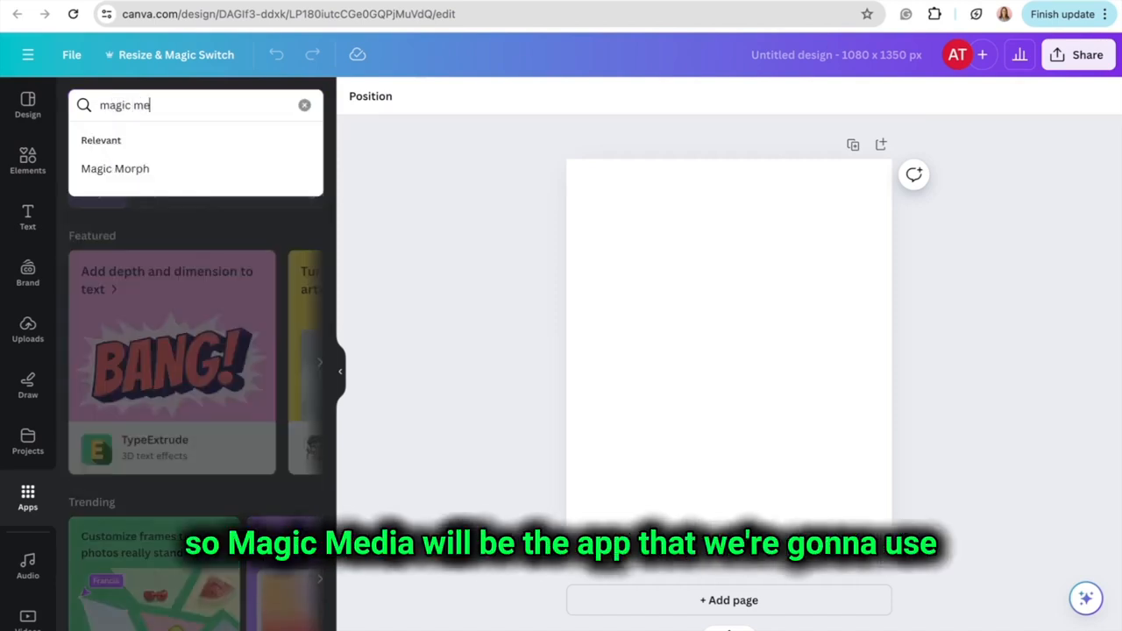
text(dia)
key(Return)
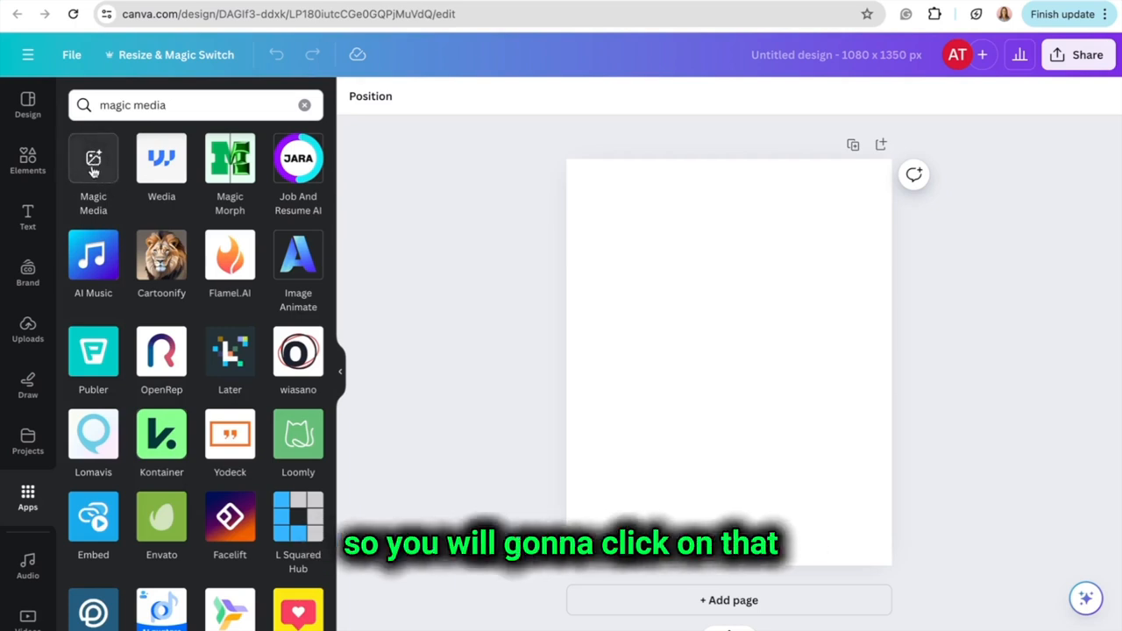
click(94, 167)
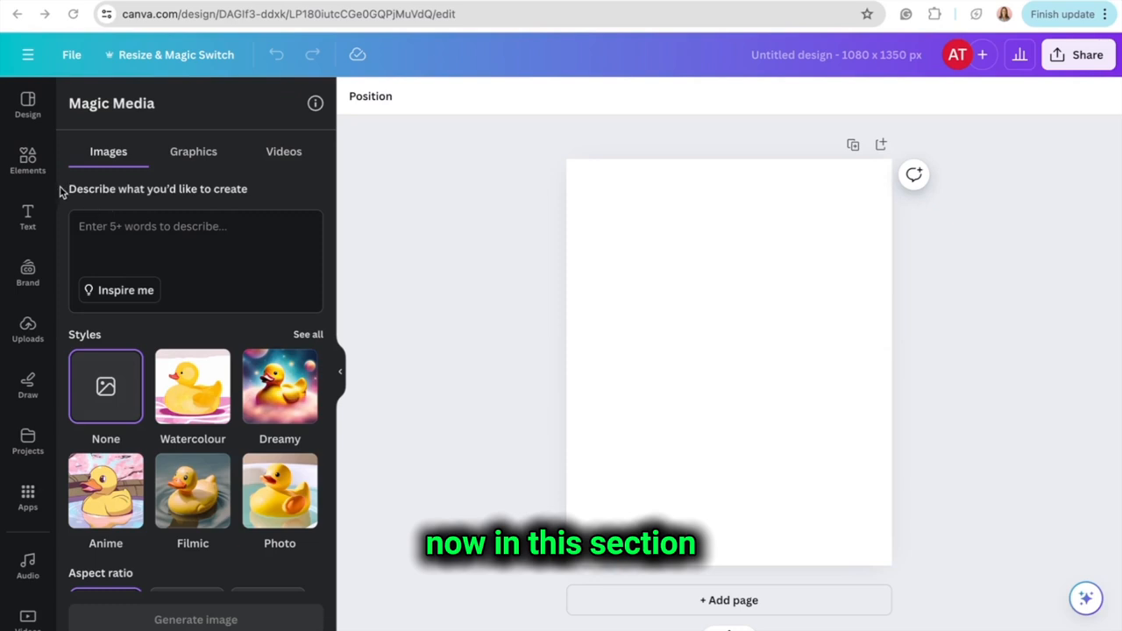
- Enter the image prompt "Create an image for an instagram post about fashion or spring lookbook with a pink color scheme"
click(231, 246)
text(C)
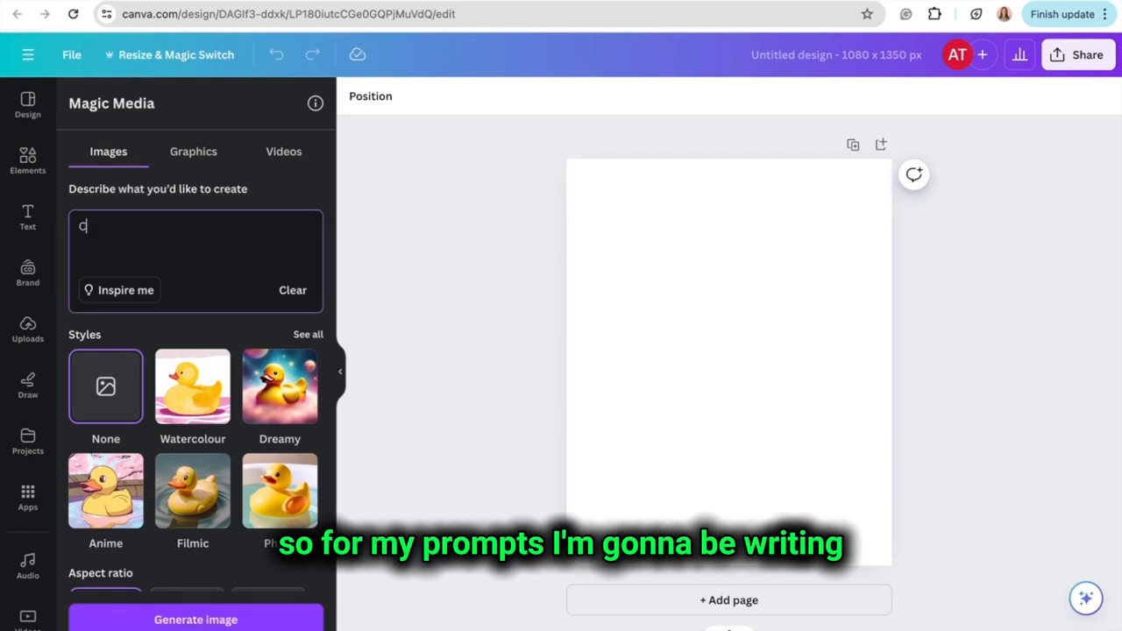
text(reate a)
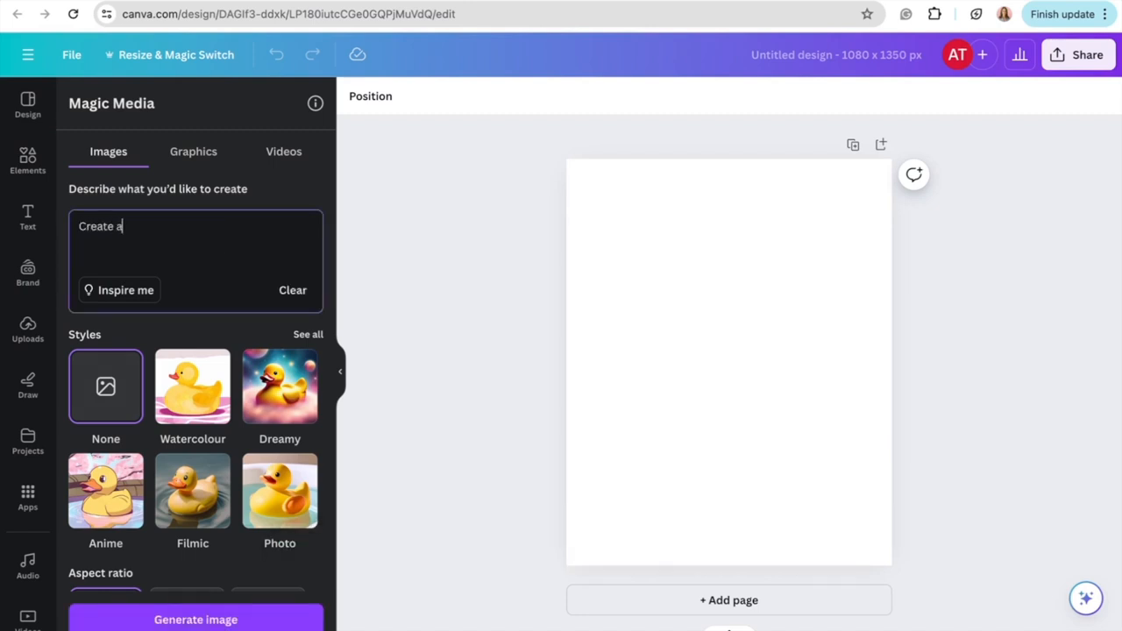
text(n iam)
text(ge for an instagram)
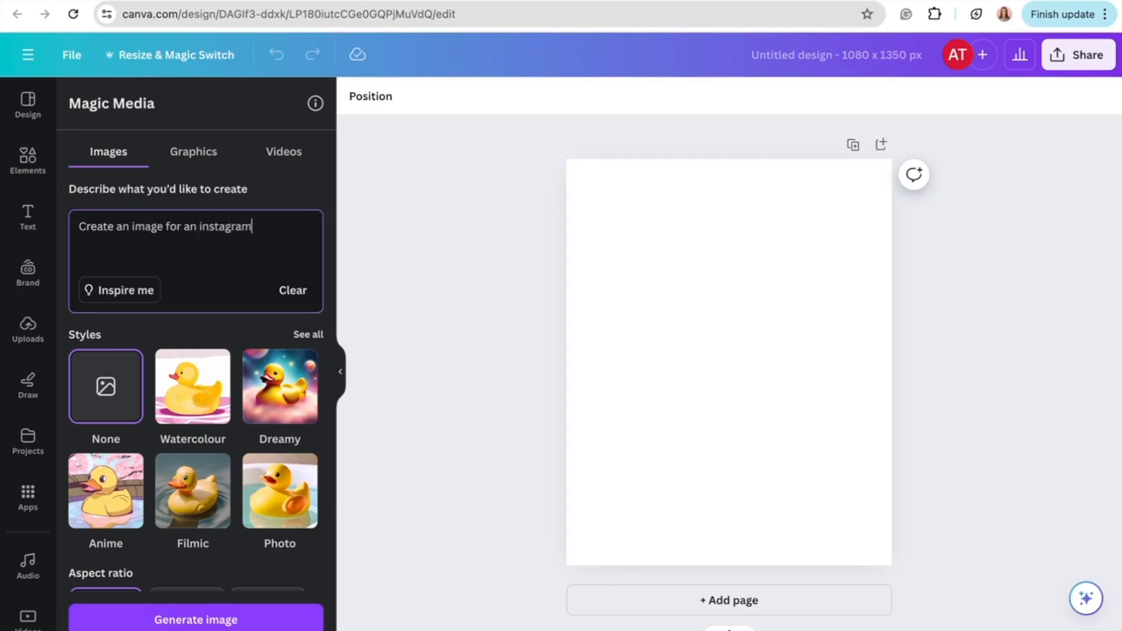
text( post about fashion or)
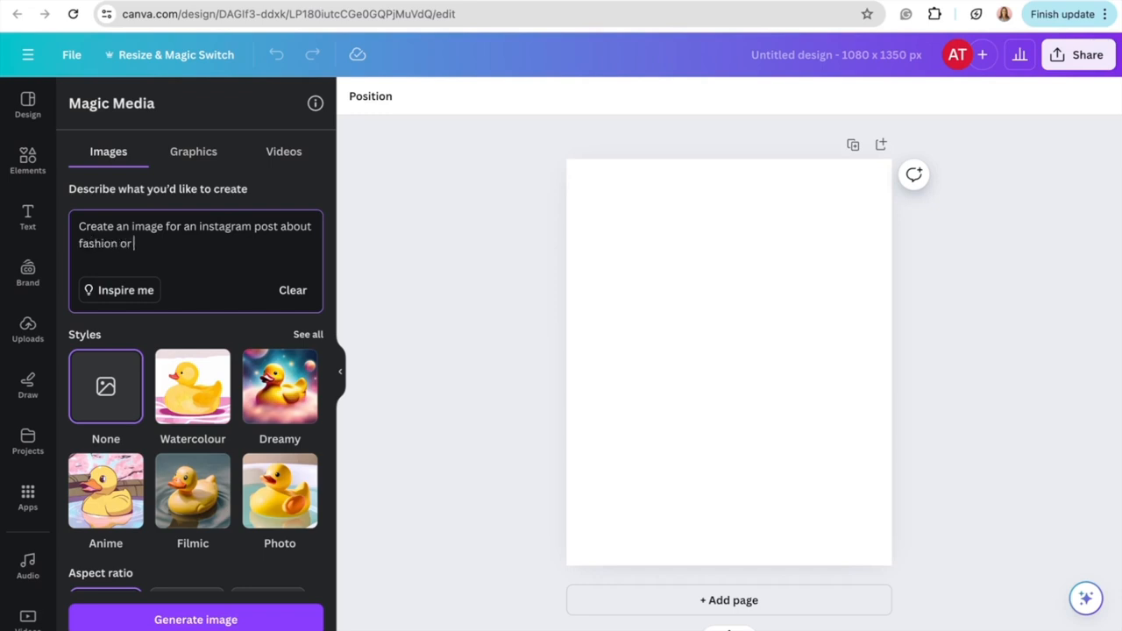
text( spring lookbook with a pink color scheme)
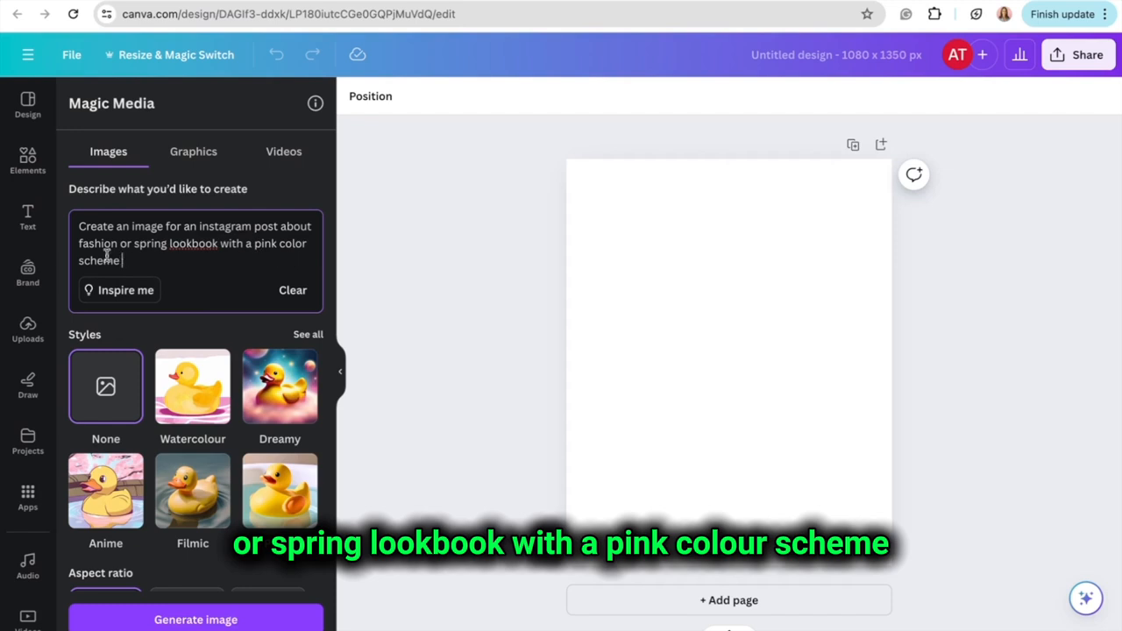
- Set the aspect ratio to Portrait and generate the images without a style
scroll(102, 254, down, 1)
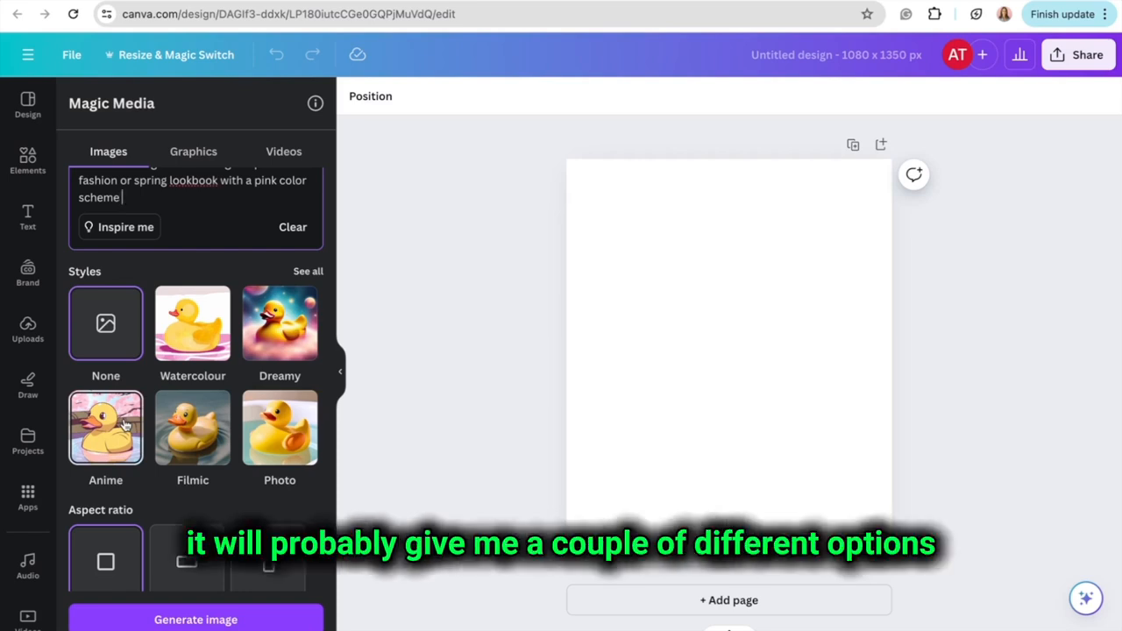
scroll(130, 491, down, 1)
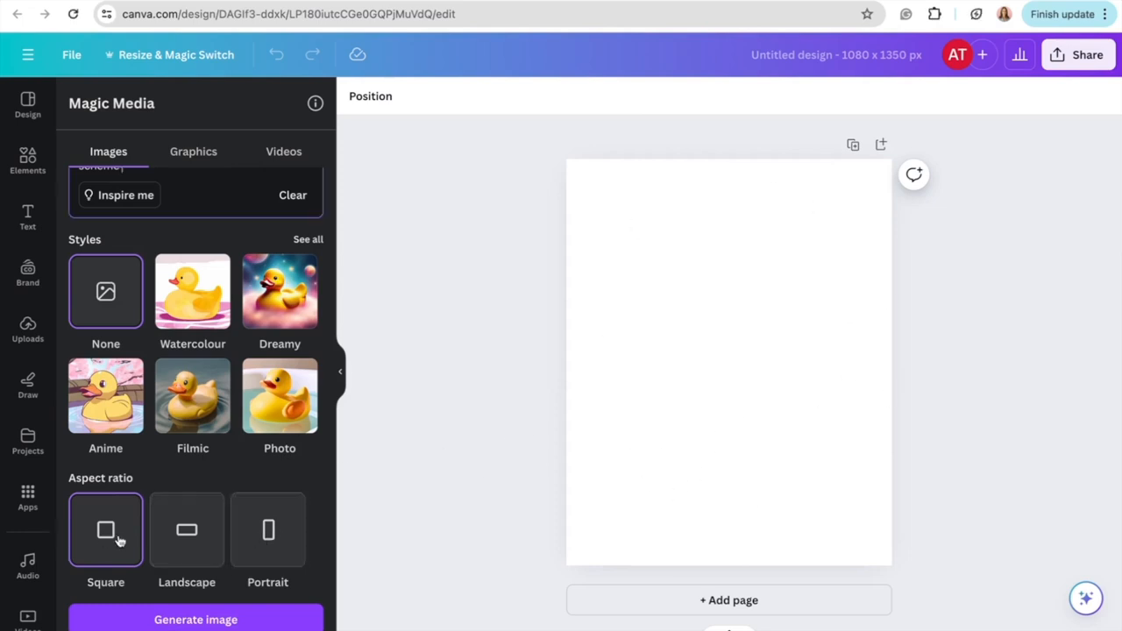
click(278, 541)
scroll(142, 169, up, 3)
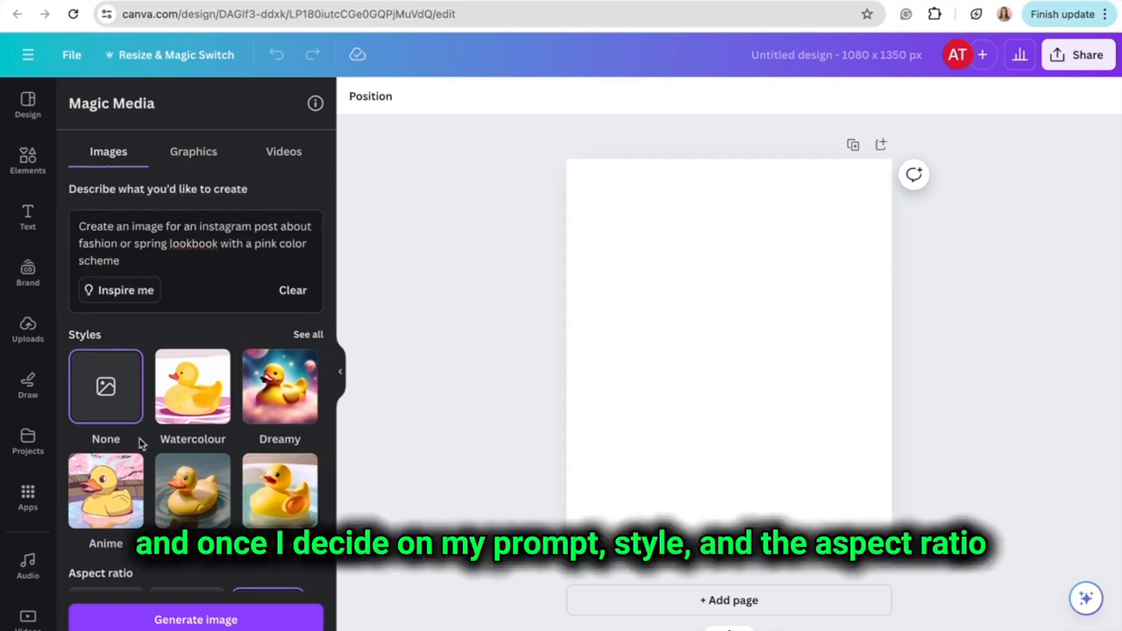
scroll(215, 430, down, 2)
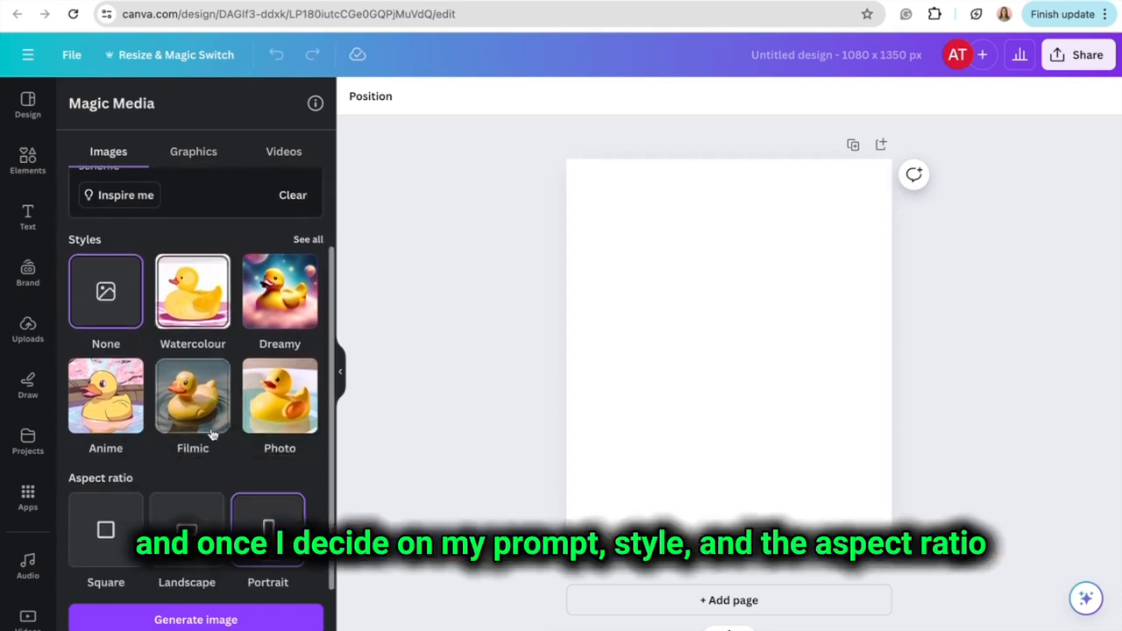
click(204, 624)
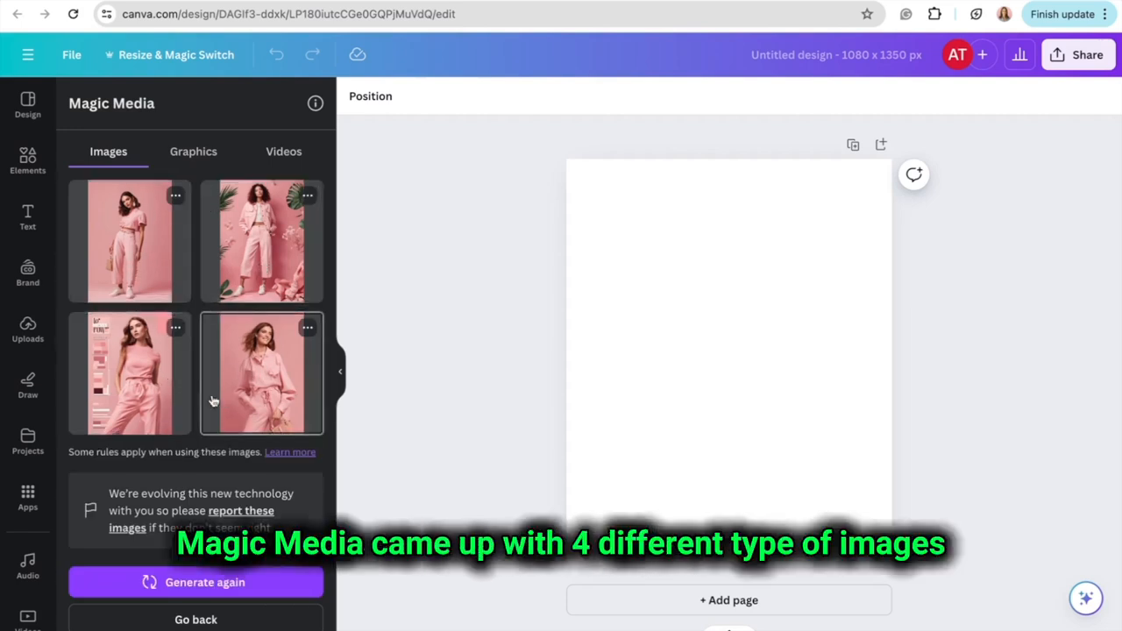
- Add the generated image of the woman beside pink colour swatches to the page and enlarge it slightly
click(121, 386)
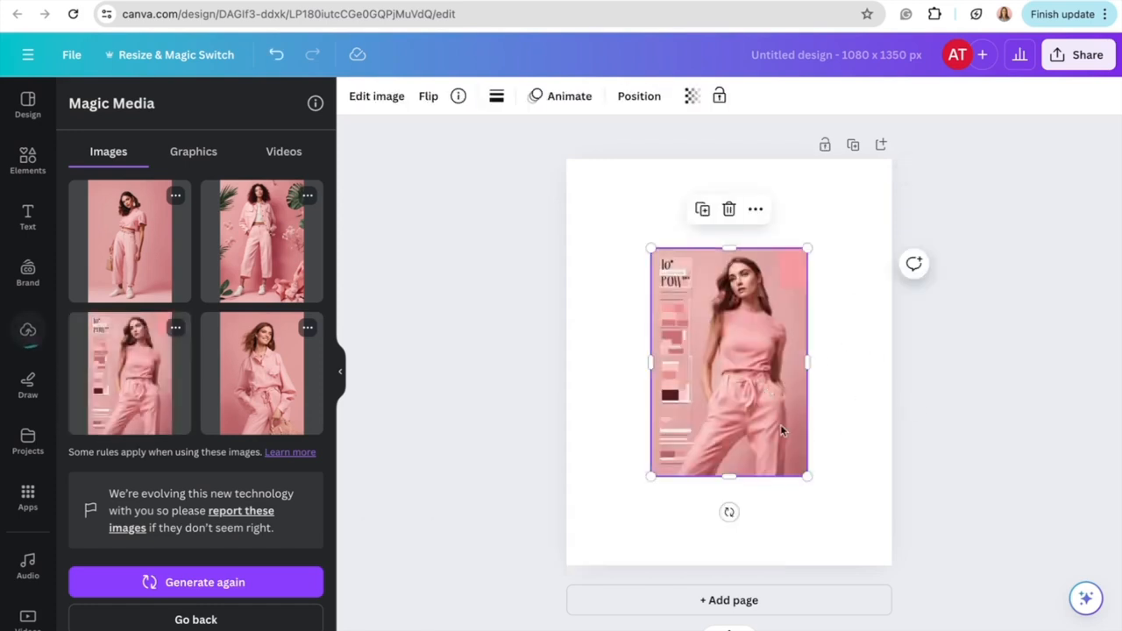
drag(806, 476, 836, 481)
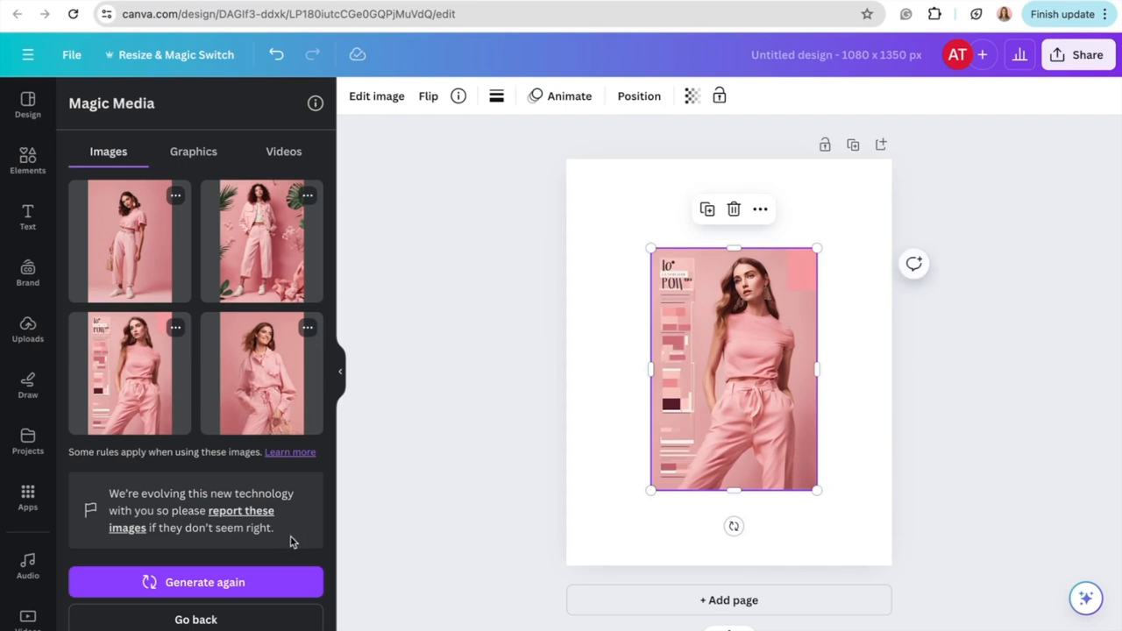
- Review the prompt and the further style options available for generating the images again
scroll(292, 542, down, 2)
click(163, 407)
drag(188, 411, 79, 391)
scroll(182, 454, down, 1)
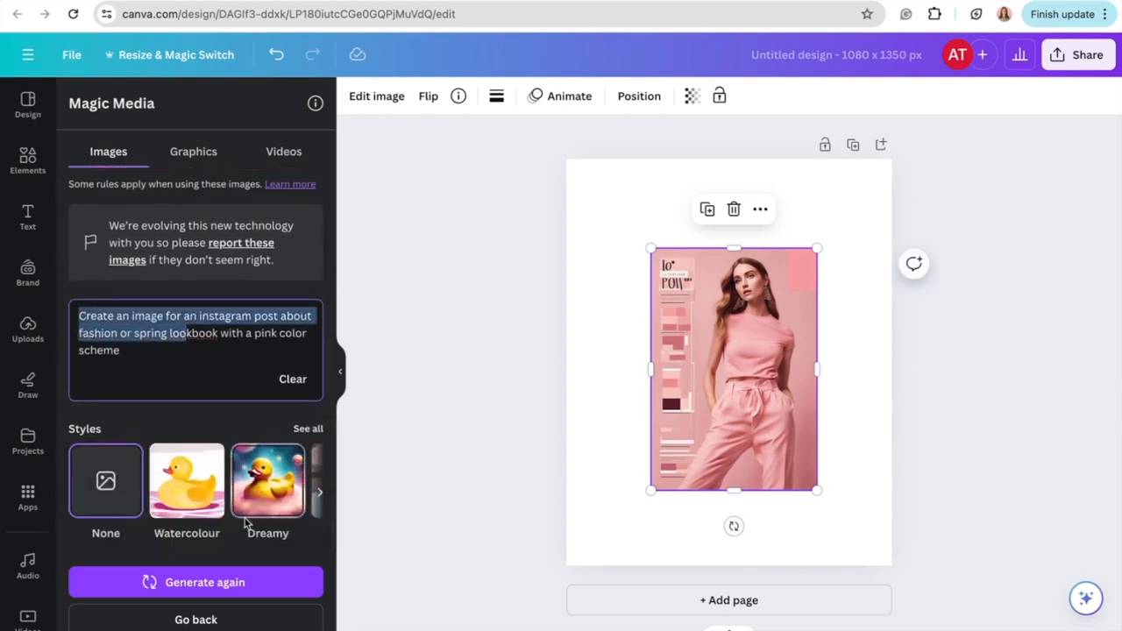
scroll(246, 521, up, 3)
scroll(245, 520, down, 3)
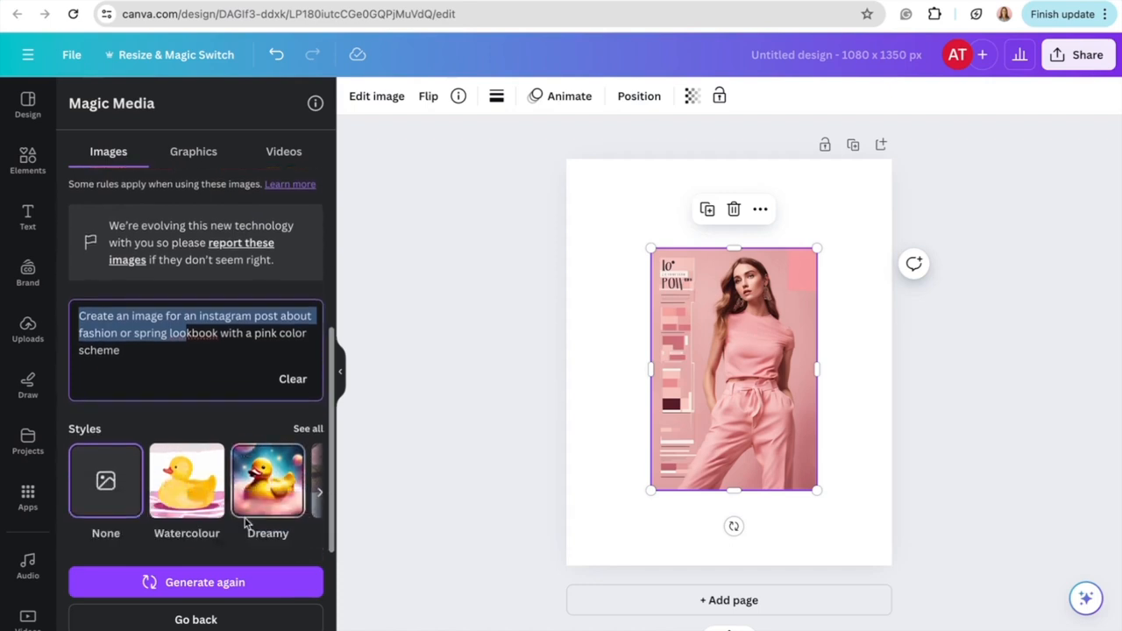
click(319, 491)
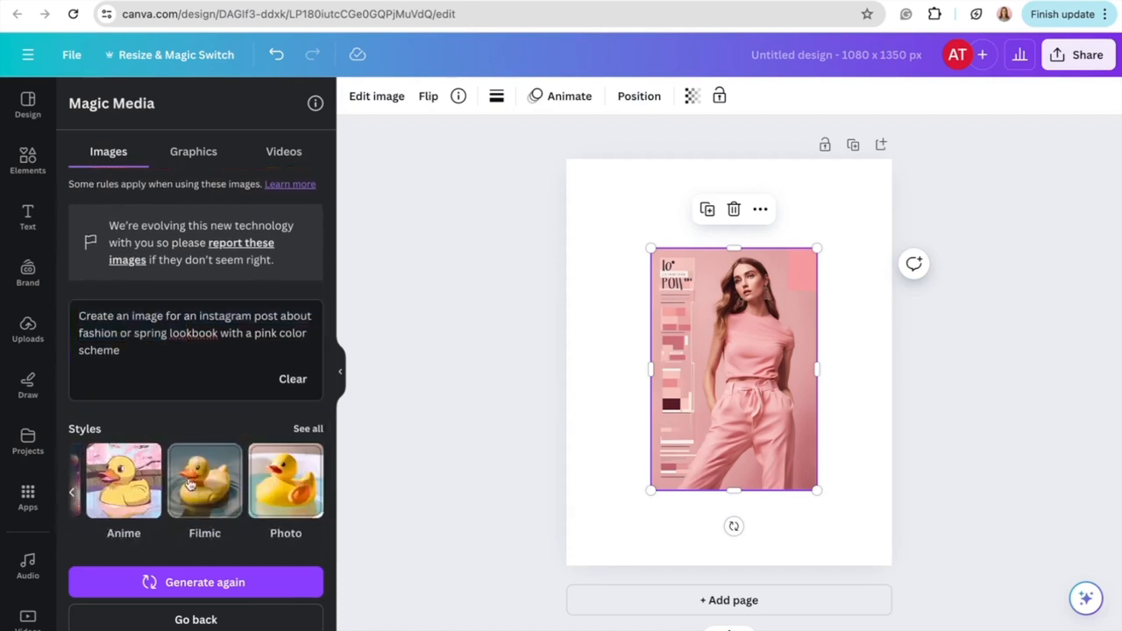
- Select the Photo style and generate the images again from the same prompt
click(288, 496)
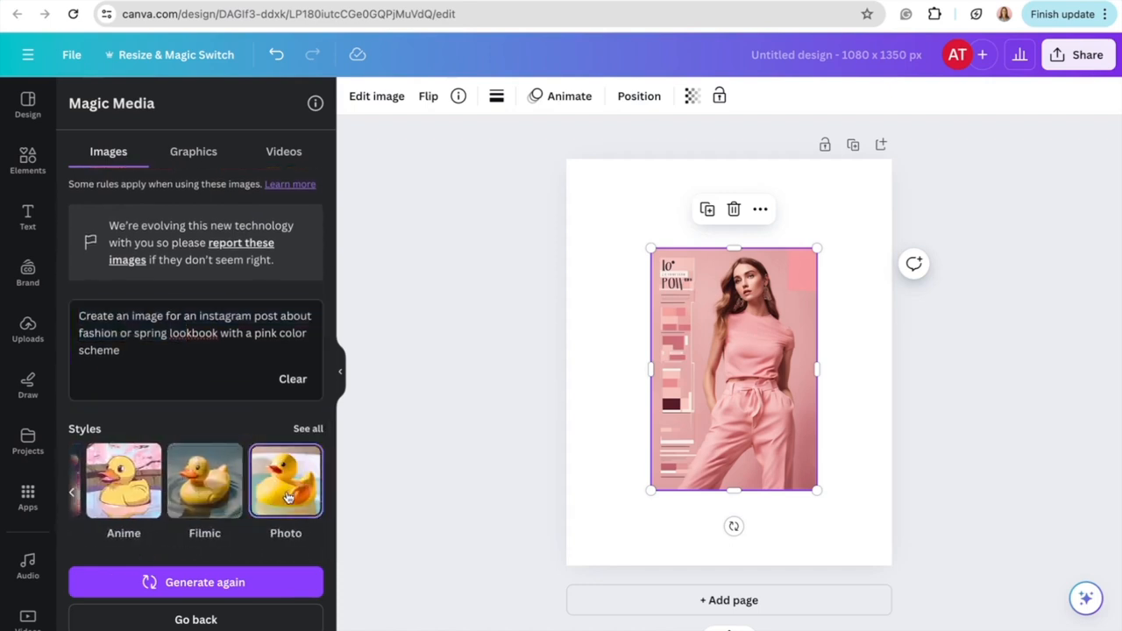
click(188, 582)
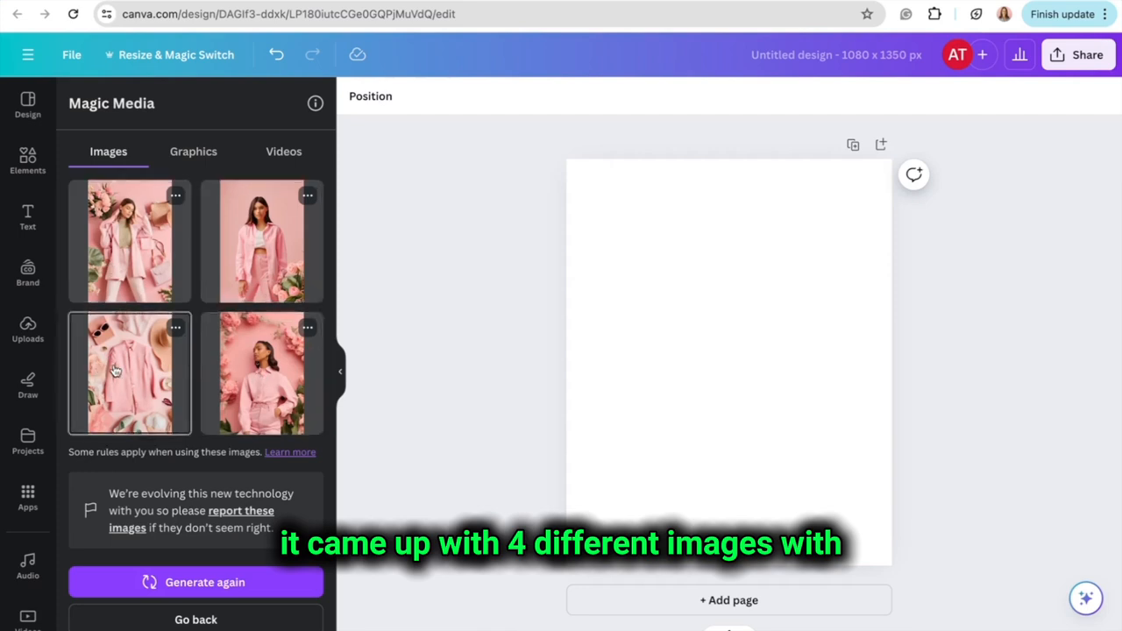
- Add the generated flat-lay image of the pink coat, move it to the page's upper-left corner and enlarge it
click(143, 397)
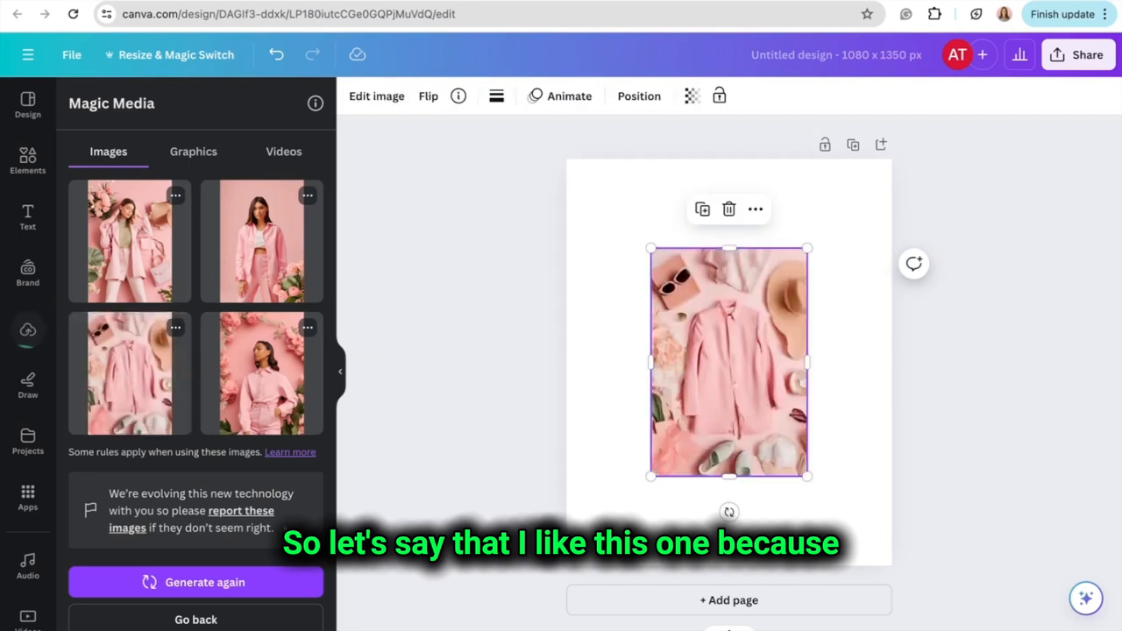
drag(766, 433, 682, 344)
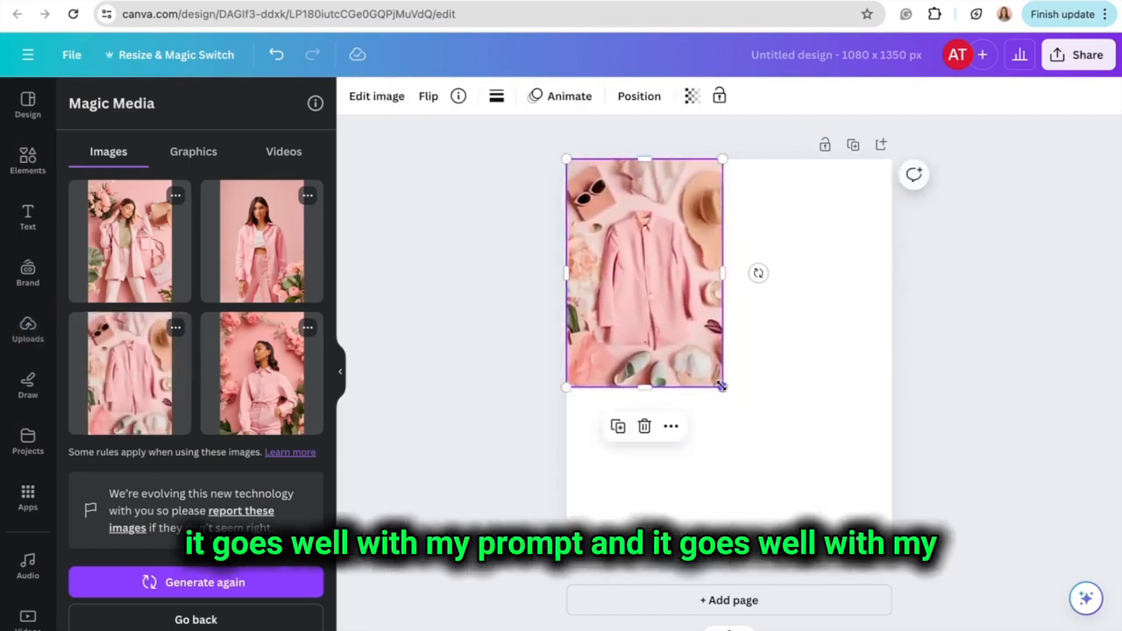
drag(720, 385, 806, 456)
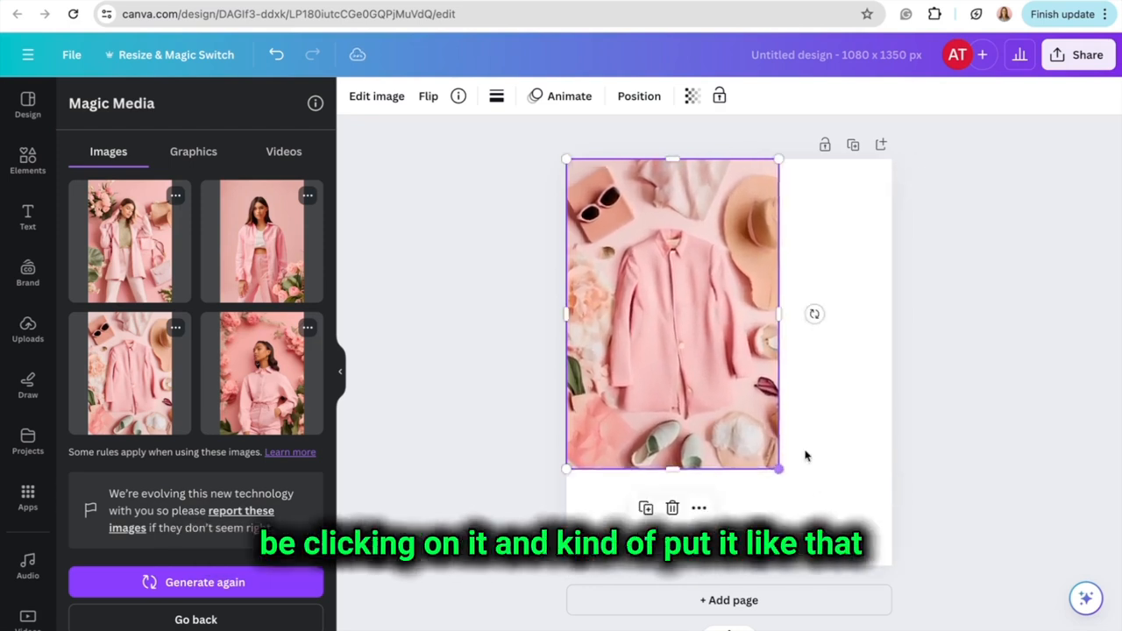
click(845, 451)
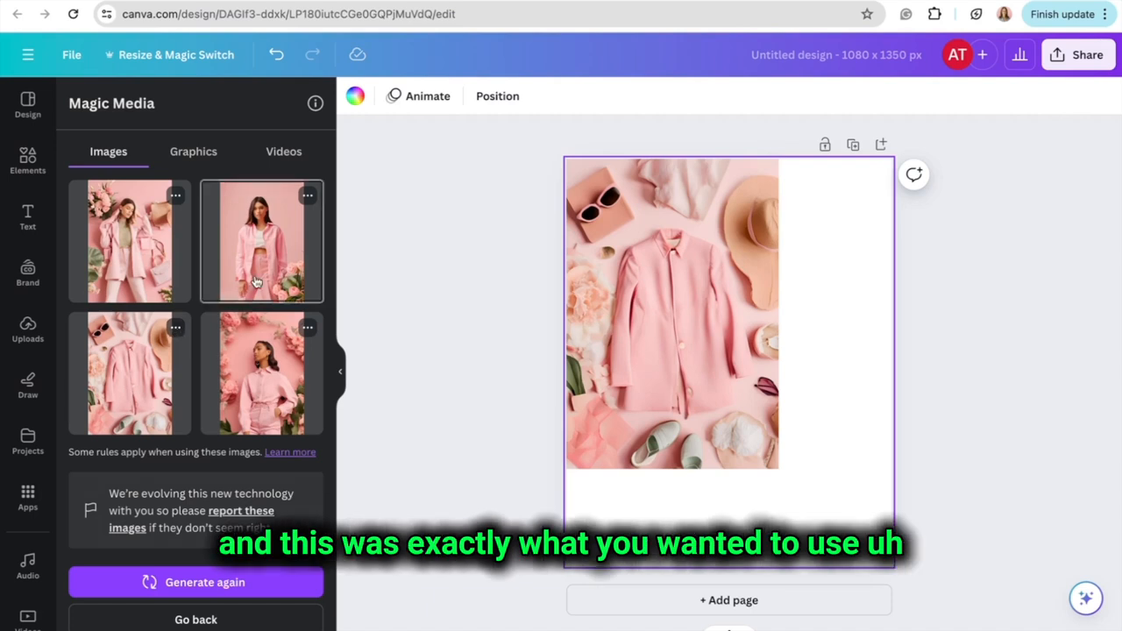
- Generate more images like the pink coat flat lay
drag(183, 334, 175, 332)
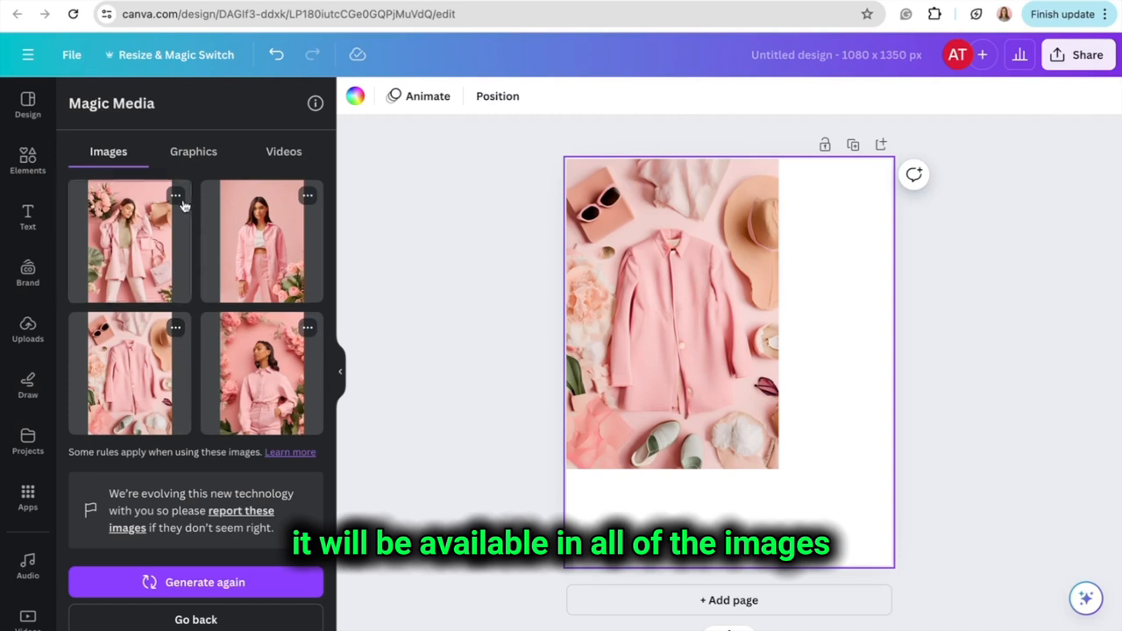
click(176, 328)
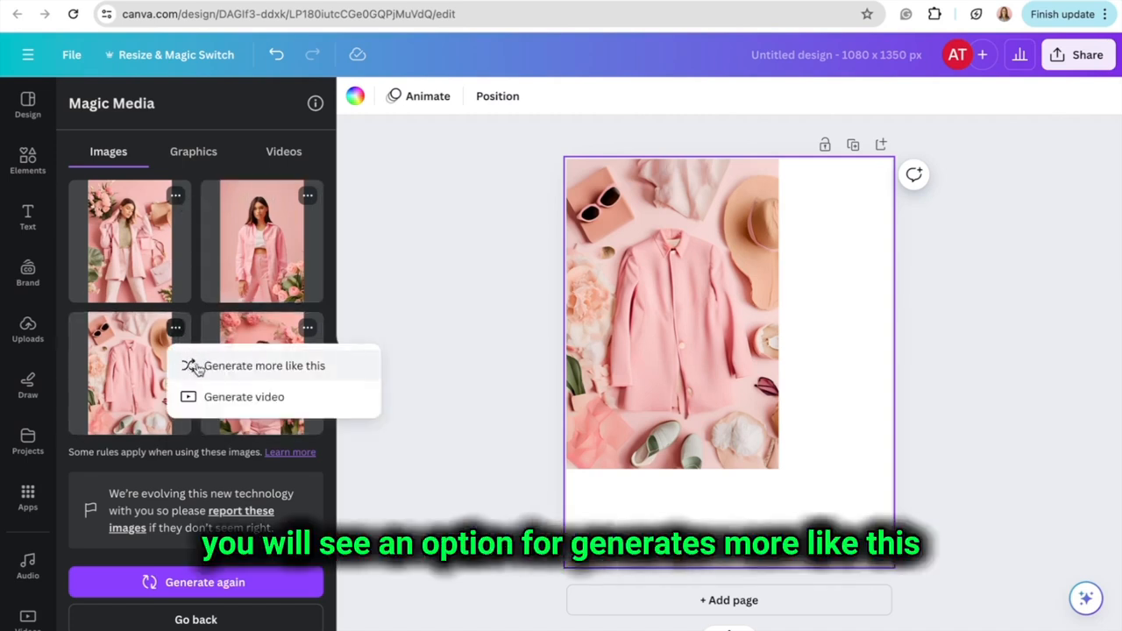
click(267, 371)
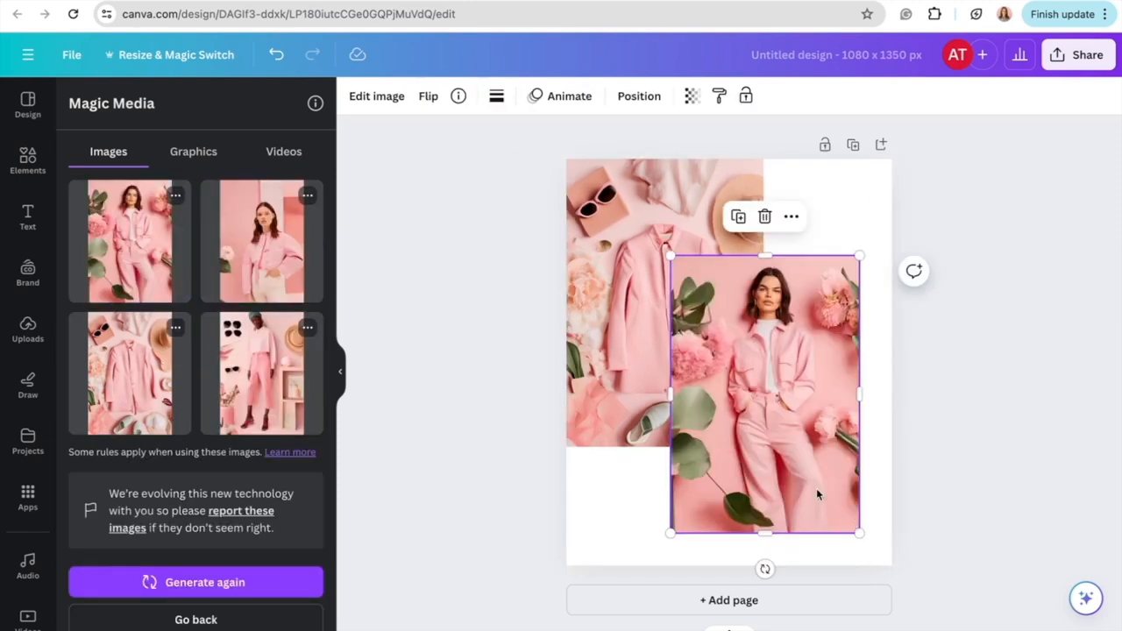
- Add the generated half-length image of the woman in a pink jacket, enlarge it and fit it into the page's lower-left corner
mouse_move(816, 489)
mouse_down()
mouse_move(832, 489)
mouse_move(817, 489)
mouse_up()
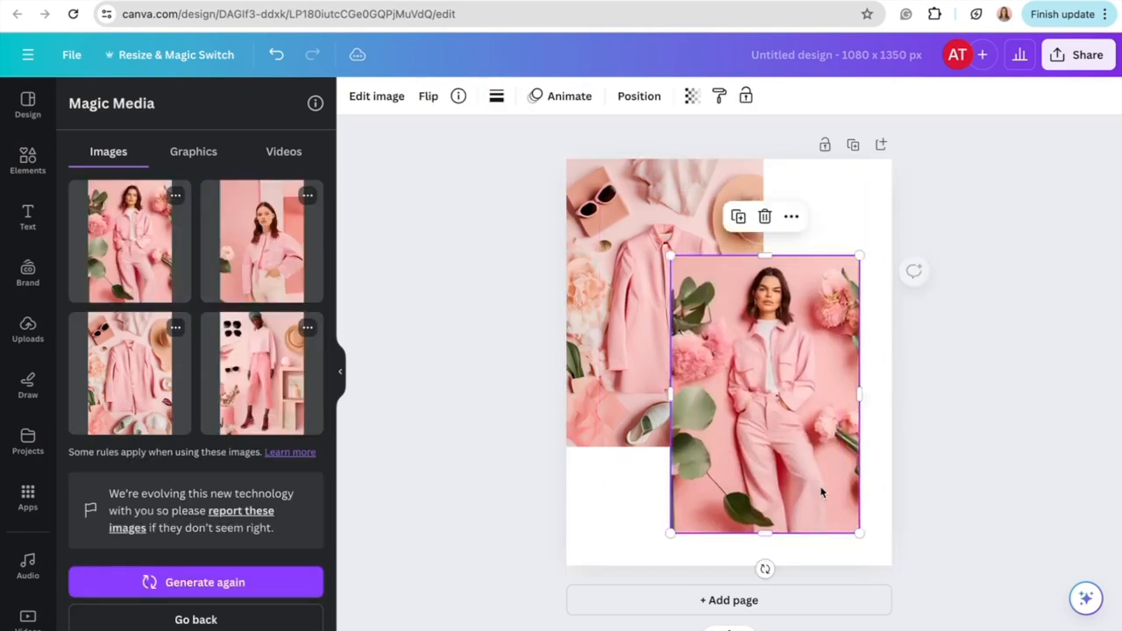
click(248, 279)
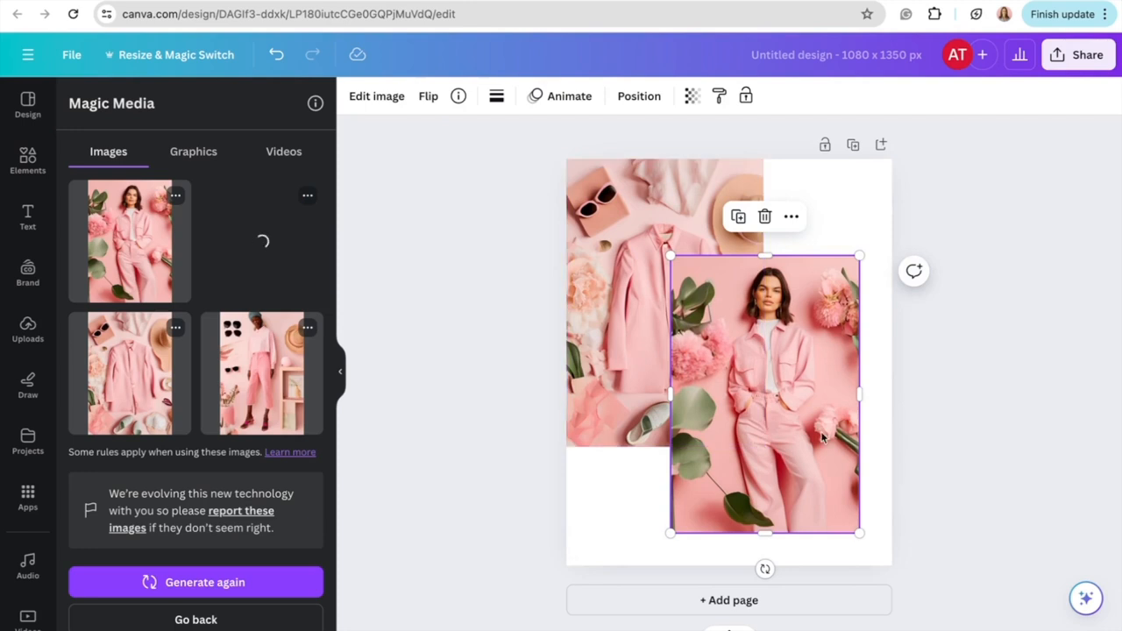
drag(760, 413, 672, 507)
drag(722, 565, 793, 603)
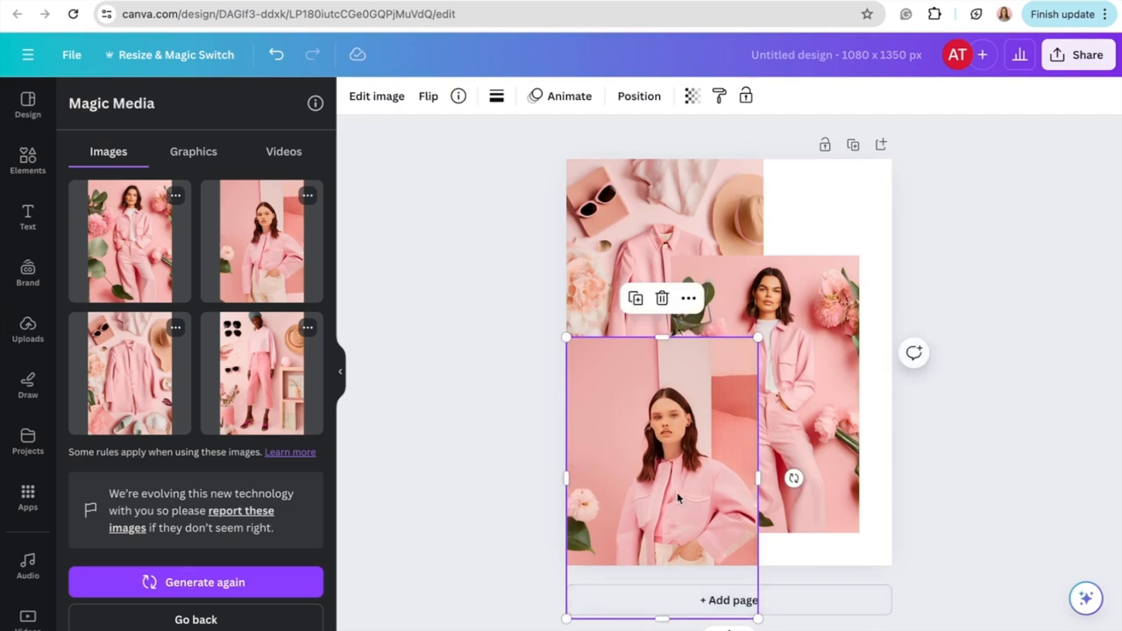
drag(678, 494, 679, 523)
- Move the standing woman's image into the page's upper-right corner, partly covering the coat image
click(809, 356)
drag(809, 357, 842, 262)
drag(805, 195, 663, 328)
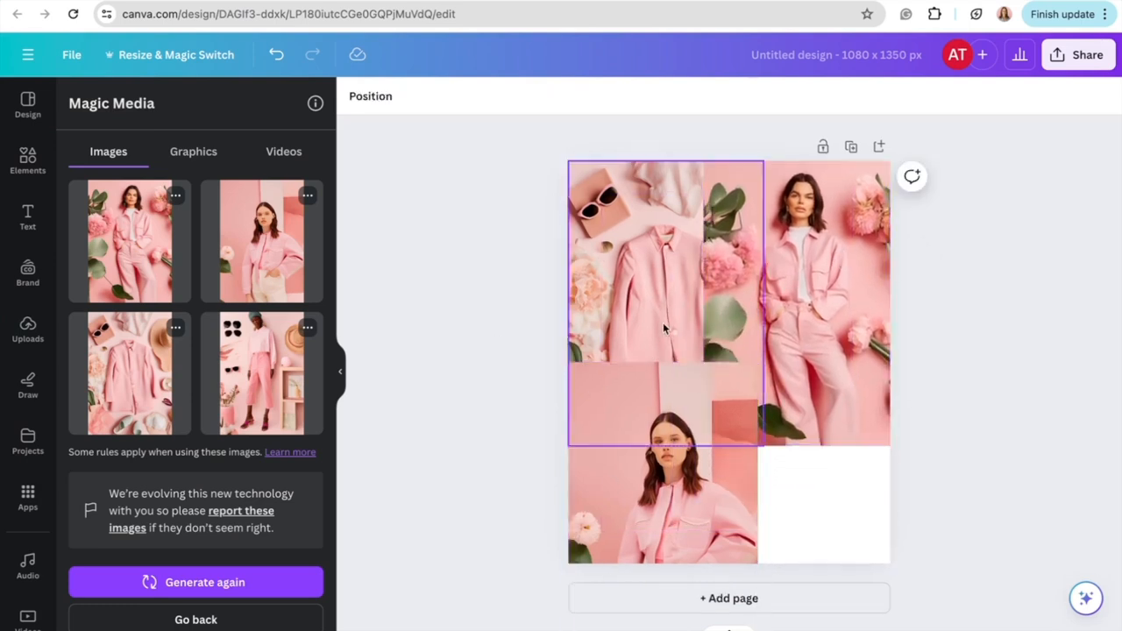
drag(575, 324, 587, 460)
- Return to a blank prompt and enter "Create a pink flower image with green leaves that will be used in a part of a instagram post dedicated to spring lookbook and fashion"
scroll(228, 541, down, 1)
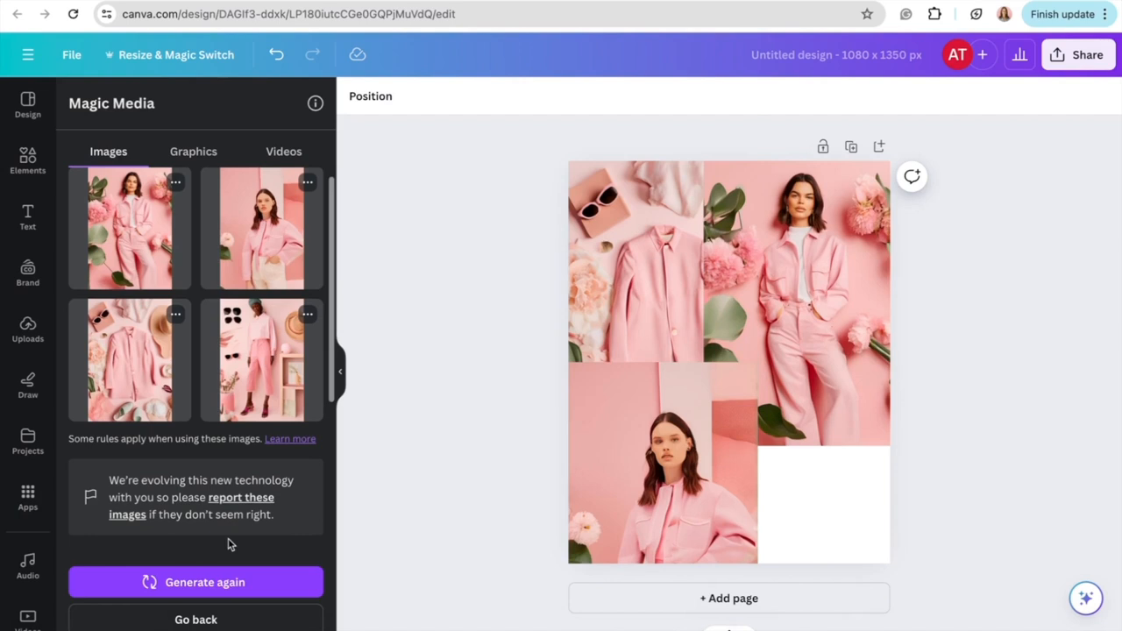
click(203, 618)
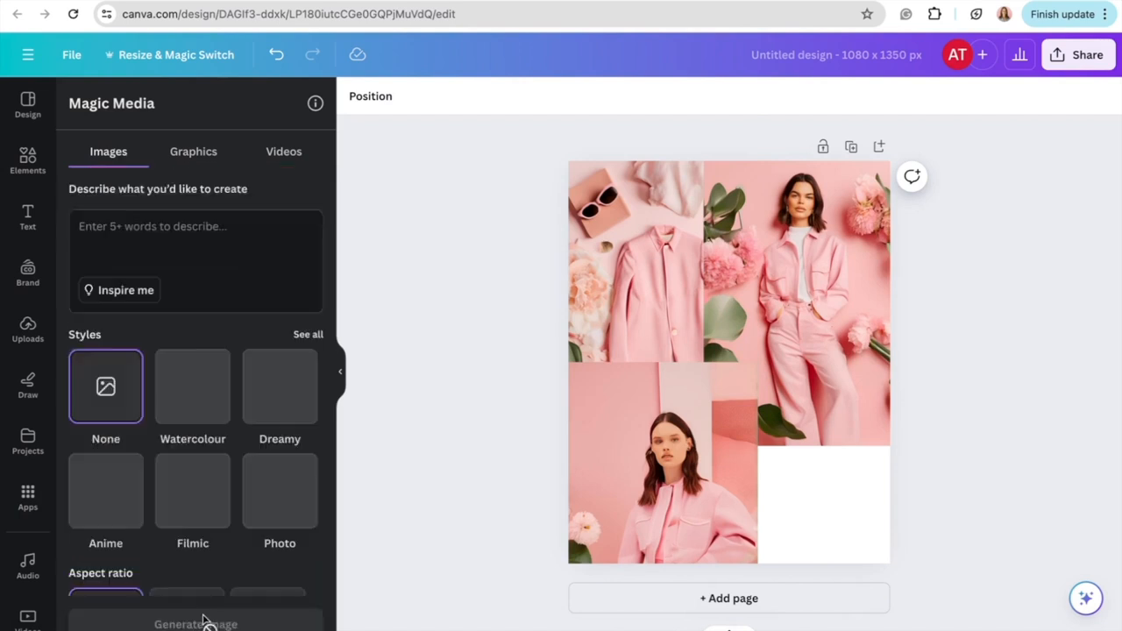
scroll(108, 522, down, 3)
scroll(108, 522, up, 3)
click(159, 216)
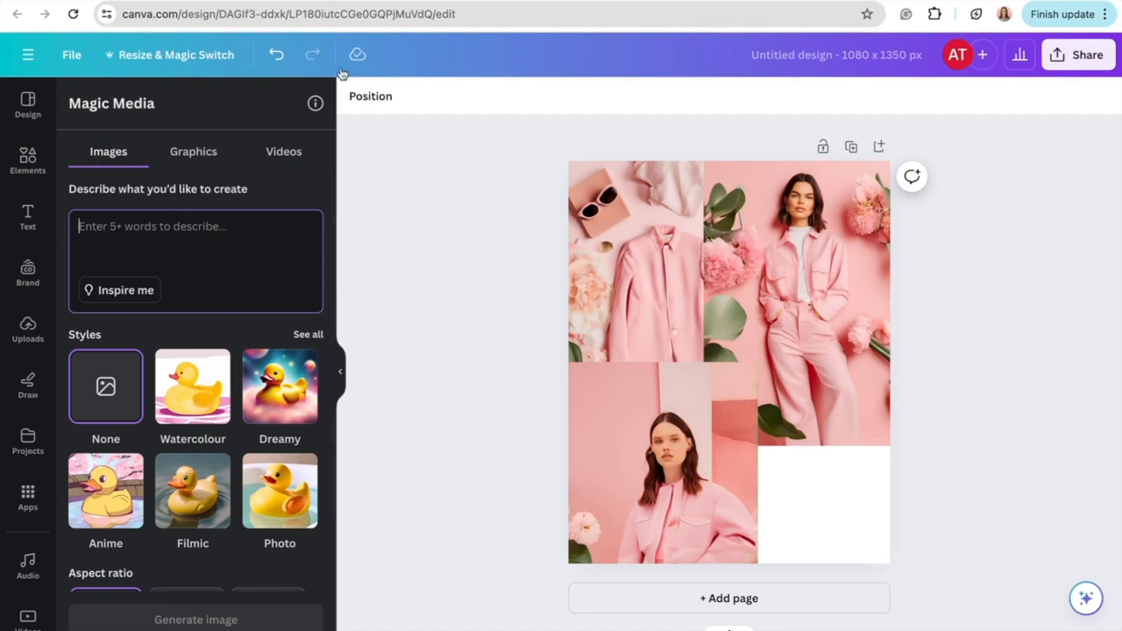
scroll(668, 405, up, 5)
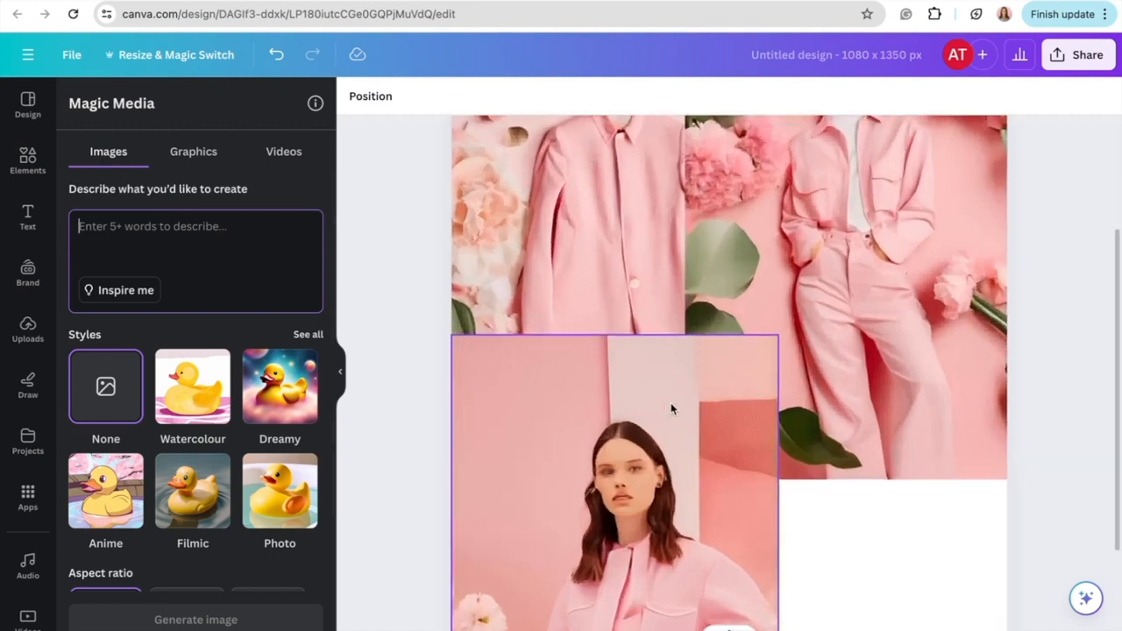
scroll(841, 254, up, 5)
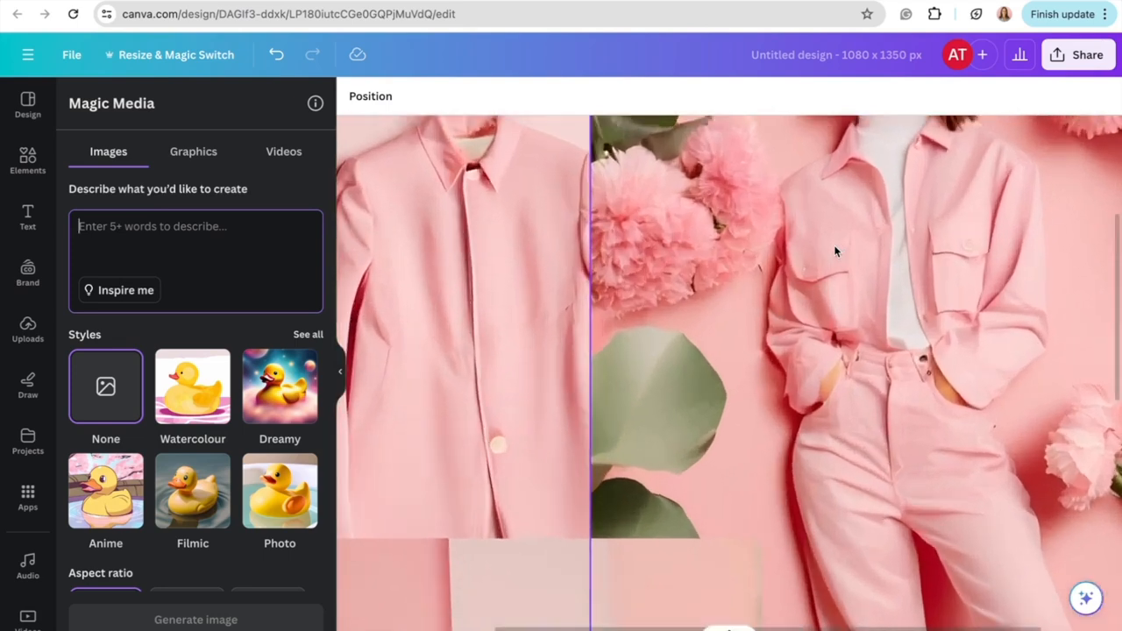
scroll(613, 219, down, 5)
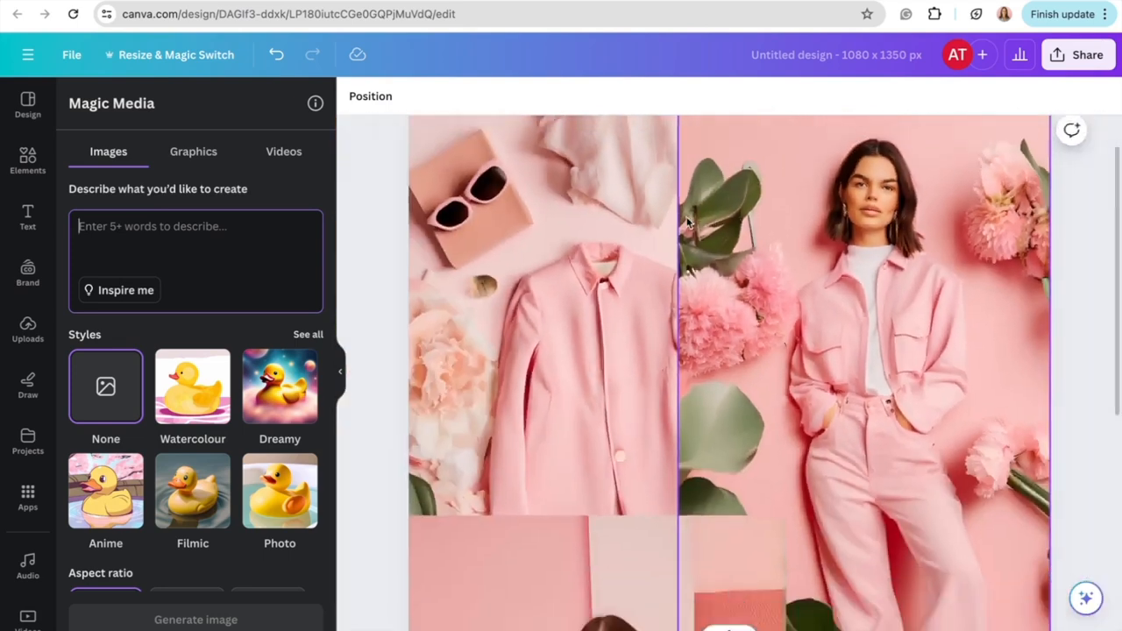
scroll(687, 222, down, 3)
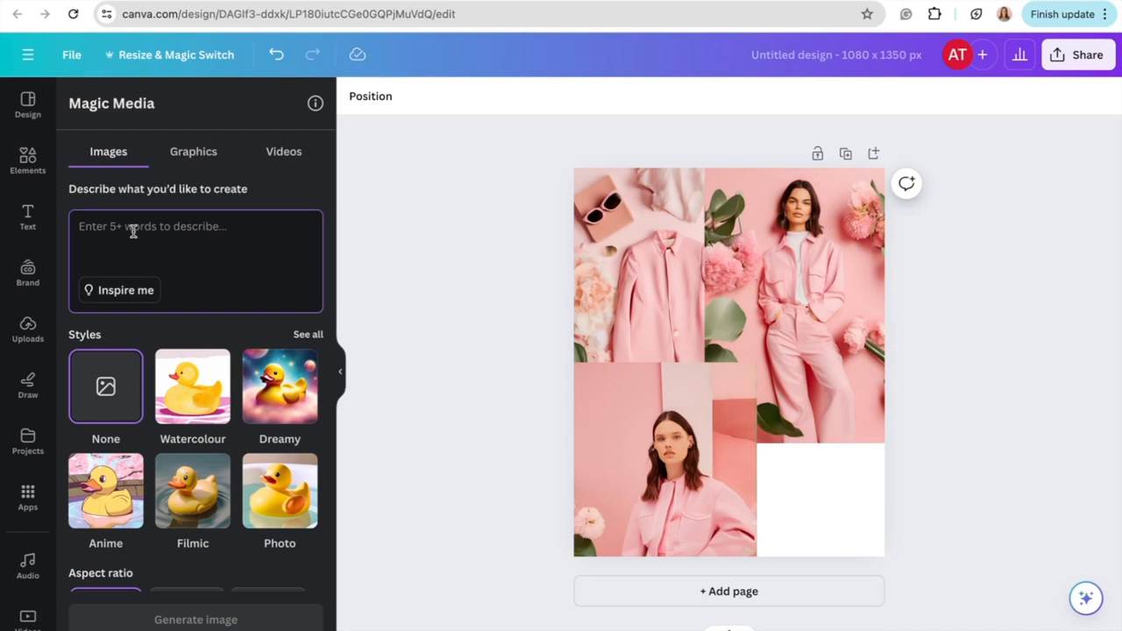
text(c)
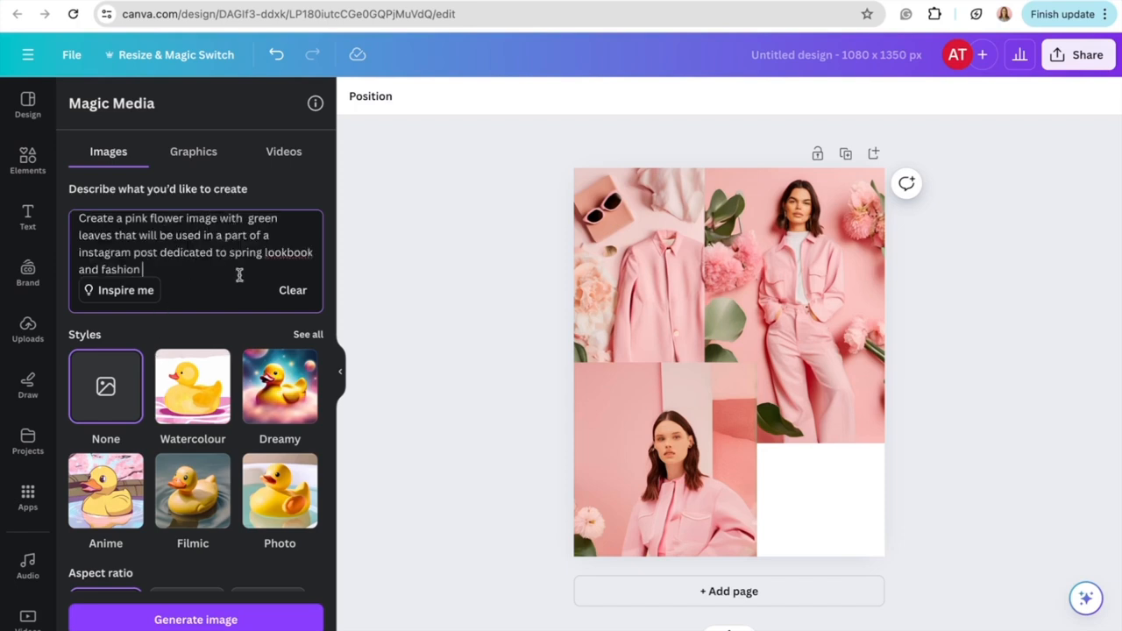
- Choose the Photo style, keep the Square aspect ratio and generate the flower images
scroll(170, 282, down, 1)
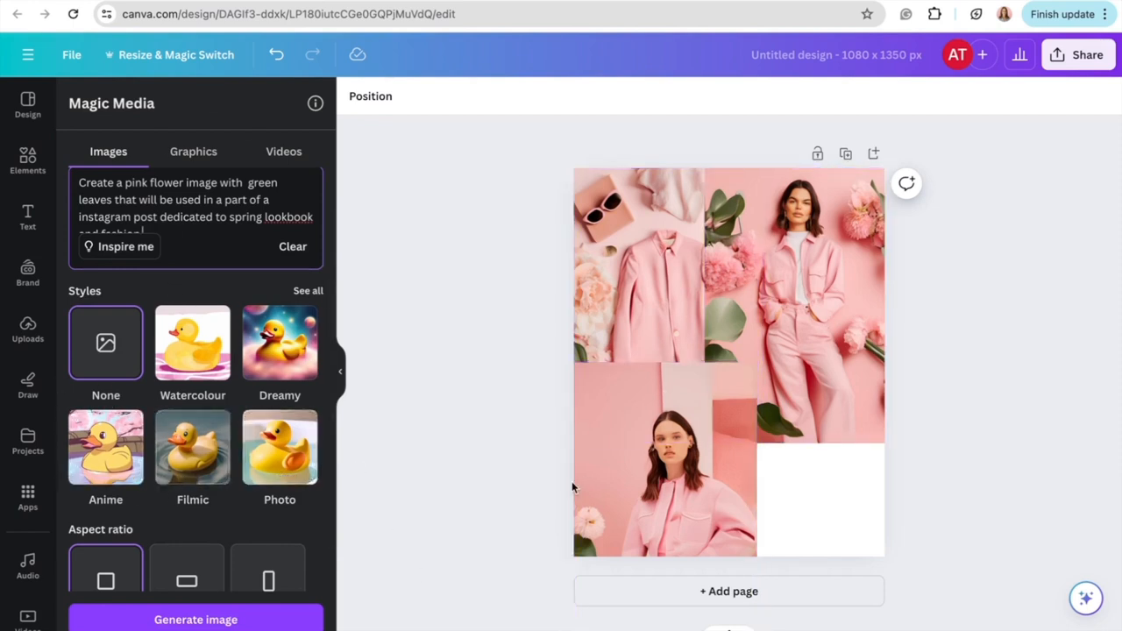
click(263, 480)
scroll(254, 495, down, 1)
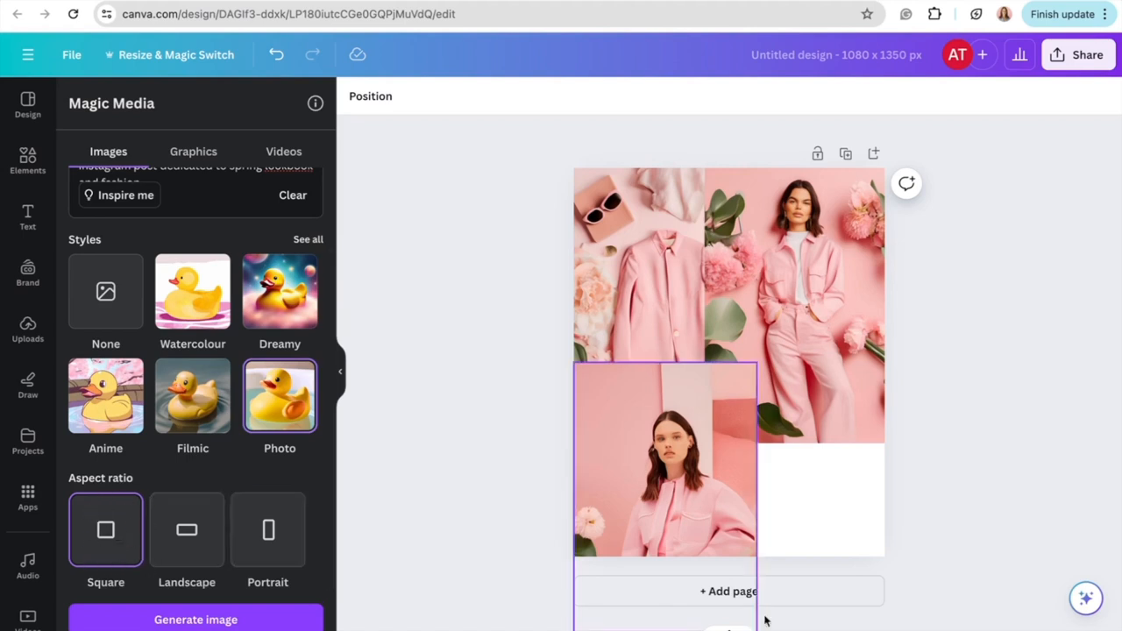
scroll(839, 482, up, 2)
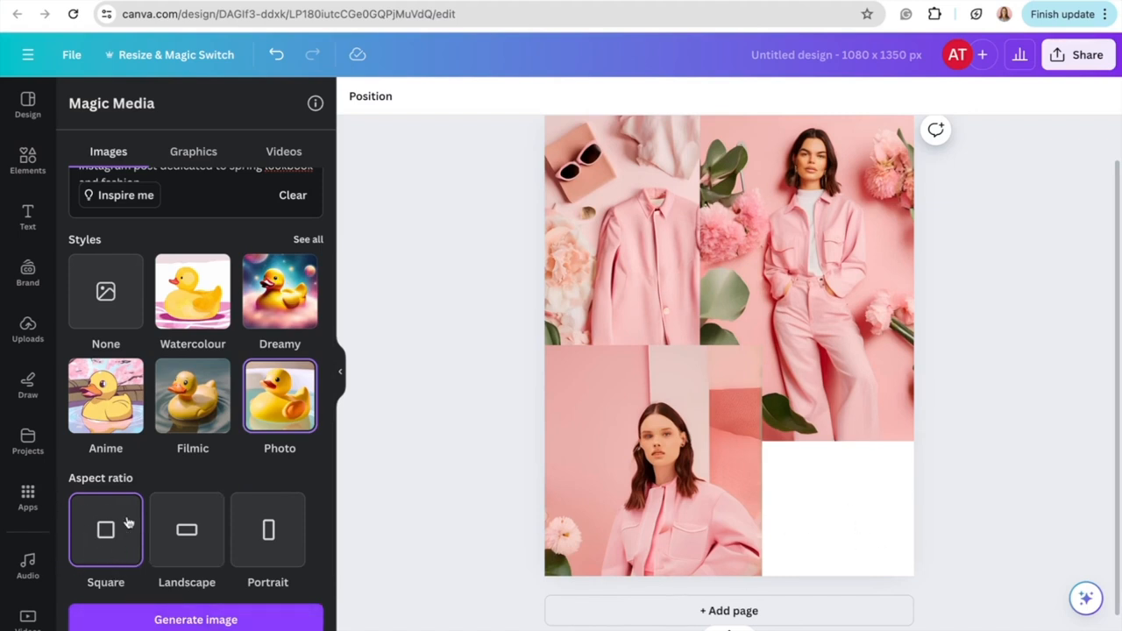
scroll(200, 308, up, 2)
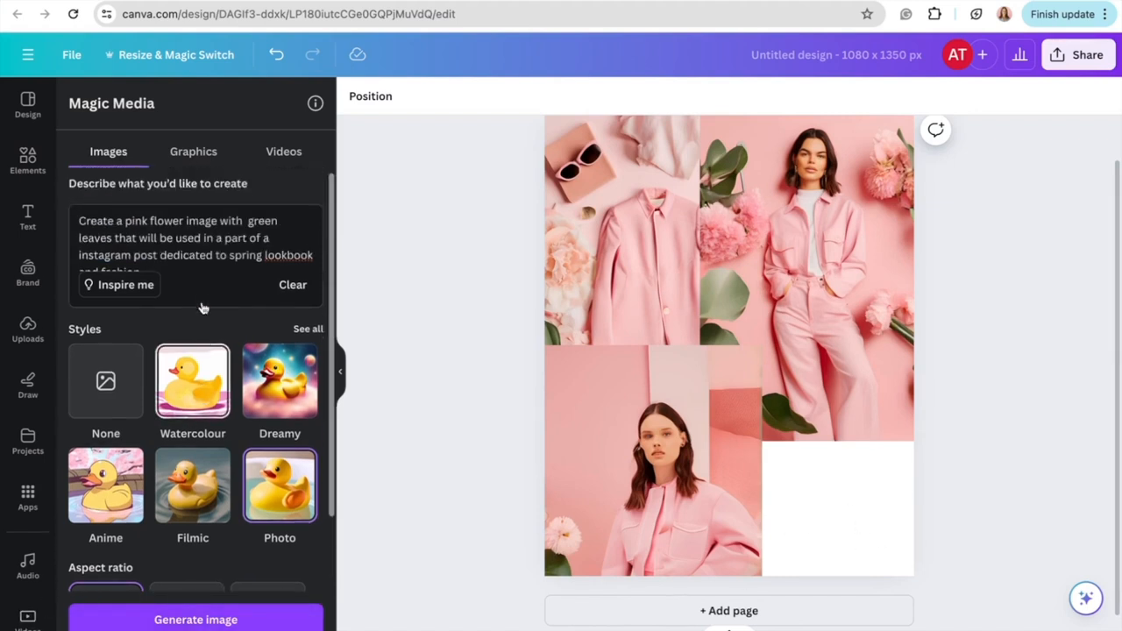
scroll(90, 290, down, 2)
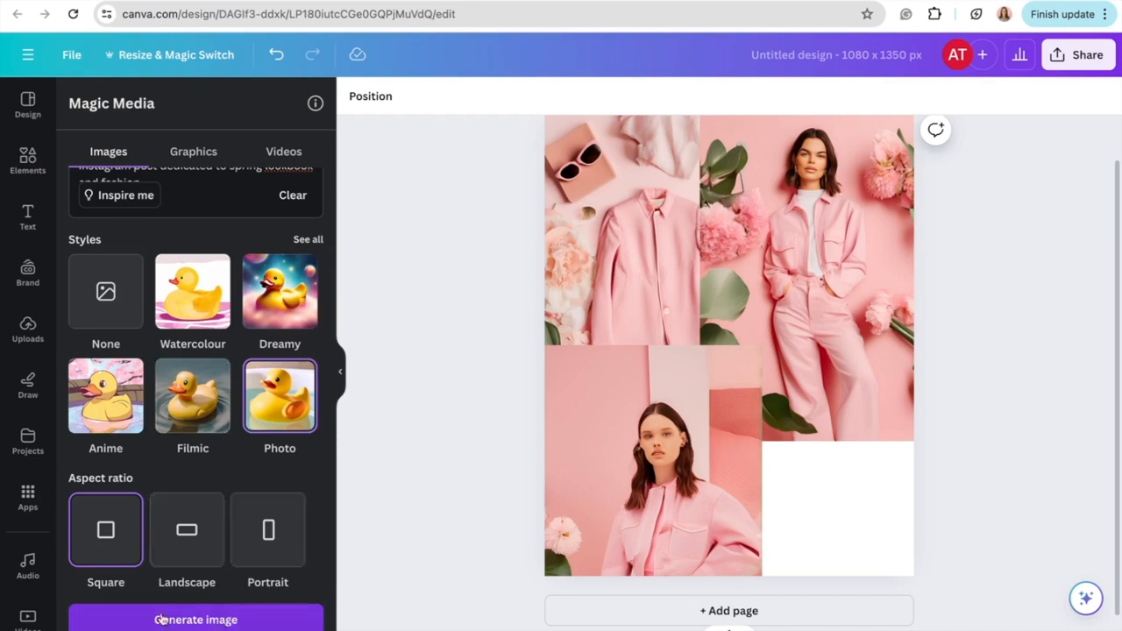
click(195, 620)
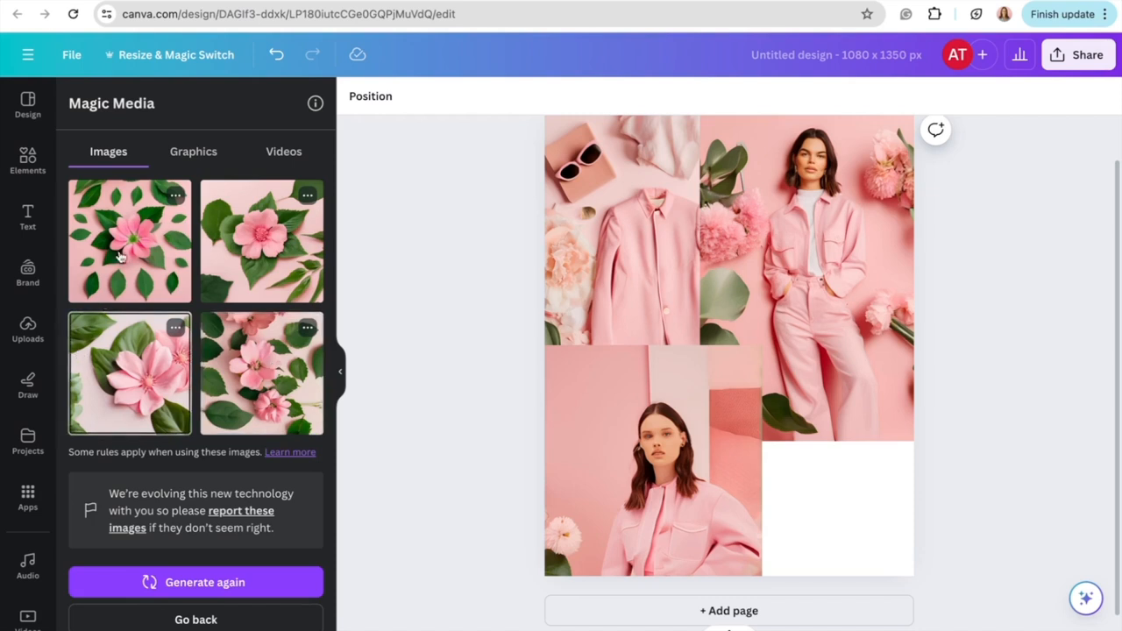
- Add the generated close-up of the pink flower with green leaves and fit it into the empty lower-right corner of the page
click(120, 374)
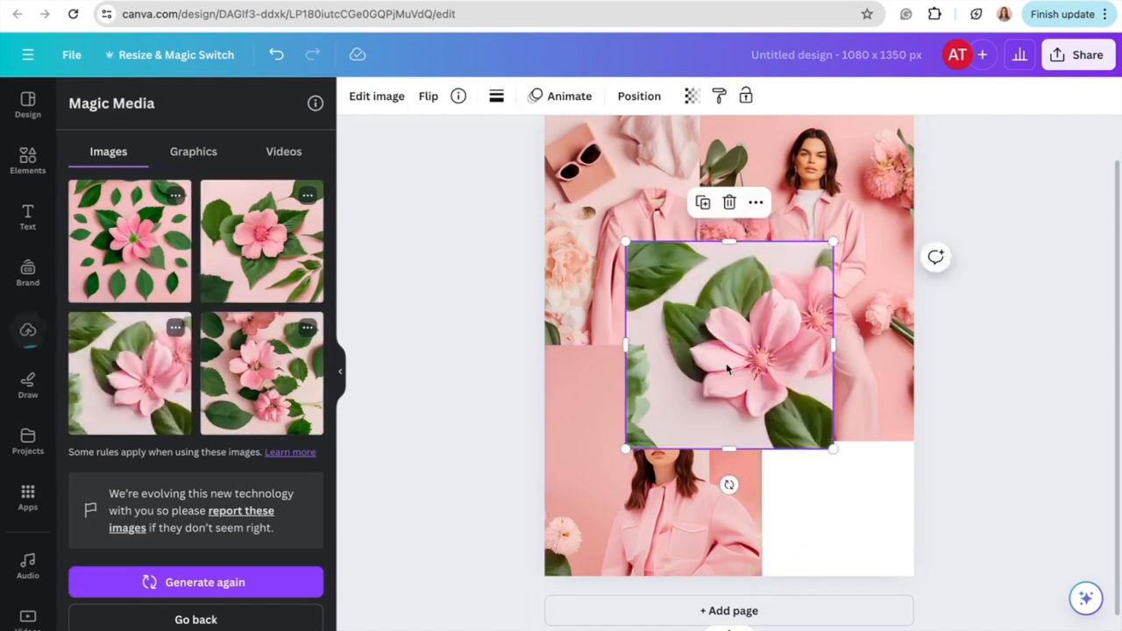
drag(727, 370, 866, 566)
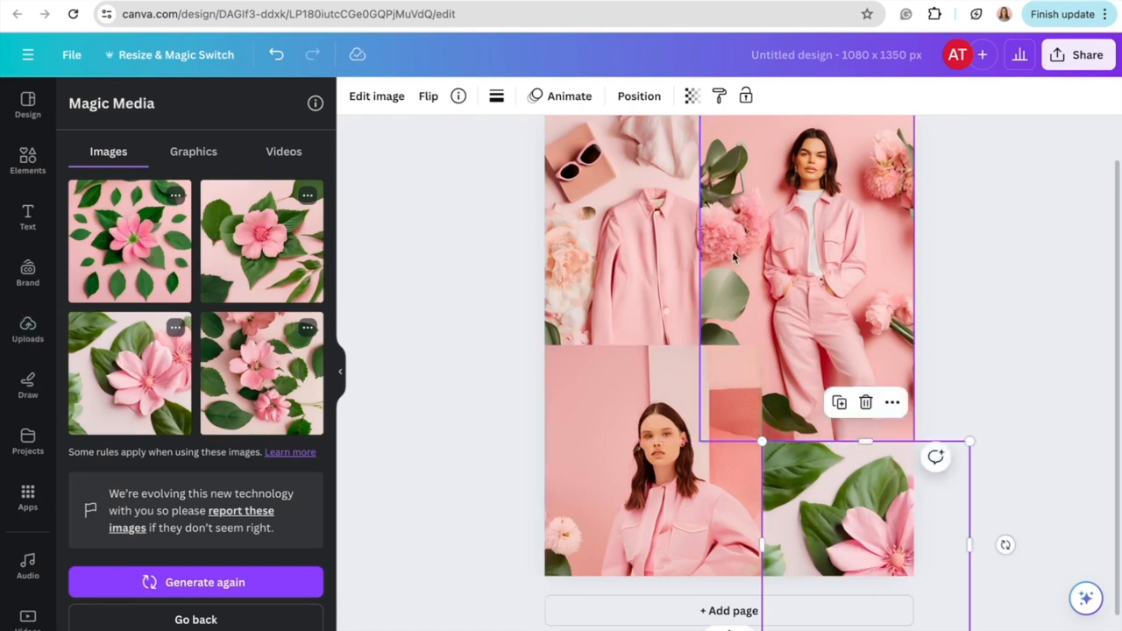
click(552, 447)
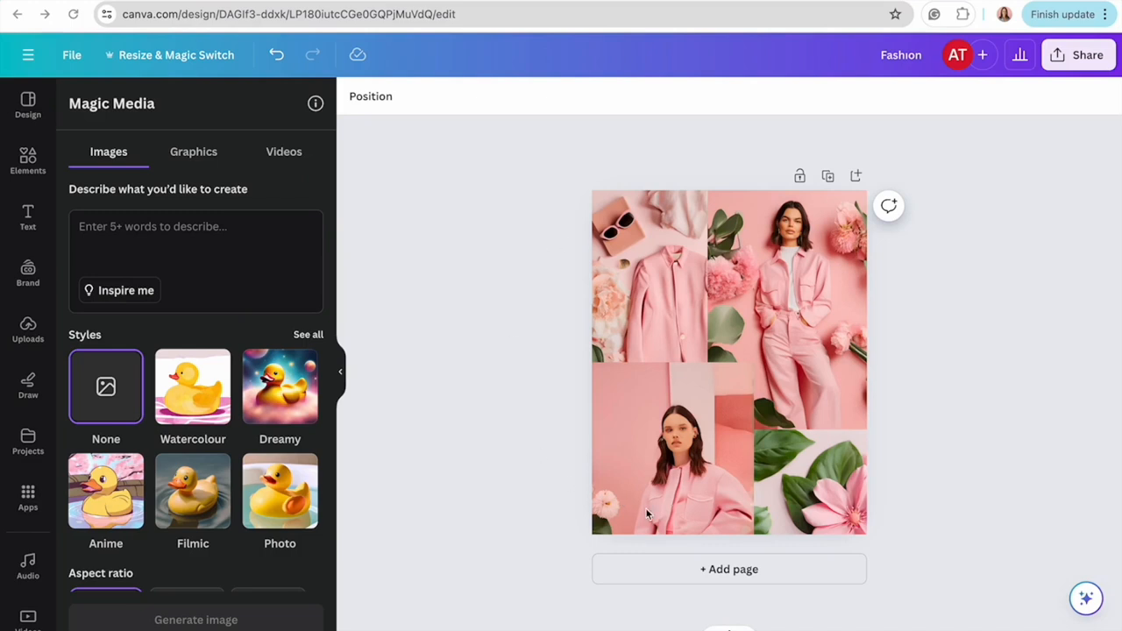
- Add a second page and apply the Beige Minimalist New Collection Photo Collage Instagram Post template to it
click(741, 575)
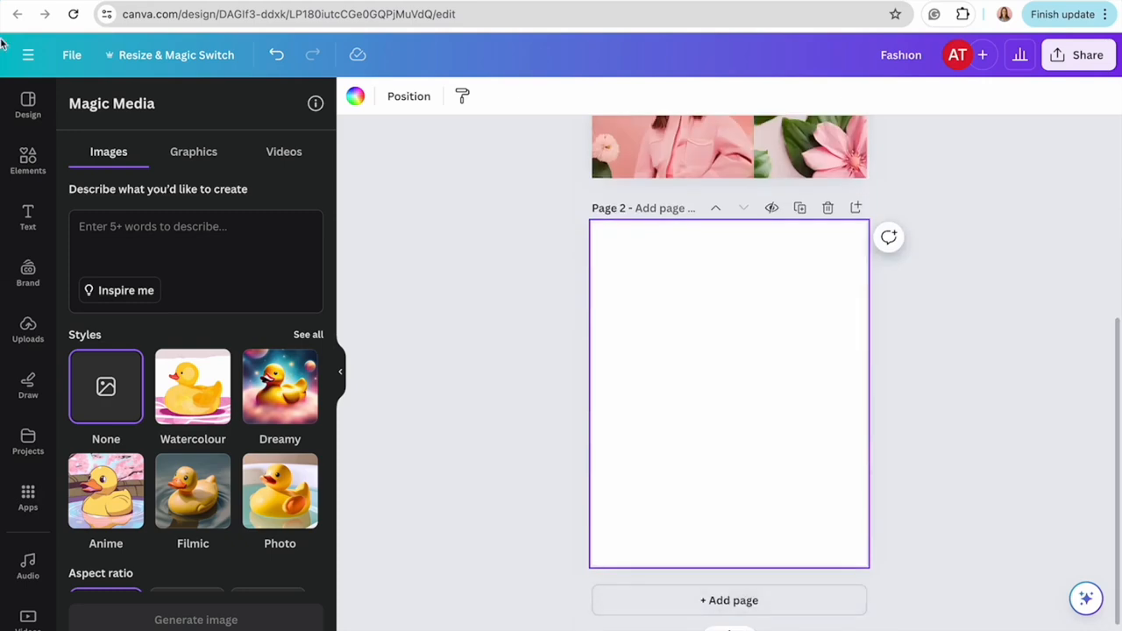
click(33, 112)
scroll(210, 552, down, 8)
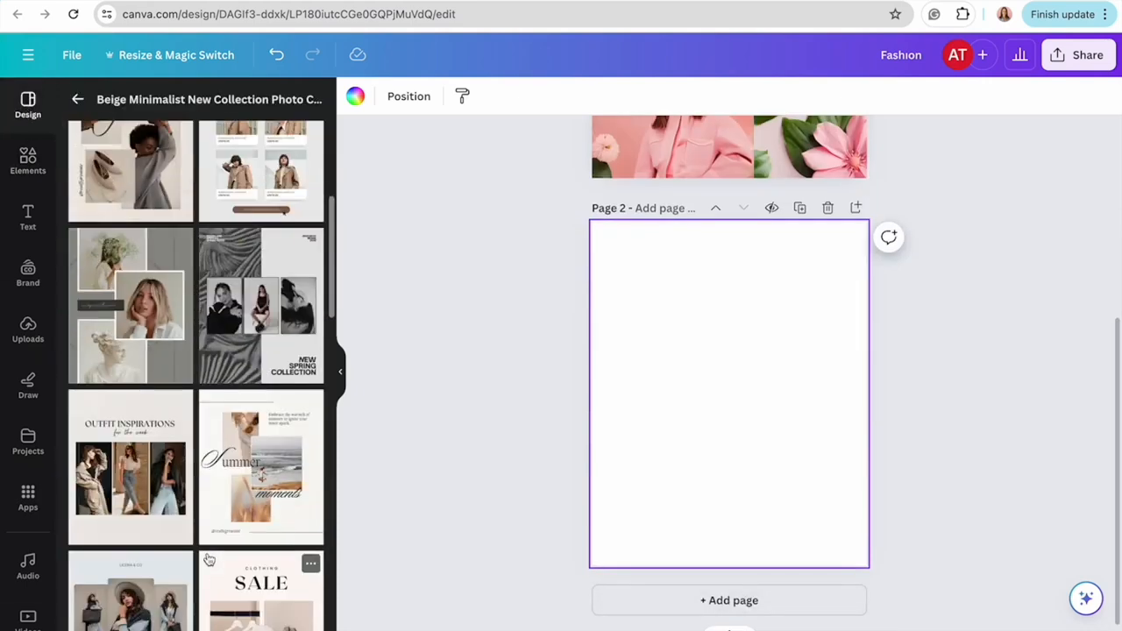
scroll(208, 559, down, 5)
scroll(208, 559, up, 8)
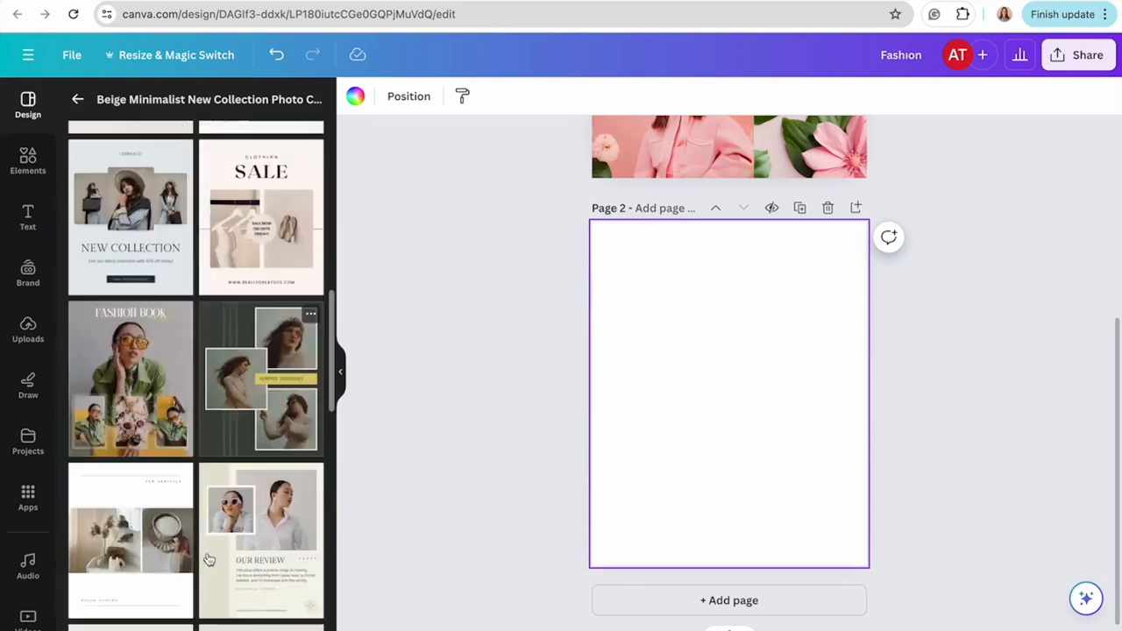
scroll(209, 559, down, 4)
scroll(208, 560, down, 3)
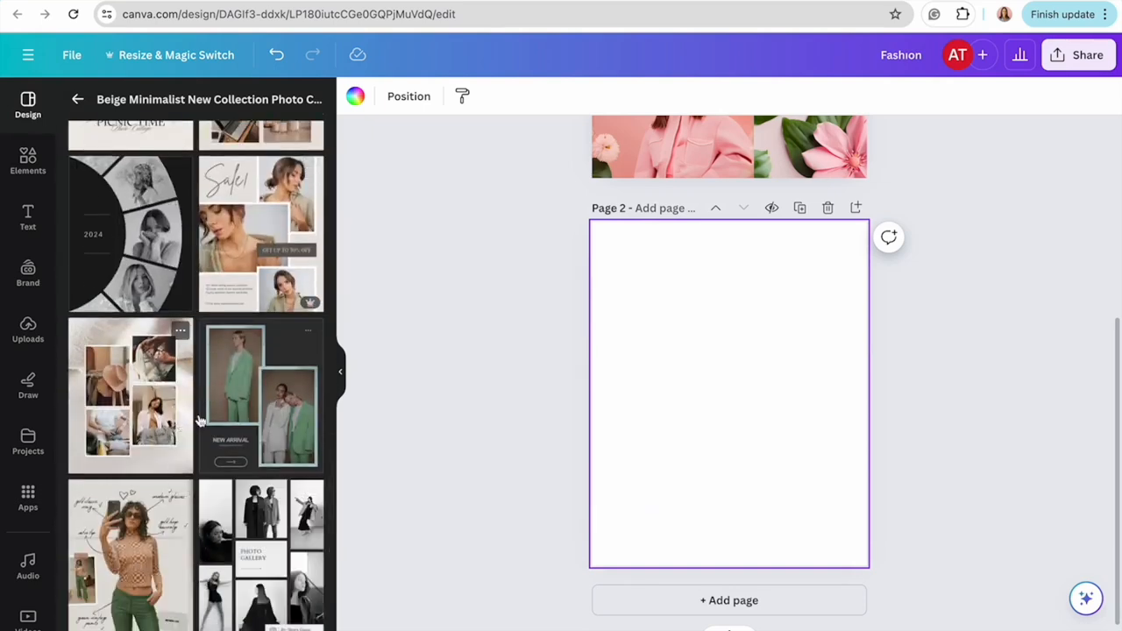
scroll(207, 605, down, 6)
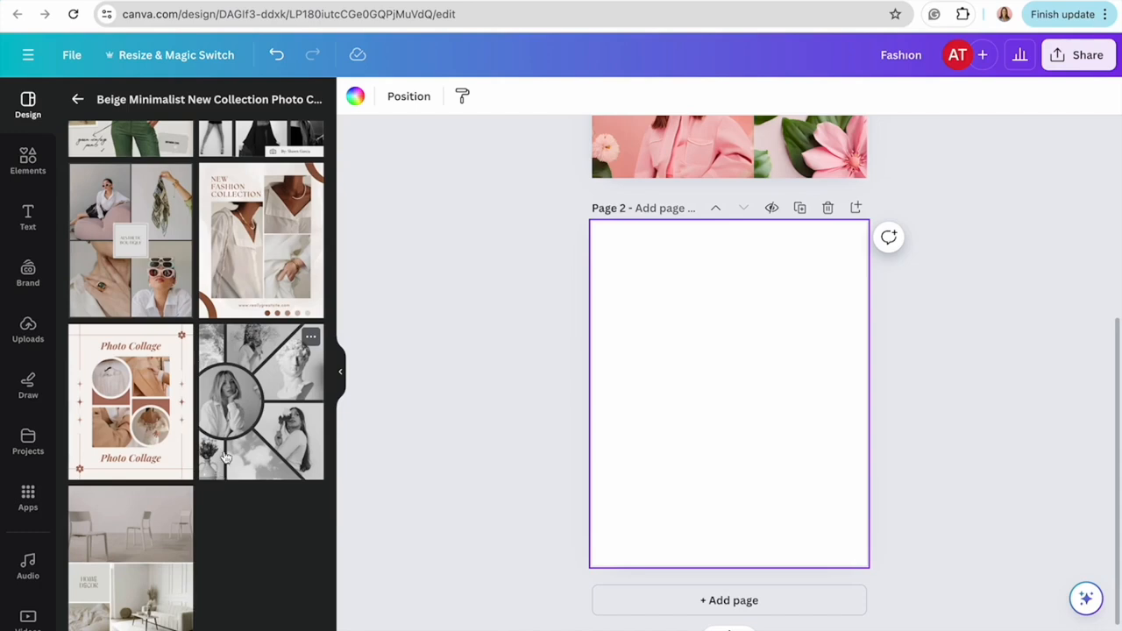
scroll(225, 456, up, 2)
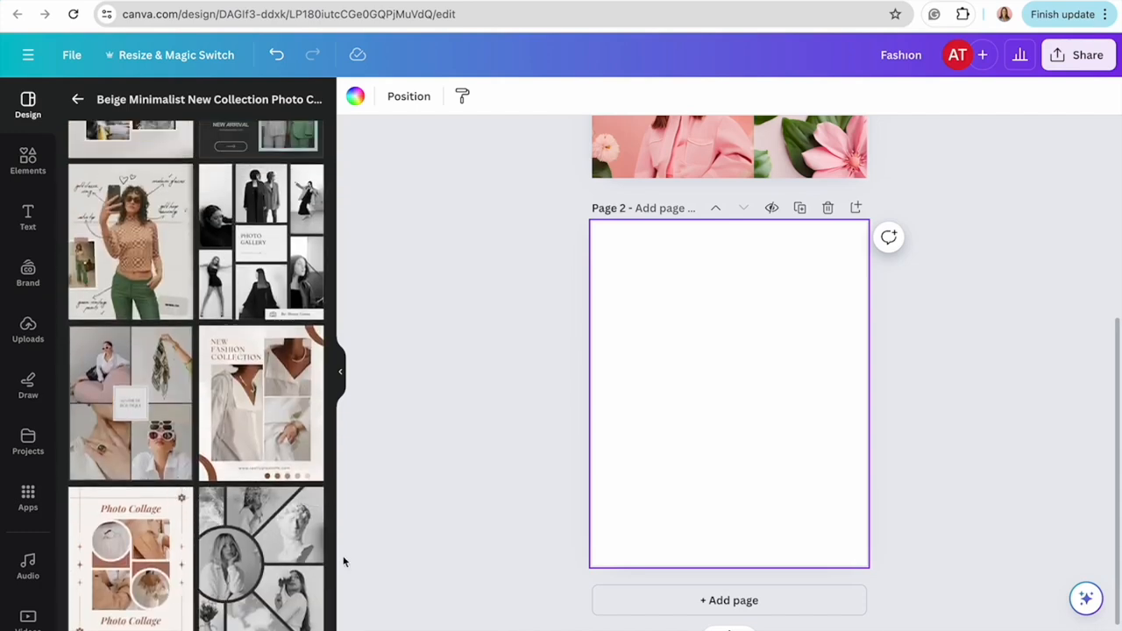
scroll(283, 497, up, 3)
scroll(283, 497, up, 2)
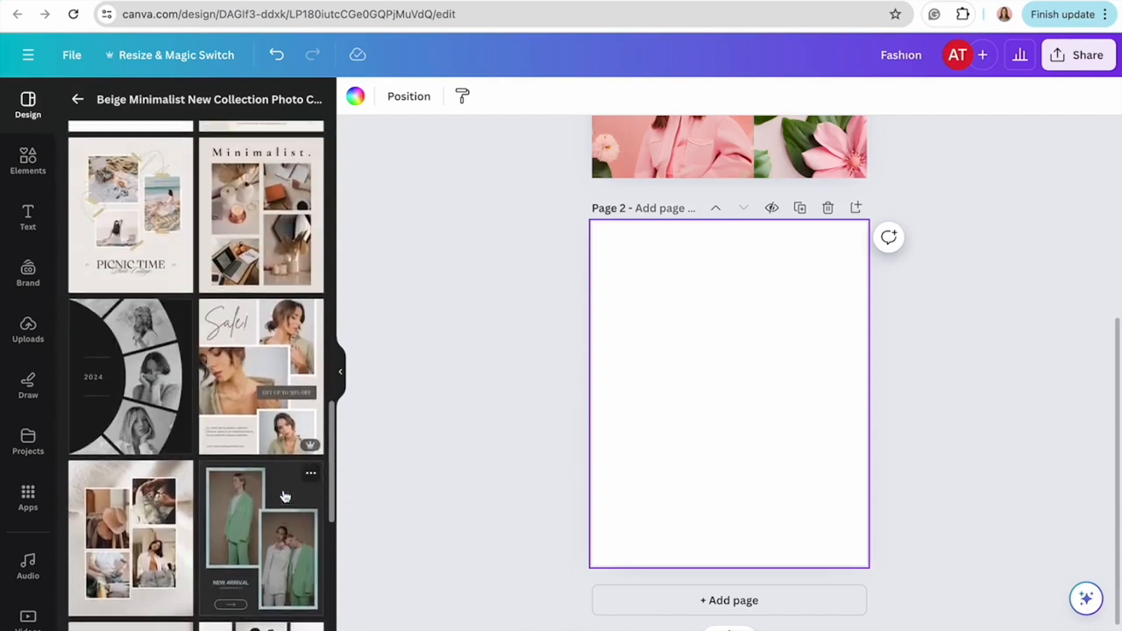
scroll(283, 497, up, 2)
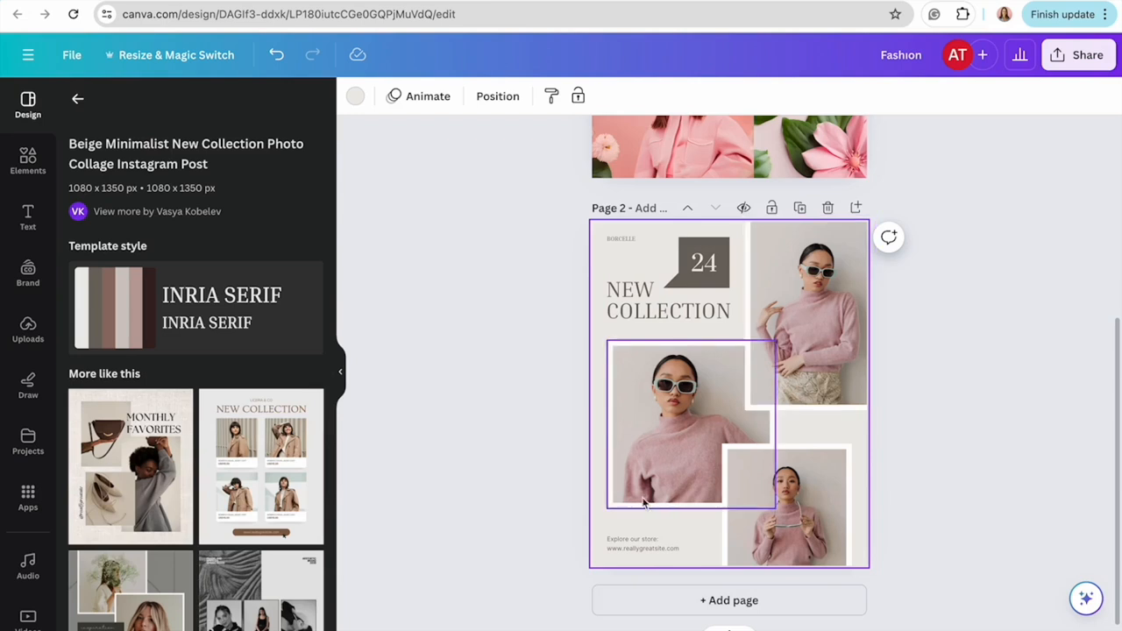
- Change page 2's heading to "SPRING LOOKBOOK" and delete the "24" callout and the small brand name above it
click(662, 320)
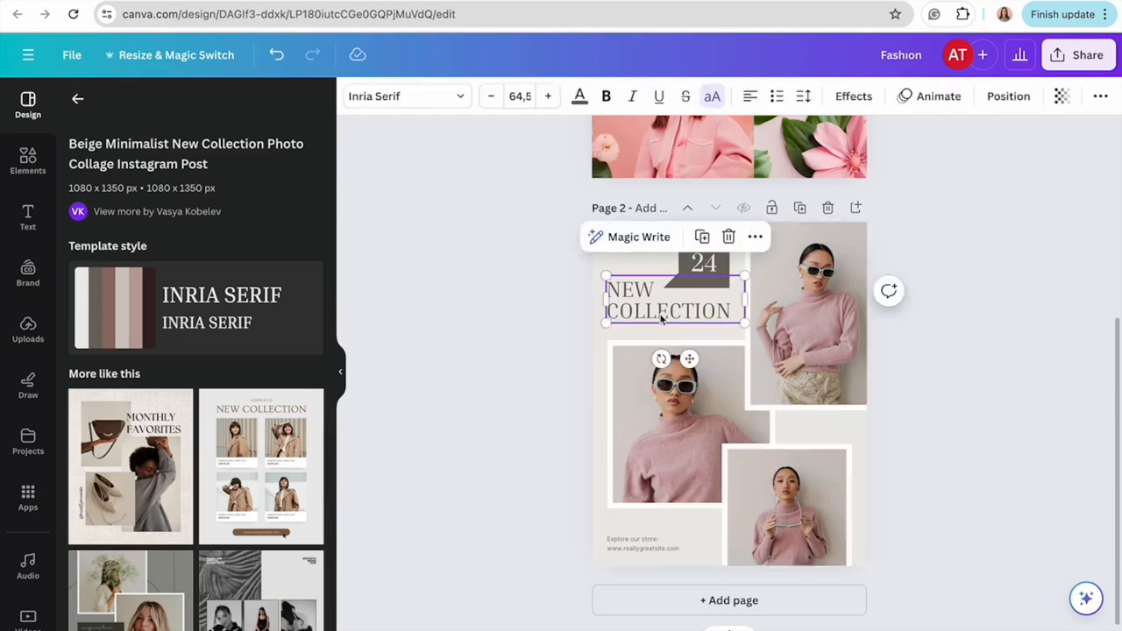
click(661, 320)
click(692, 294)
click(619, 244)
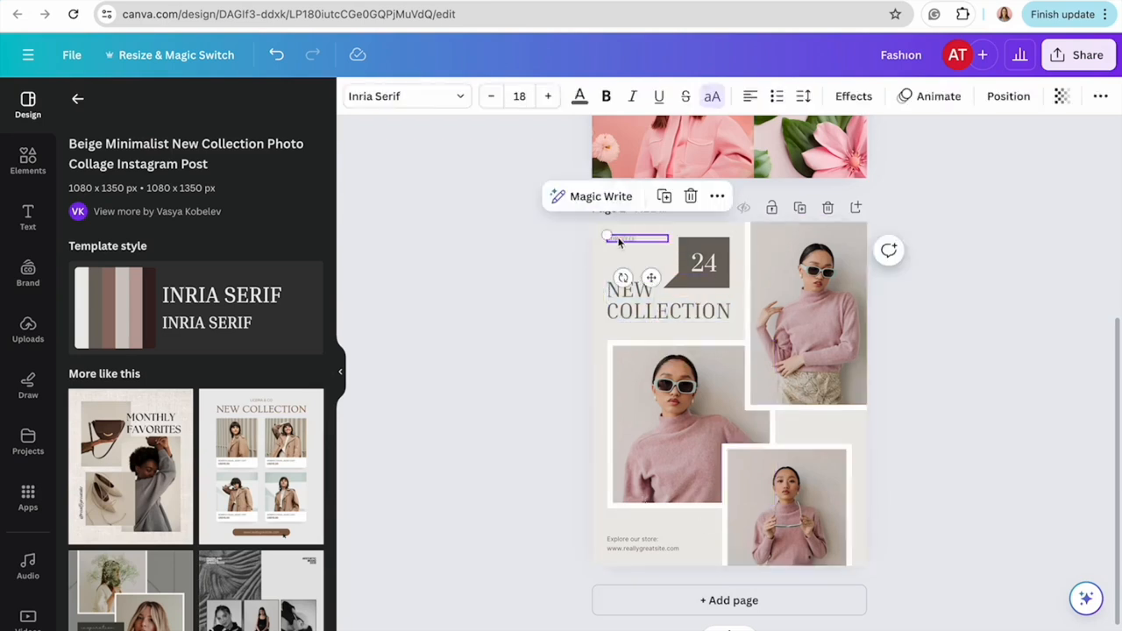
key(Delete)
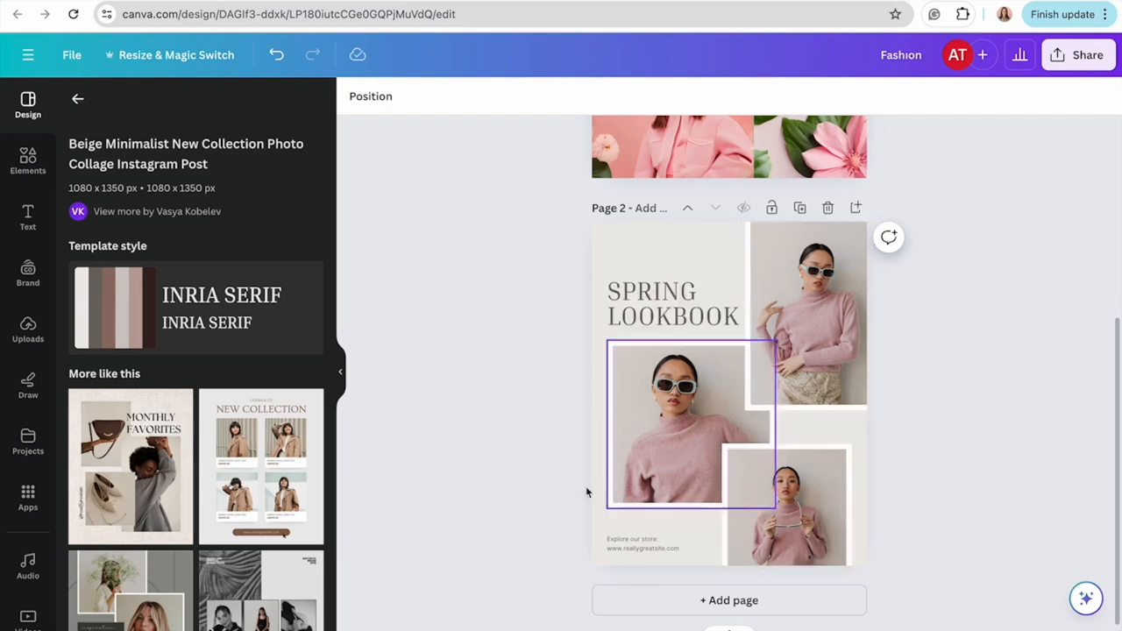
- Reopen Magic Media and enter the image prompt "create an image of a pink high heels for a spring lookbook"
click(27, 499)
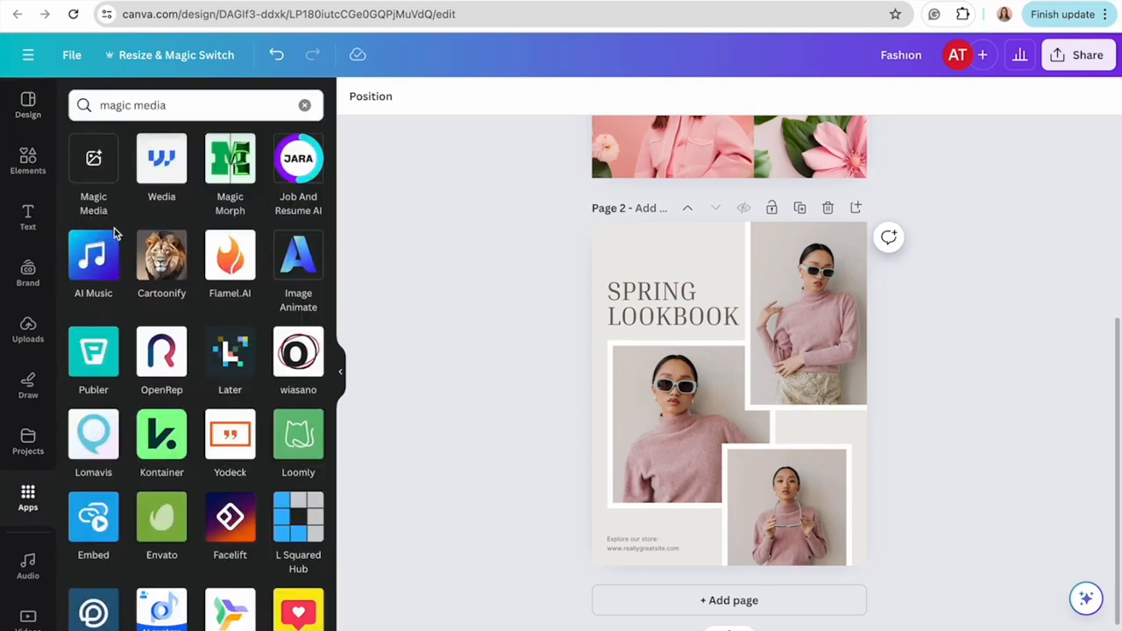
click(93, 147)
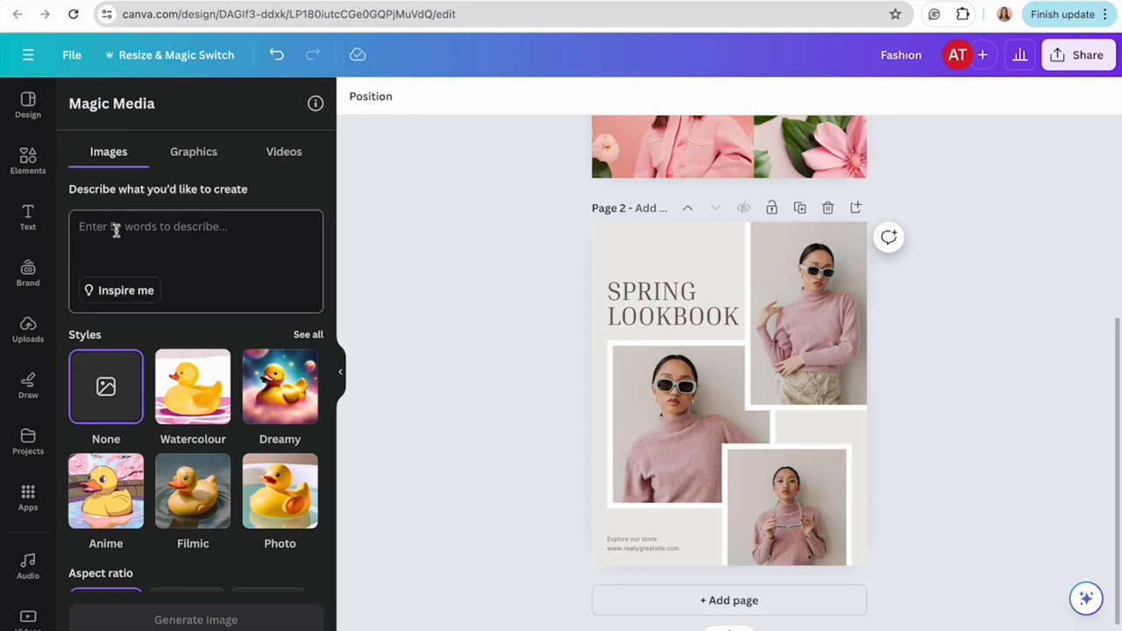
text(create an i)
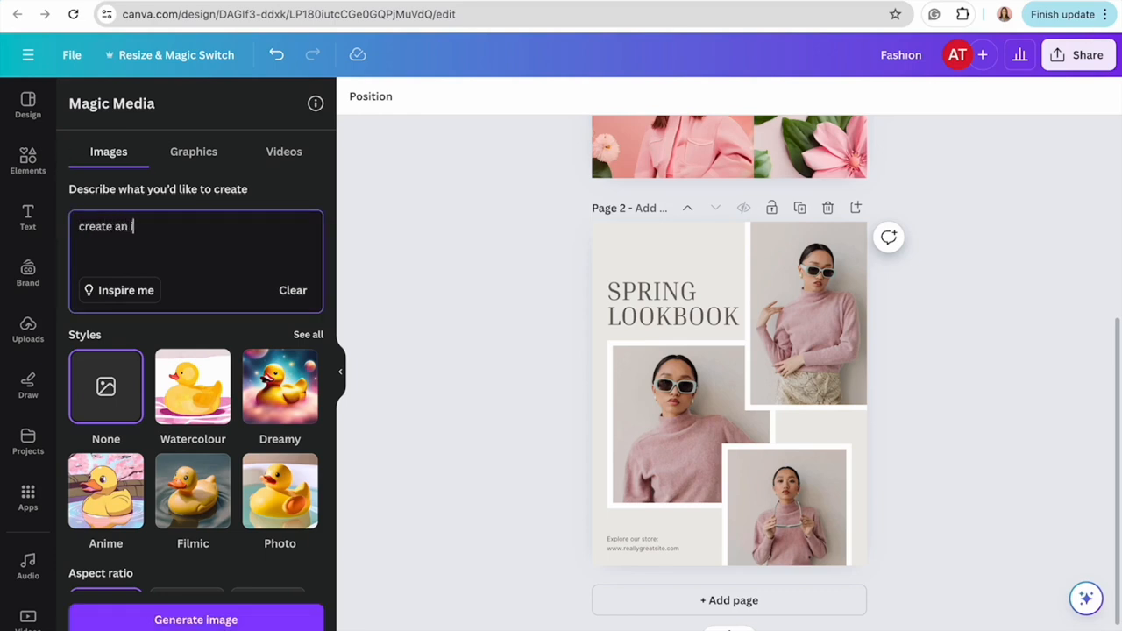
text(mage of a pink high heels for a spring lookbook)
- Choose the Photo style and Portrait aspect ratio, and generate the high heel images
scroll(153, 401, down, 2)
click(279, 394)
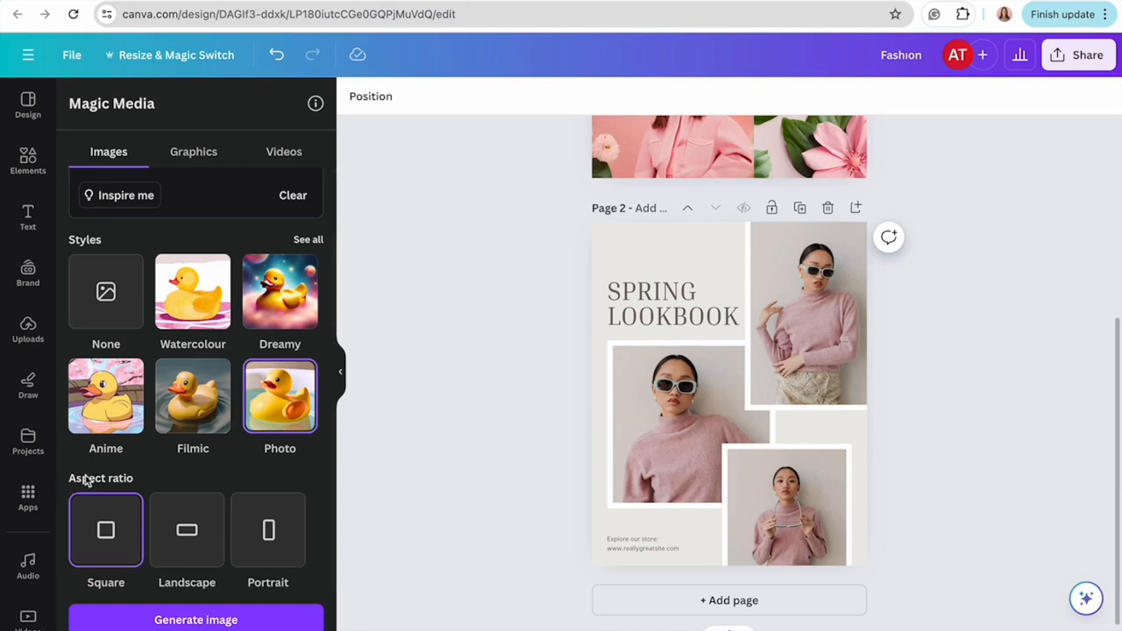
click(267, 530)
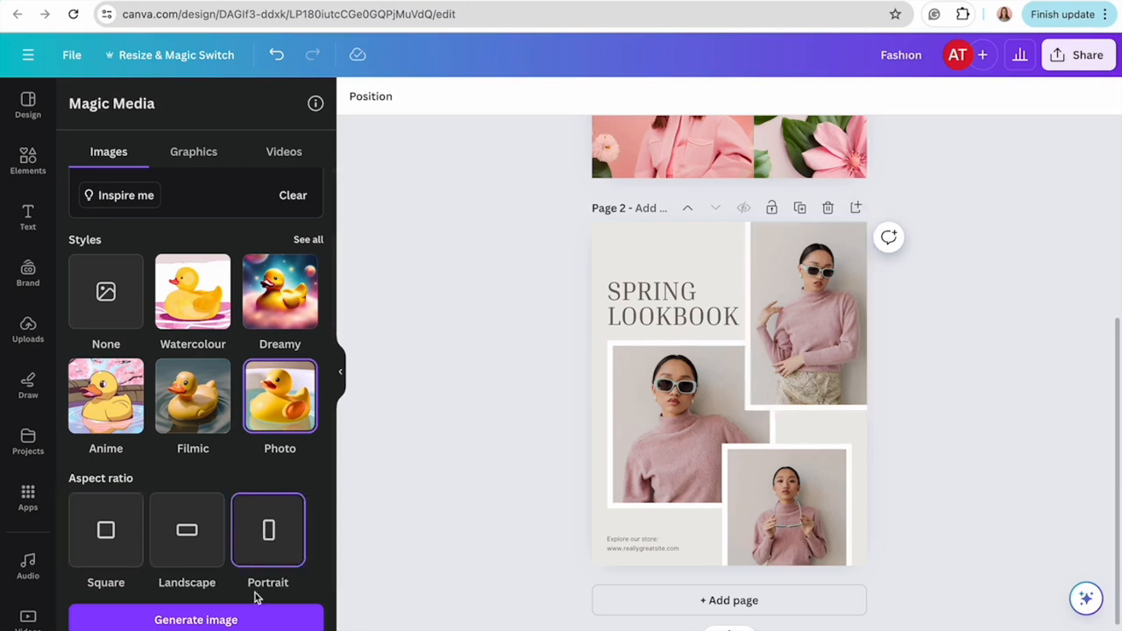
click(230, 620)
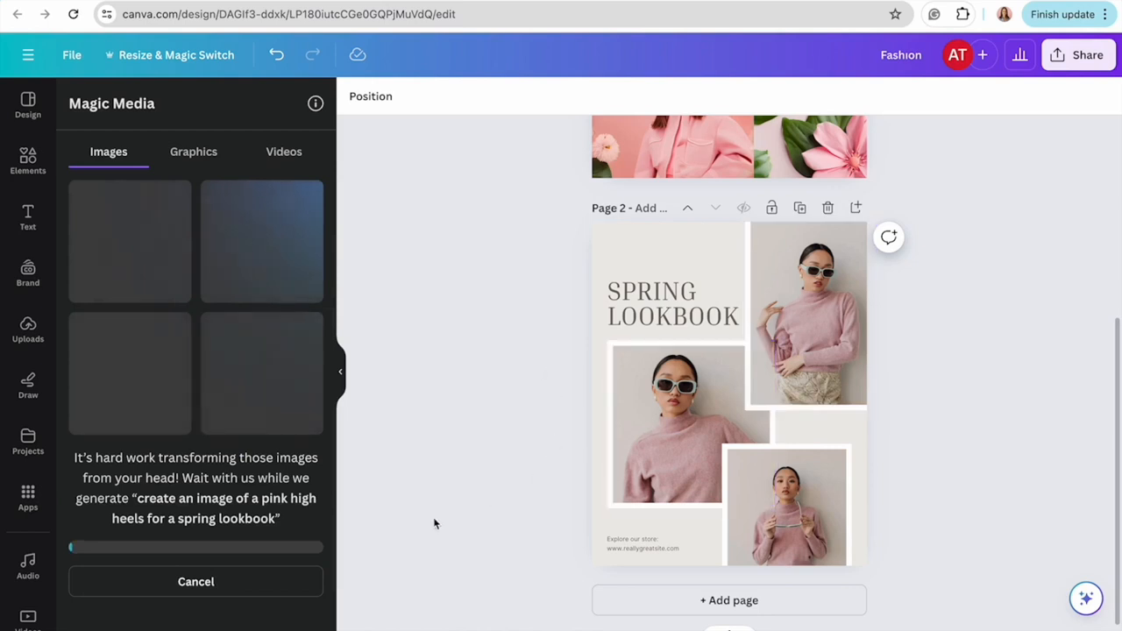
- Recolour the border of page 2's upper-right photo with the dusty pink from the photo colours
click(826, 379)
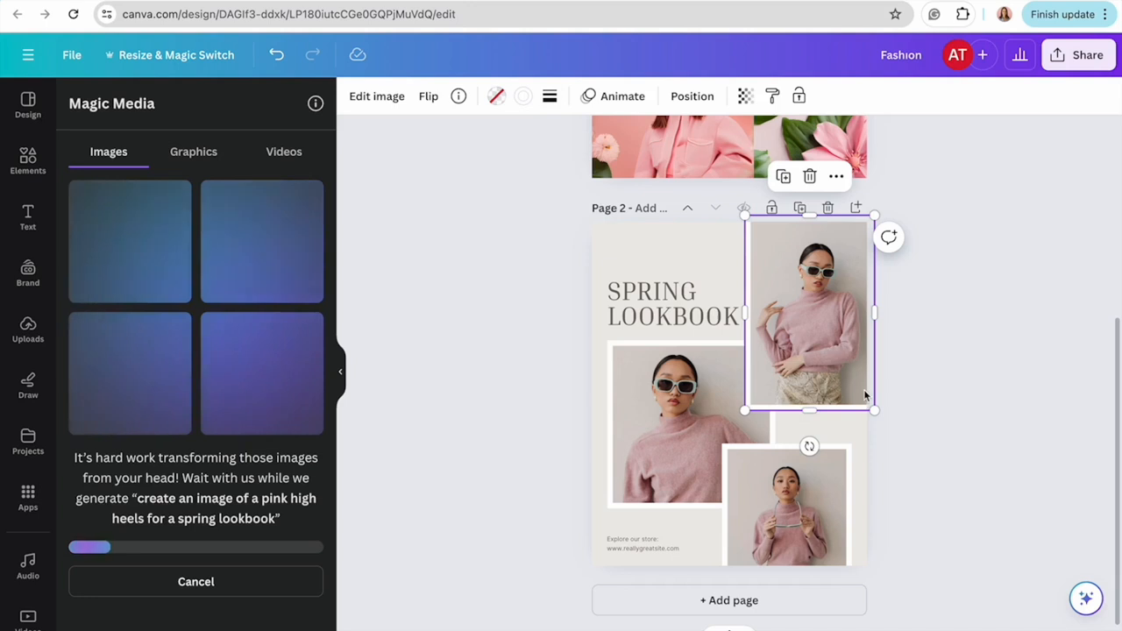
click(521, 101)
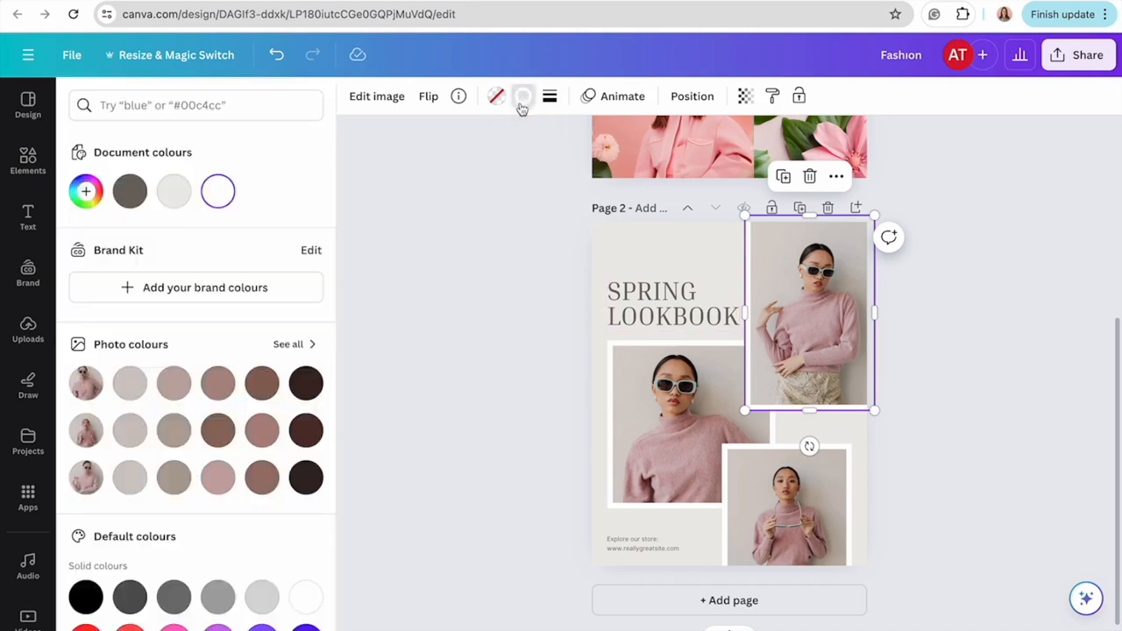
scroll(278, 504, down, 1)
scroll(76, 366, up, 1)
scroll(227, 521, down, 3)
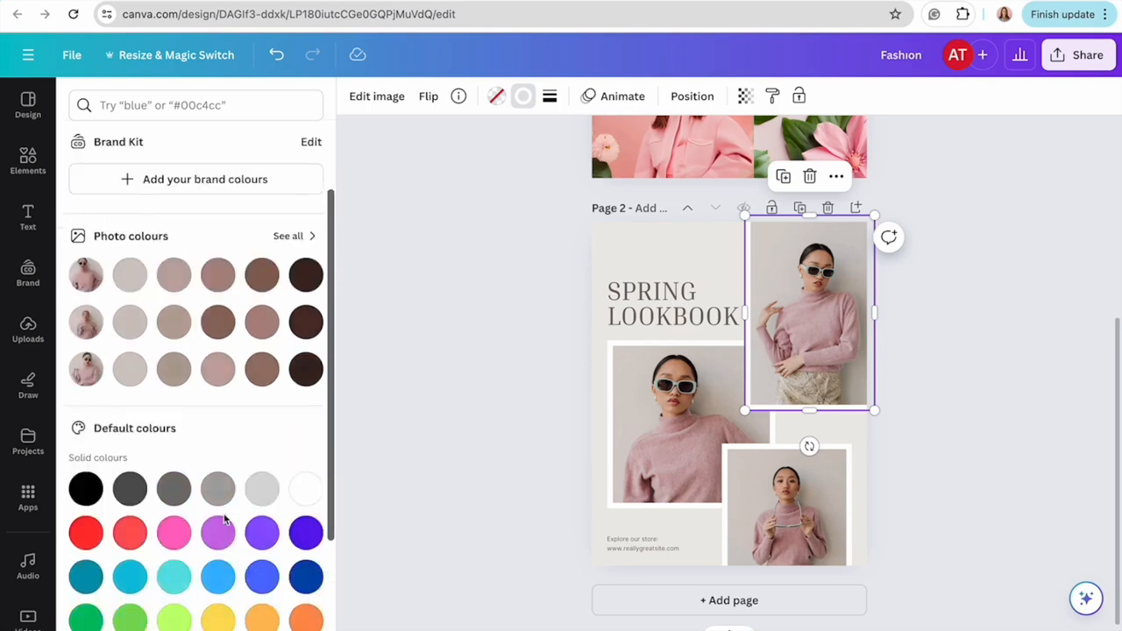
scroll(197, 434, up, 4)
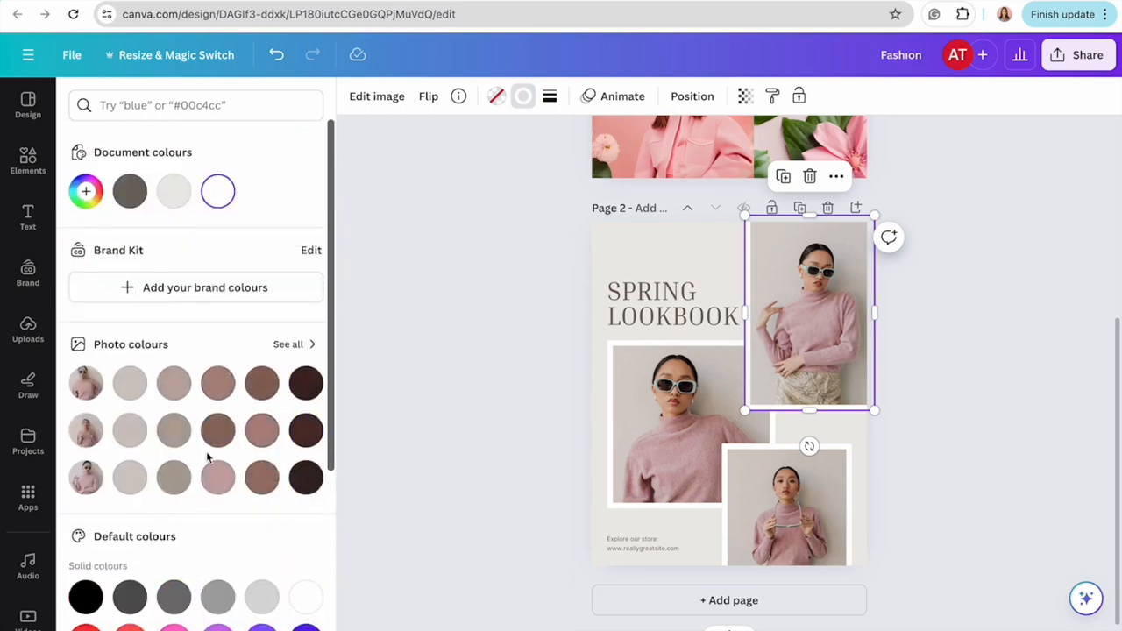
click(219, 477)
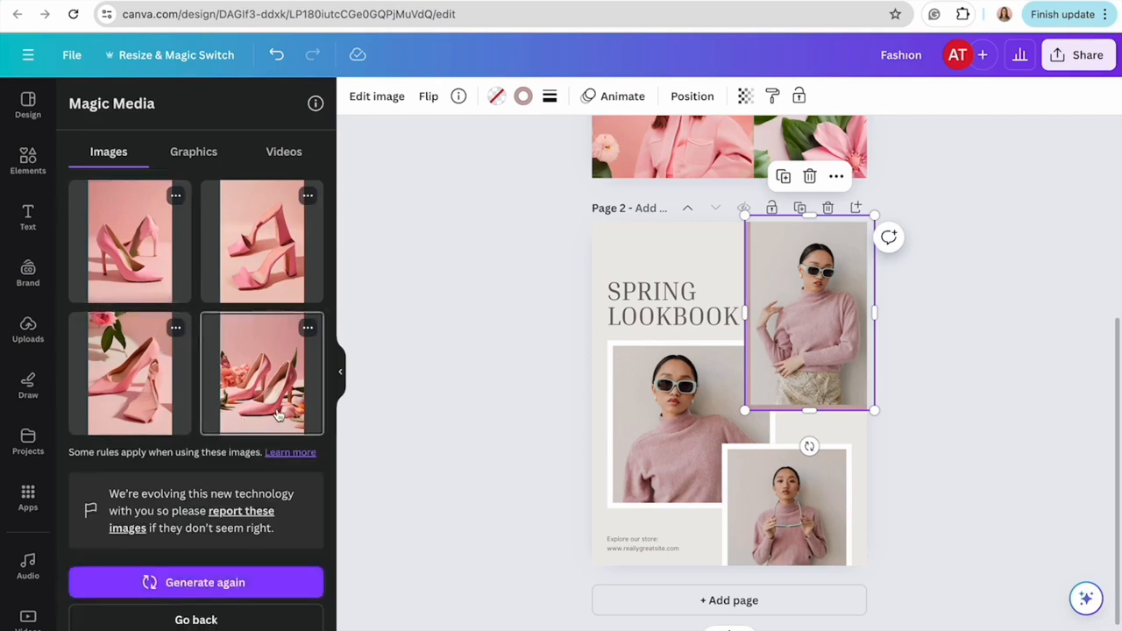
- Replace the upper-right photo with the generated heels beside pink flowers, enlarging and repositioning the image within its frame
drag(277, 415, 822, 319)
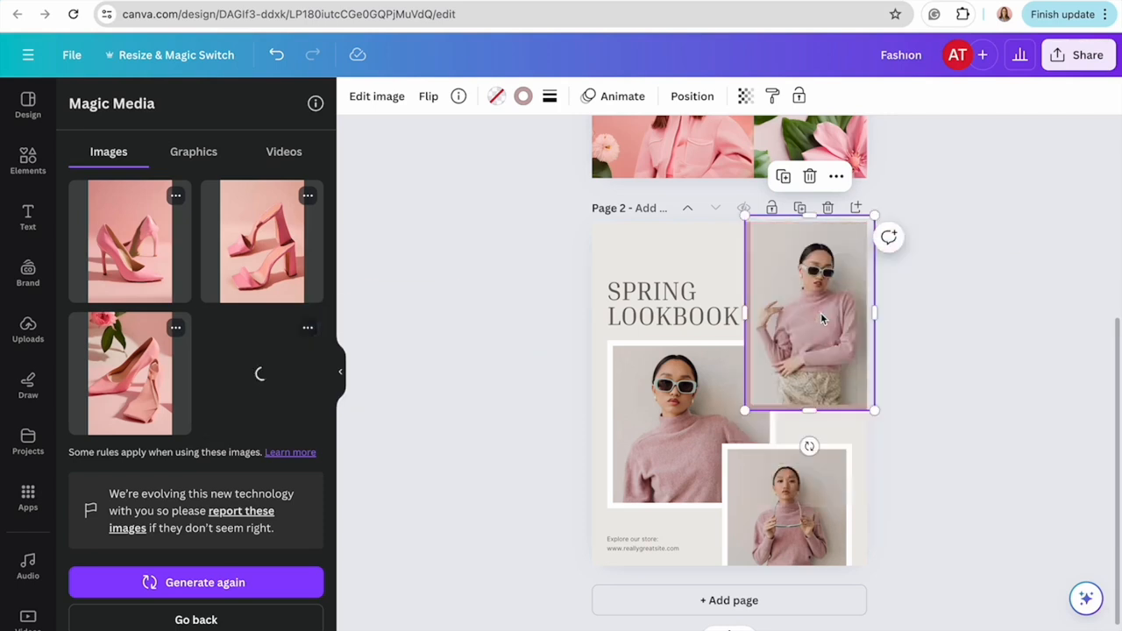
double_click(822, 319)
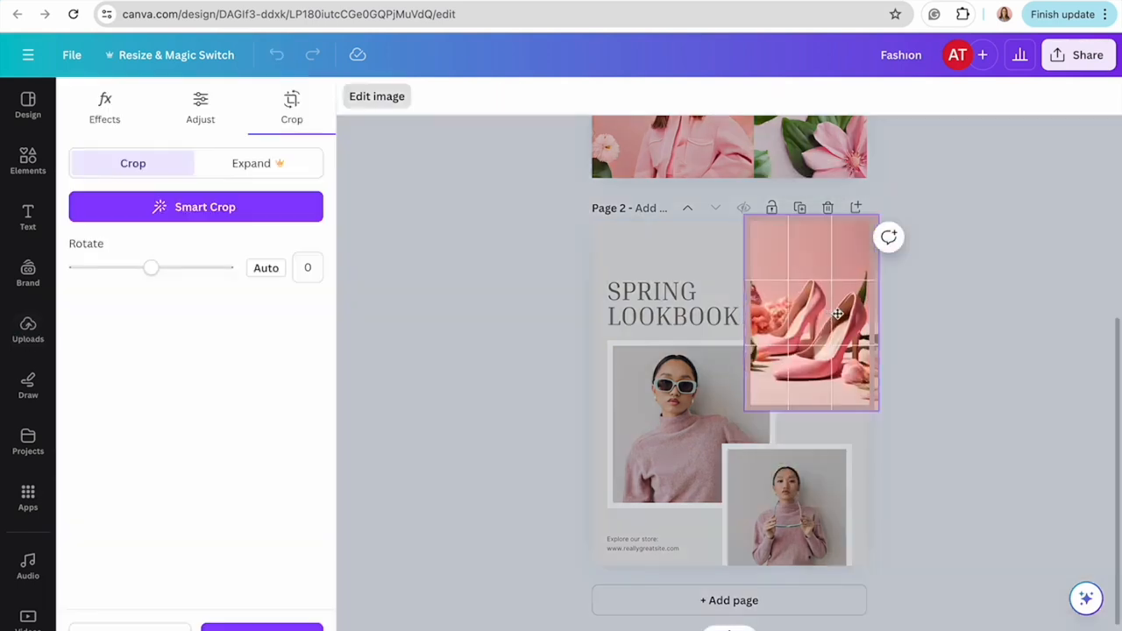
drag(854, 314, 806, 276)
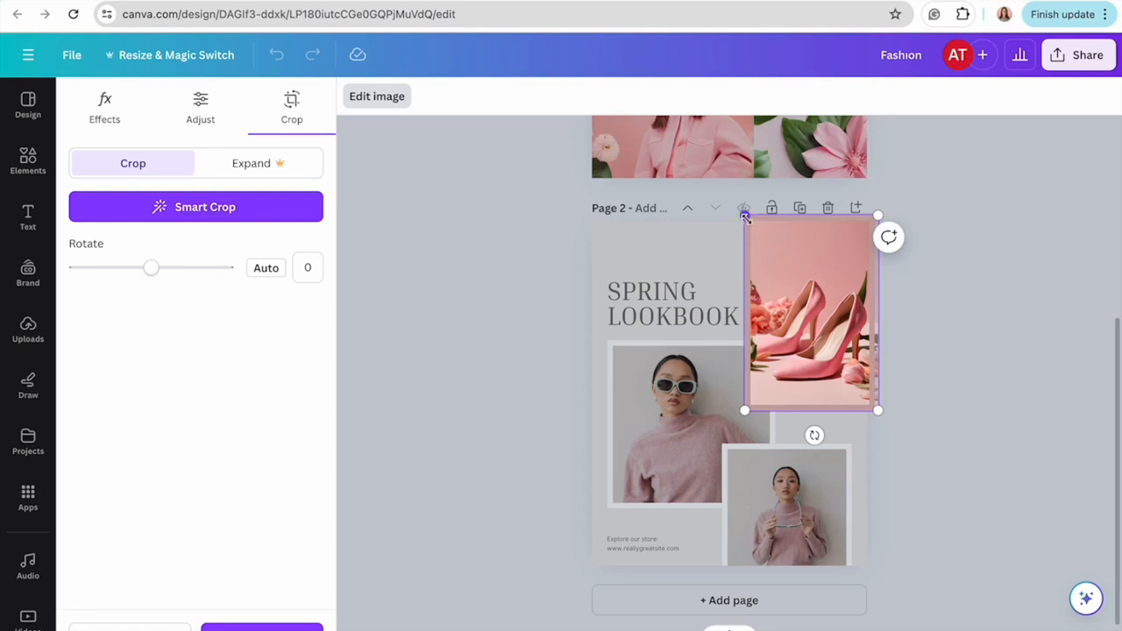
drag(744, 217, 723, 191)
mouse_move(840, 363)
mouse_down()
mouse_move(873, 363)
mouse_move(855, 360)
mouse_up()
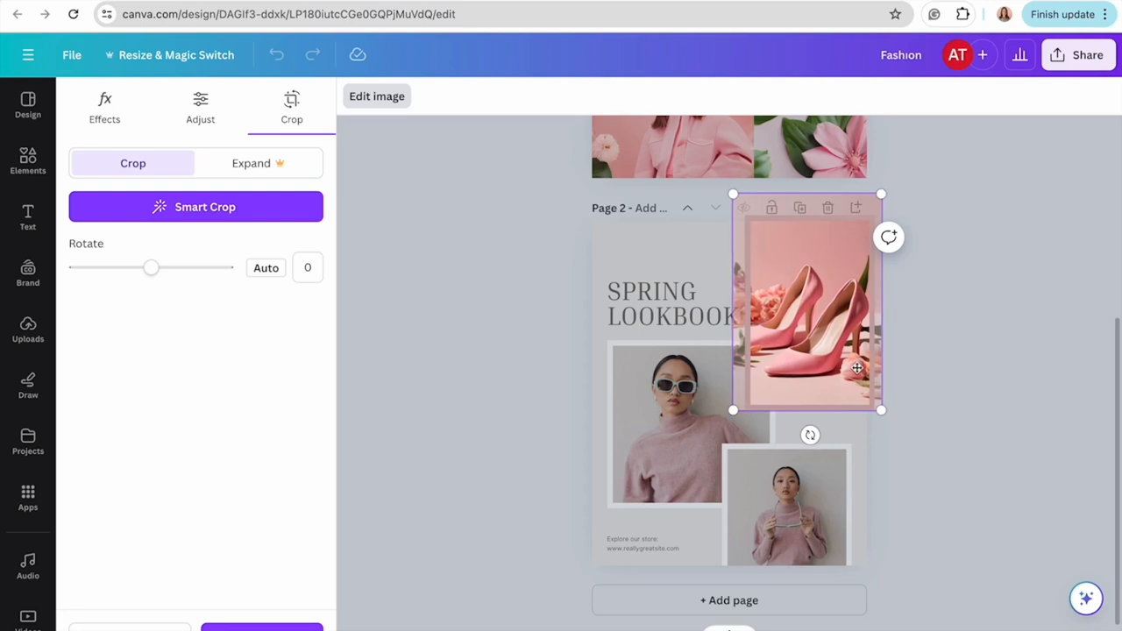
click(702, 435)
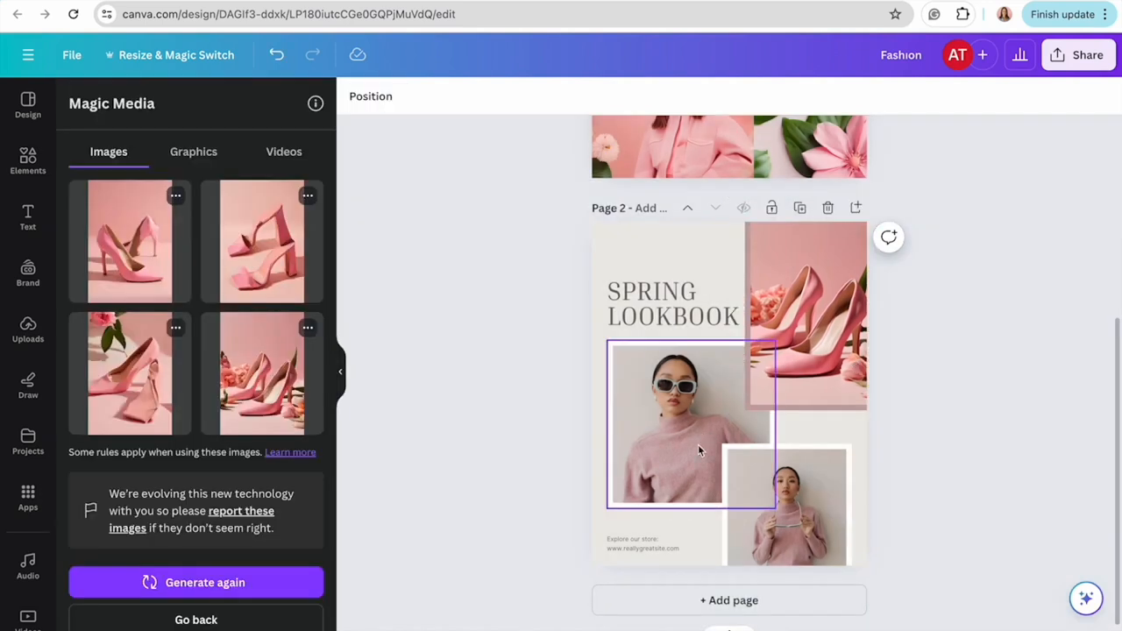
- Generate a Magic Media video from the prompt "create a video of a pink high heel shoe"
click(284, 152)
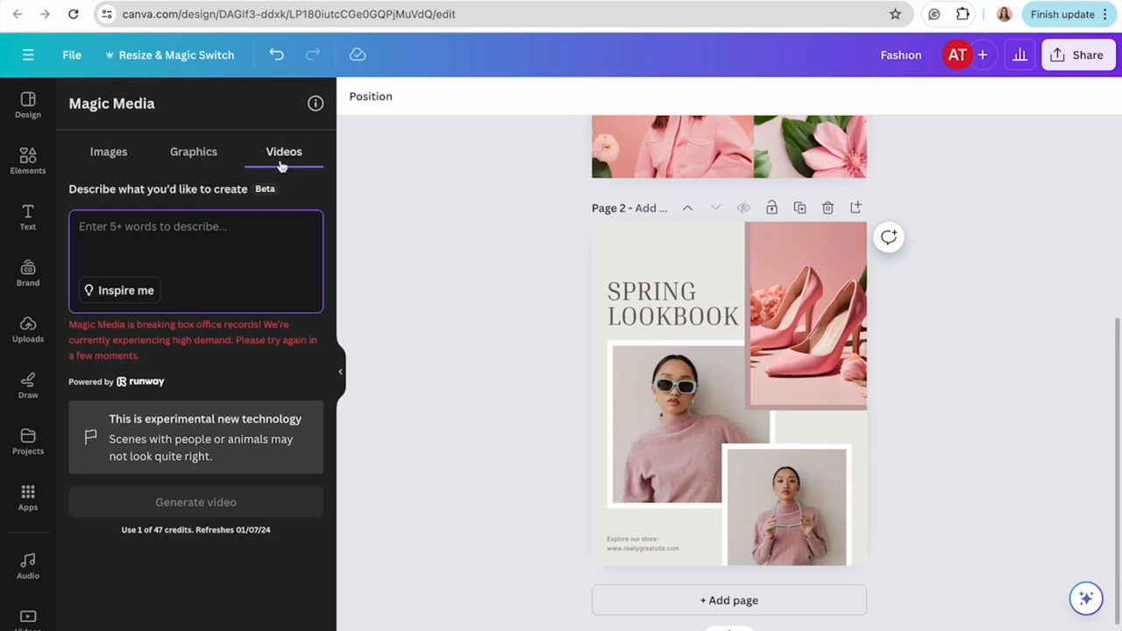
click(238, 230)
text(cre)
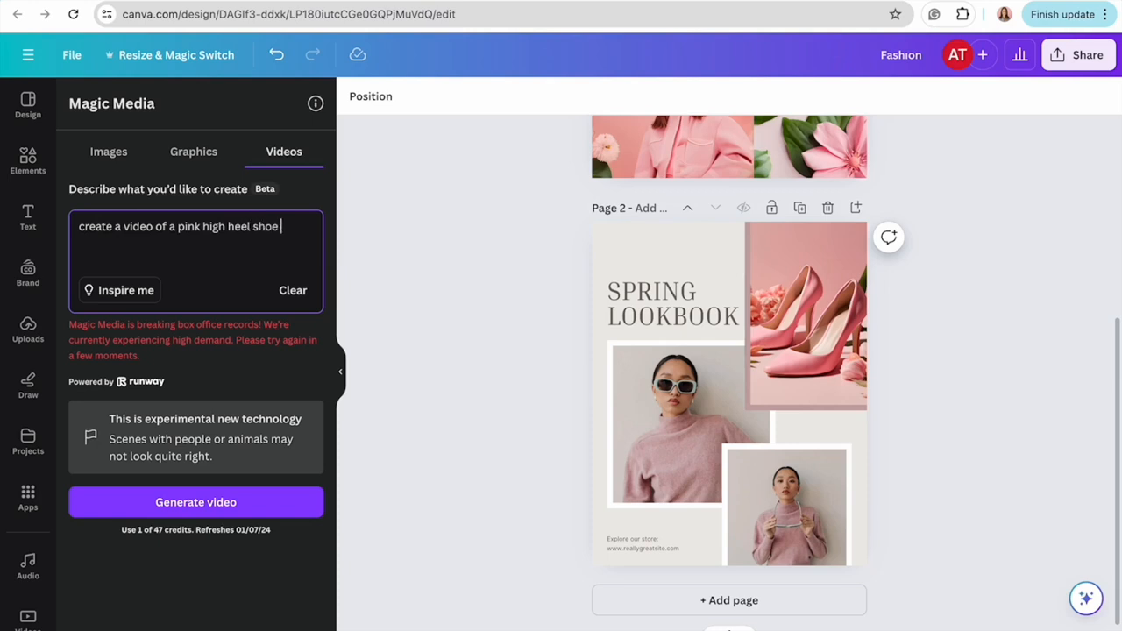
click(196, 504)
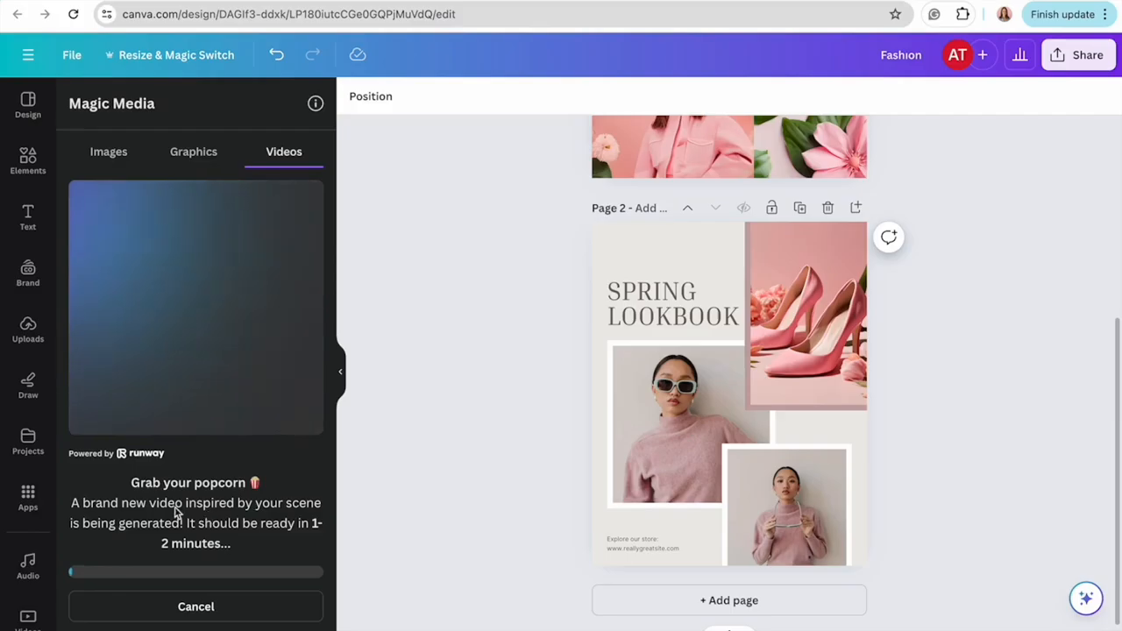
- Generate Magic Media graphics from the prompt "create a pink flower graphic", leaving the style at None
click(194, 152)
click(198, 275)
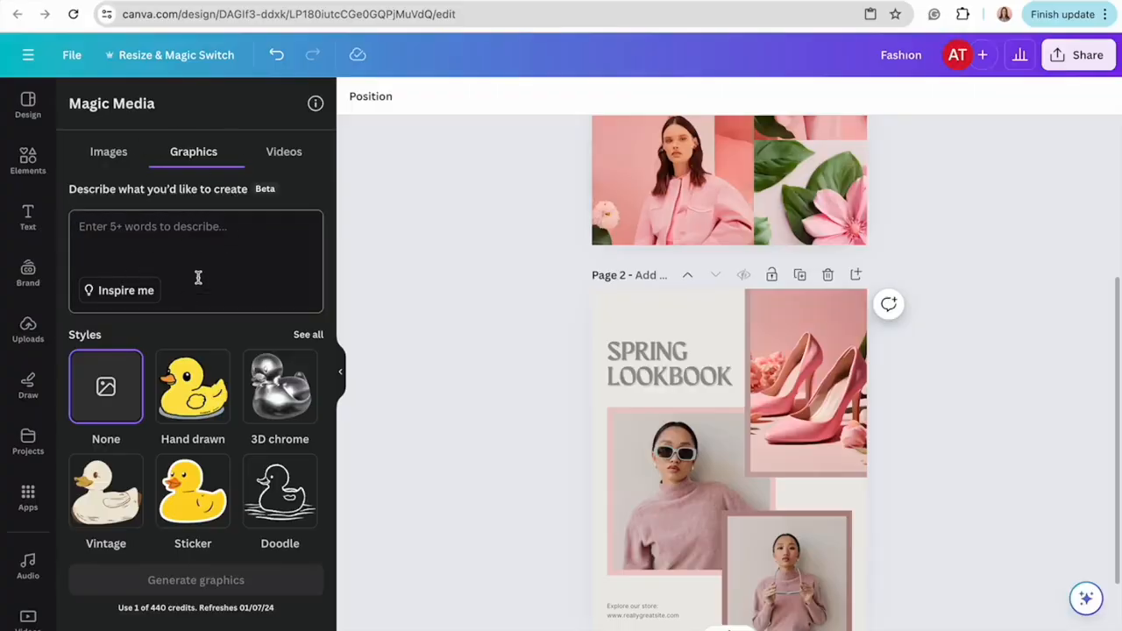
scroll(730, 368, down, 2)
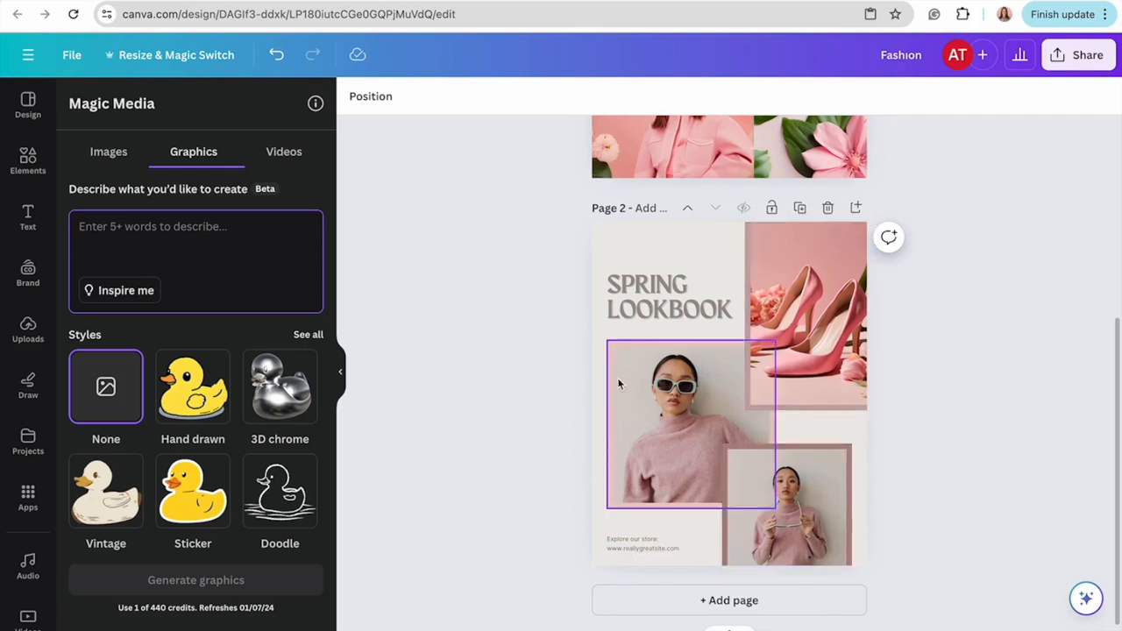
click(200, 213)
text(create a pink flower graphic)
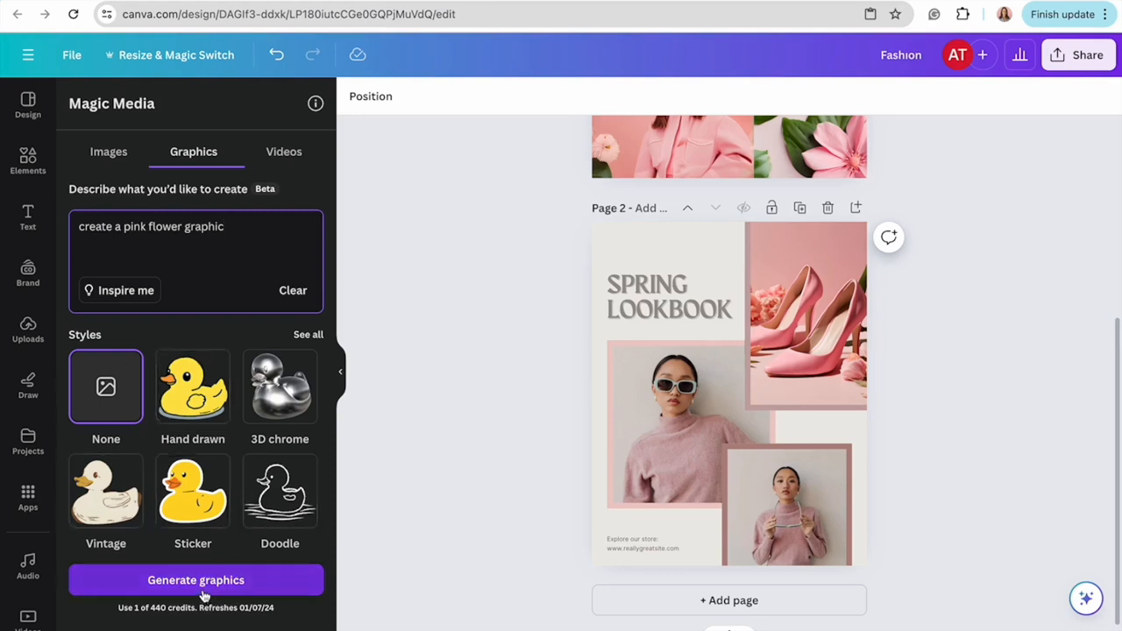
click(268, 582)
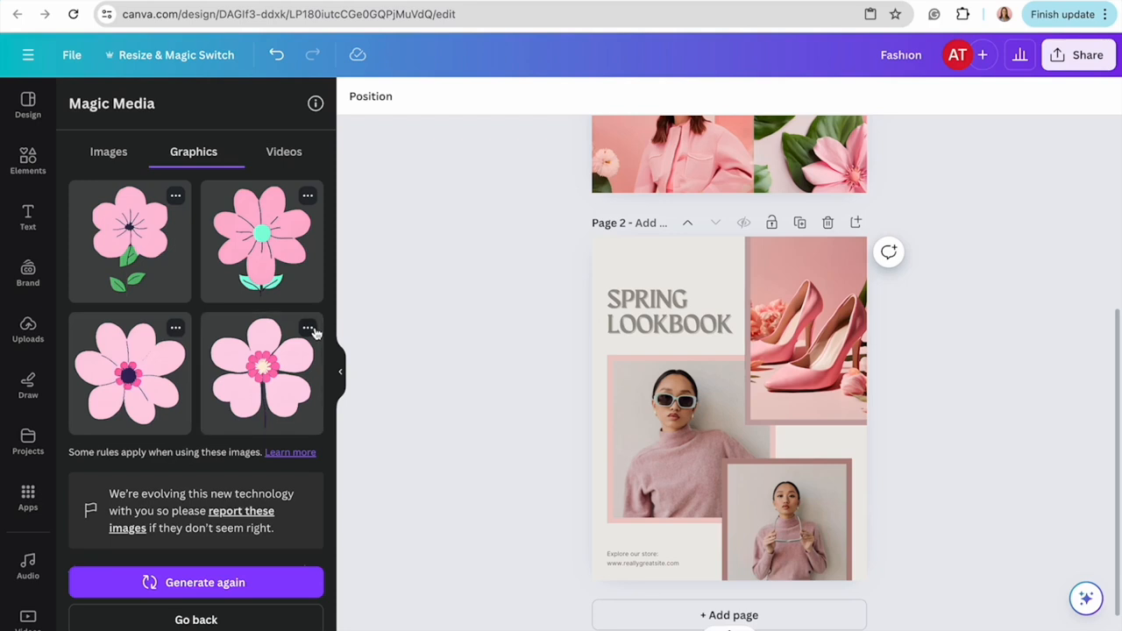
- Request more variations of the flower graphic with heart-shaped lower petals, and add that flower to page 2
click(309, 329)
click(338, 369)
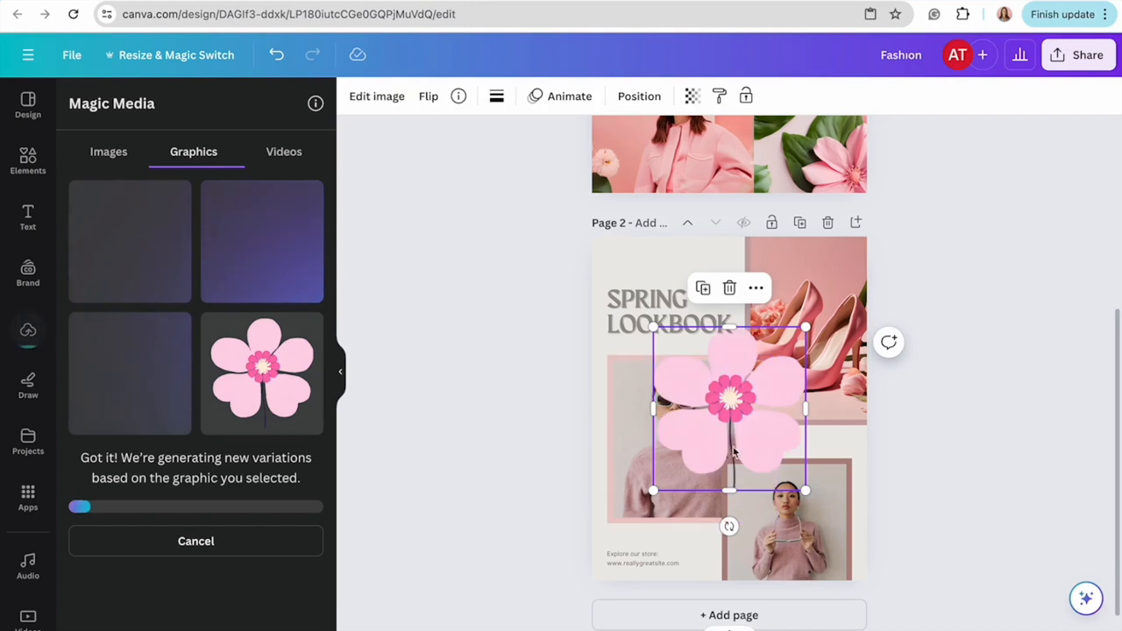
- Shrink the pink flower graphic and place it over the upper-right corner of page 2's lower-right photo
drag(698, 435, 683, 290)
drag(748, 328, 659, 242)
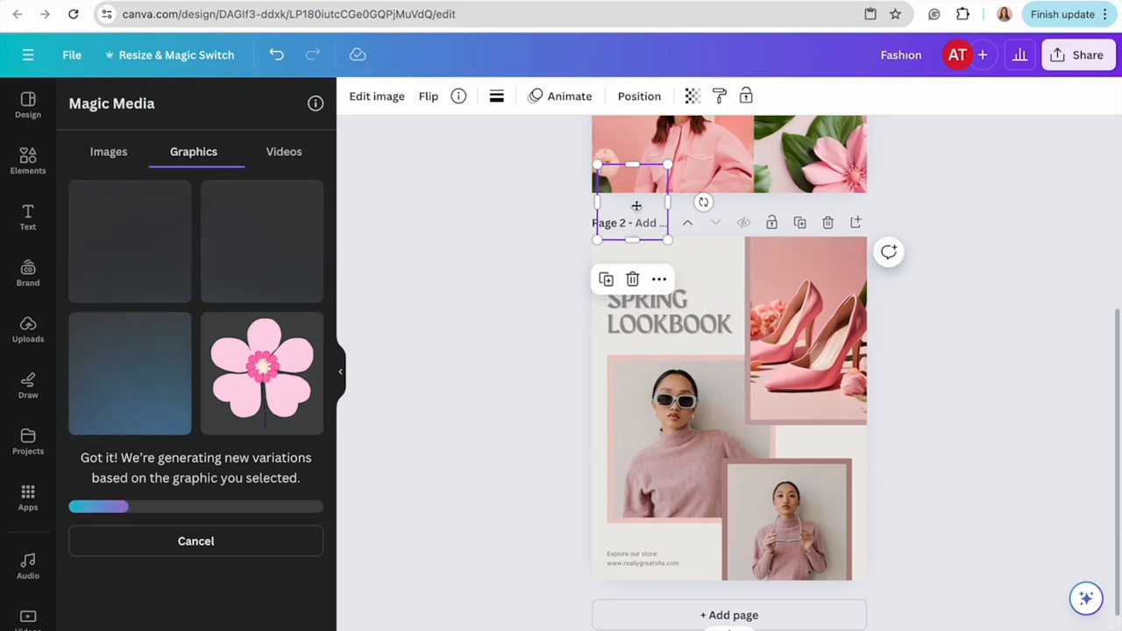
drag(636, 205, 843, 468)
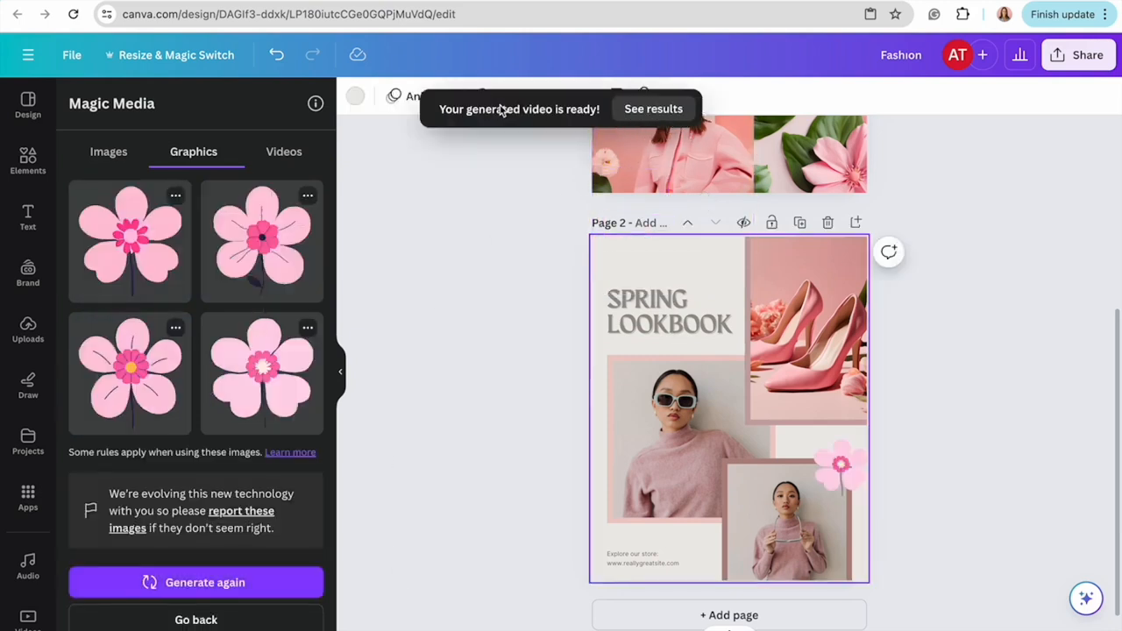
- Open the generated high heel video in Magic Media and play it to review the result
click(653, 109)
click(86, 418)
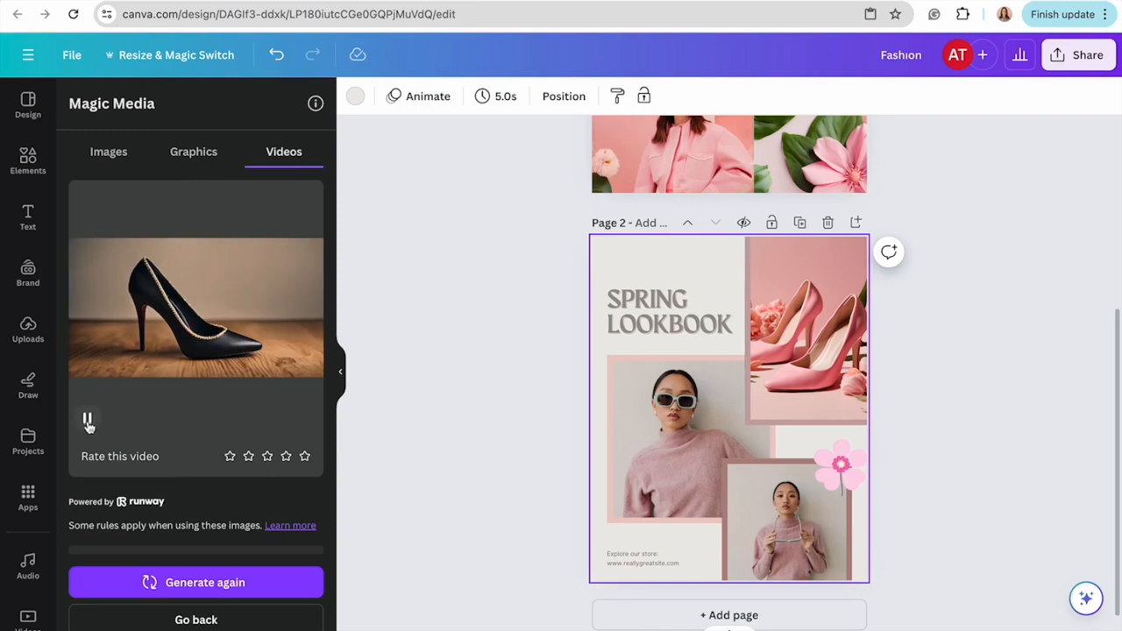
scroll(211, 411, down, 1)
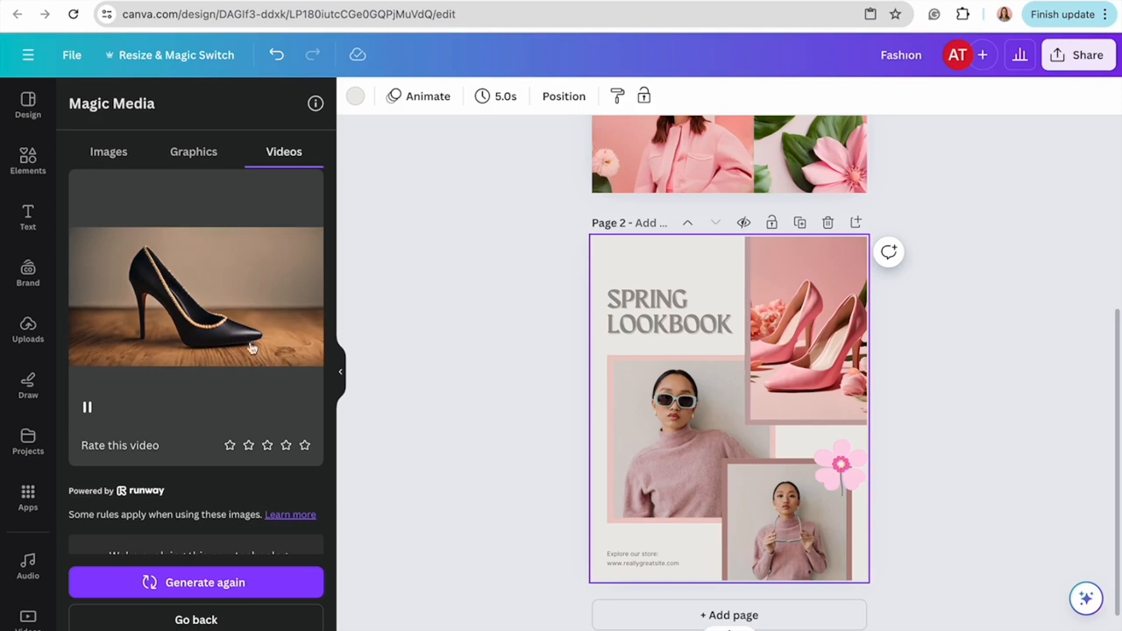
- Put the generated heel video into page 2's large left photo frame and reposition it within the frame
drag(238, 330, 696, 483)
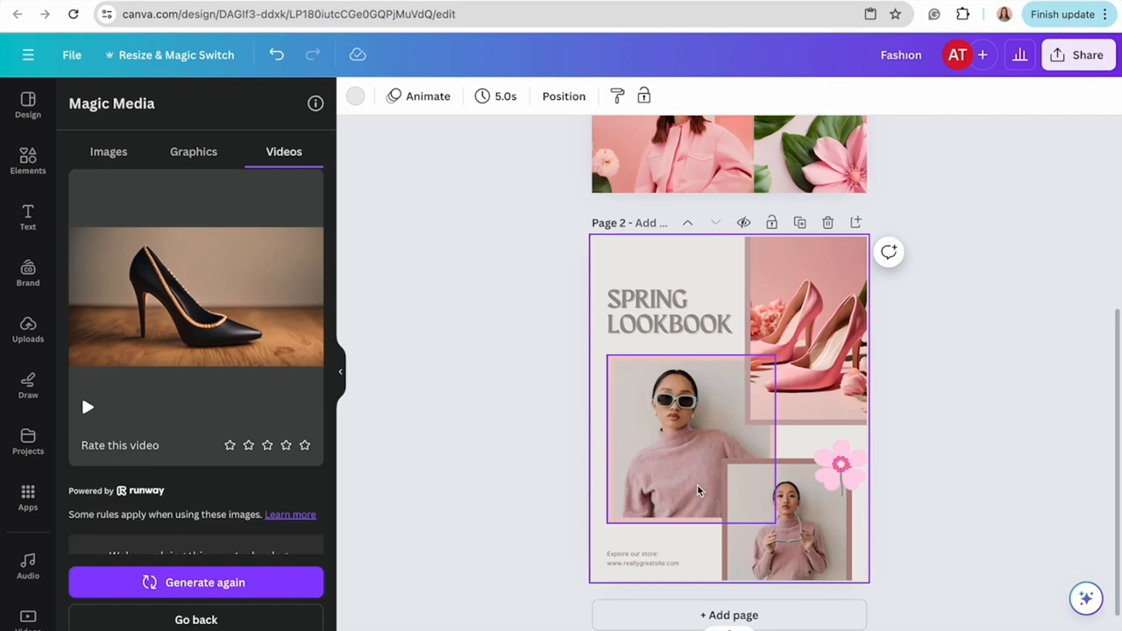
double_click(697, 484)
drag(736, 466, 655, 454)
double_click(655, 455)
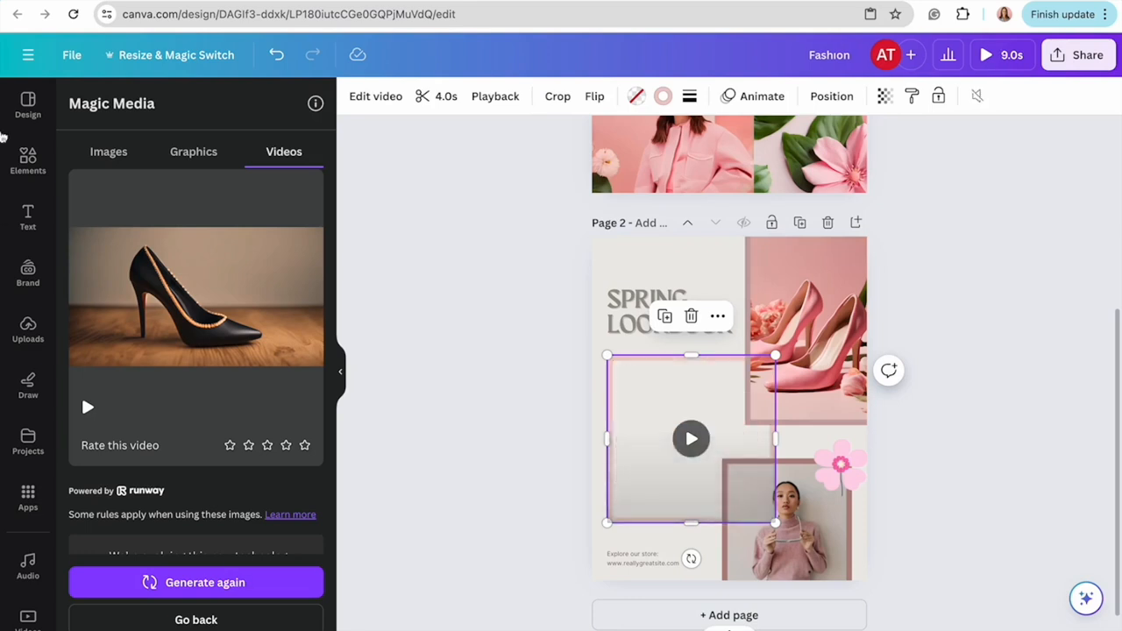
- Fill page 2's large left frame with the generated open-toe block heels and the lower-right frame with the heels beside flowers
click(108, 151)
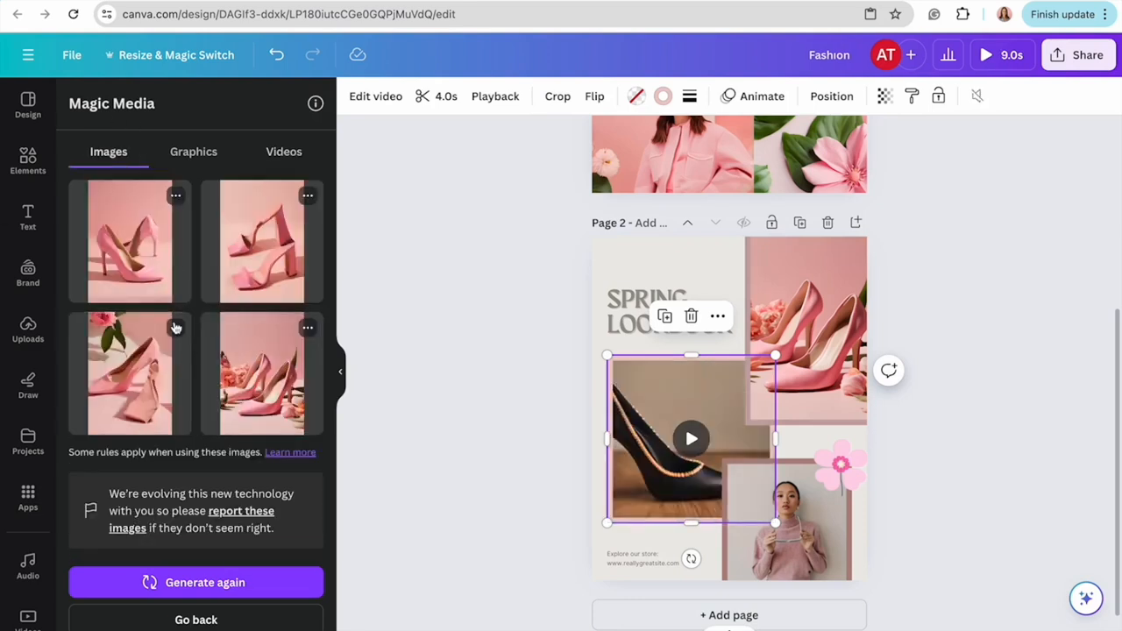
drag(140, 250, 633, 416)
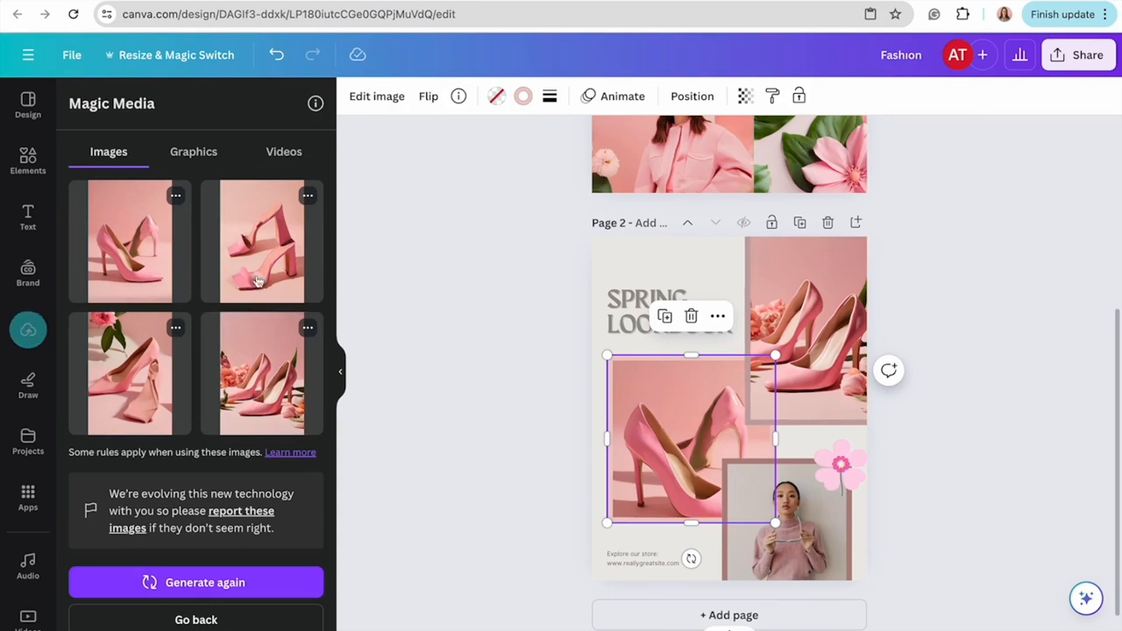
drag(262, 241, 645, 410)
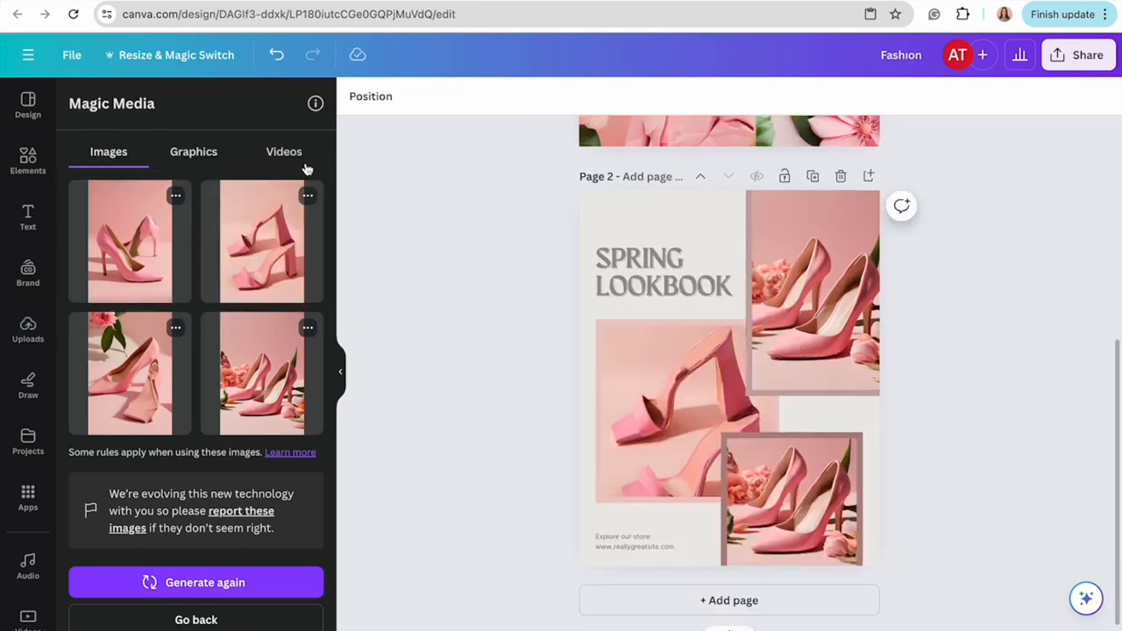
scroll(663, 269, up, 5)
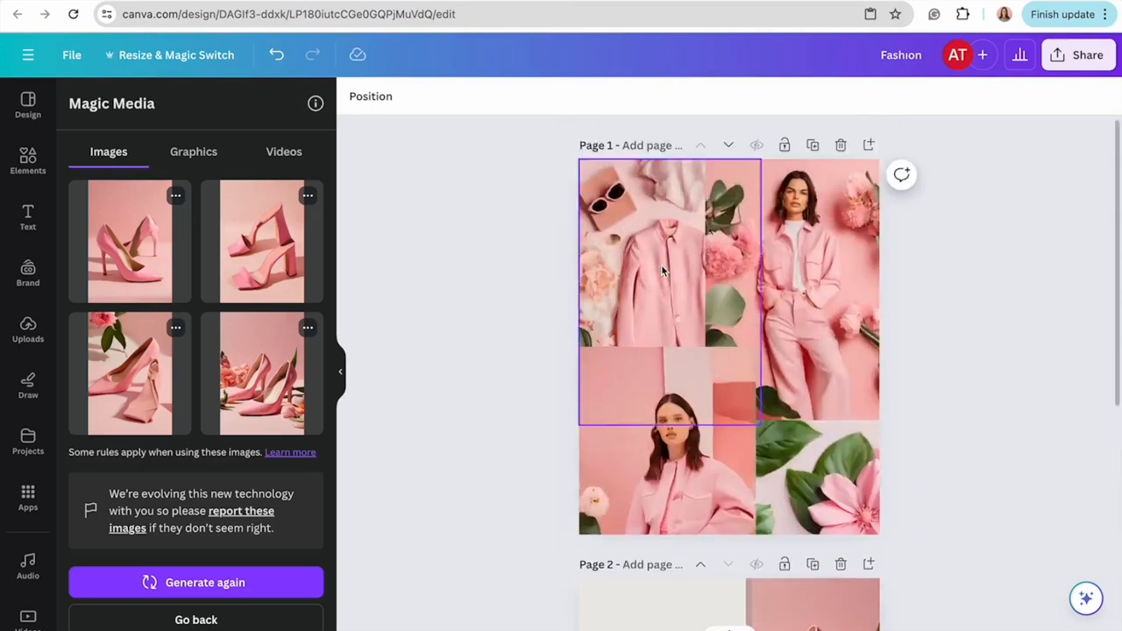
scroll(664, 269, down, 5)
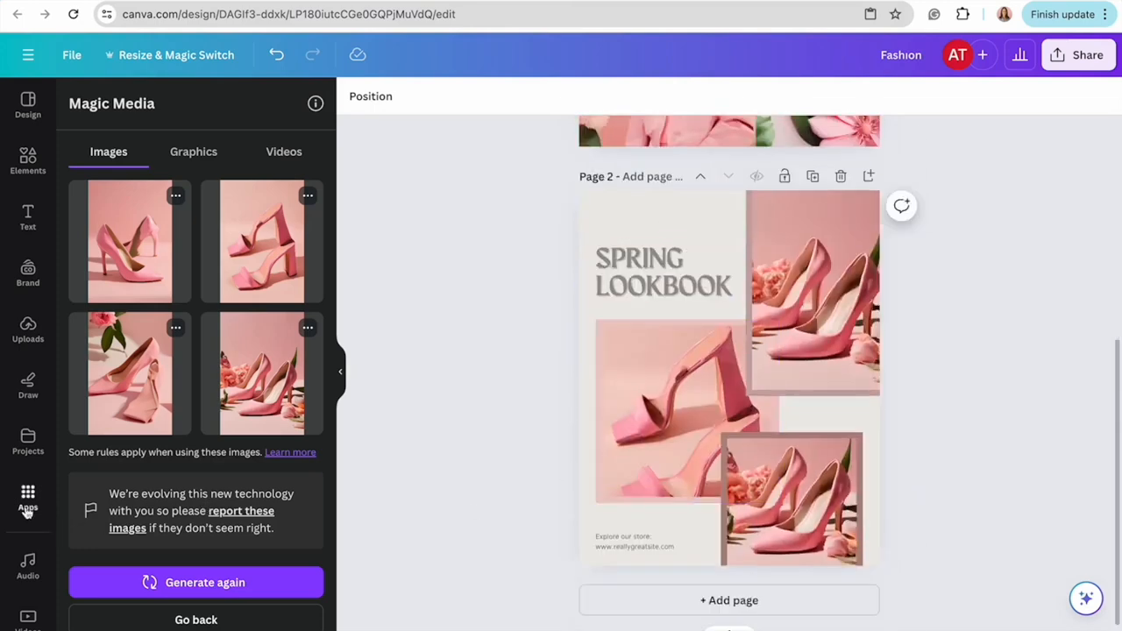
- Search the Canva apps for "Mockups" and open the Mockups app
click(28, 500)
click(152, 106)
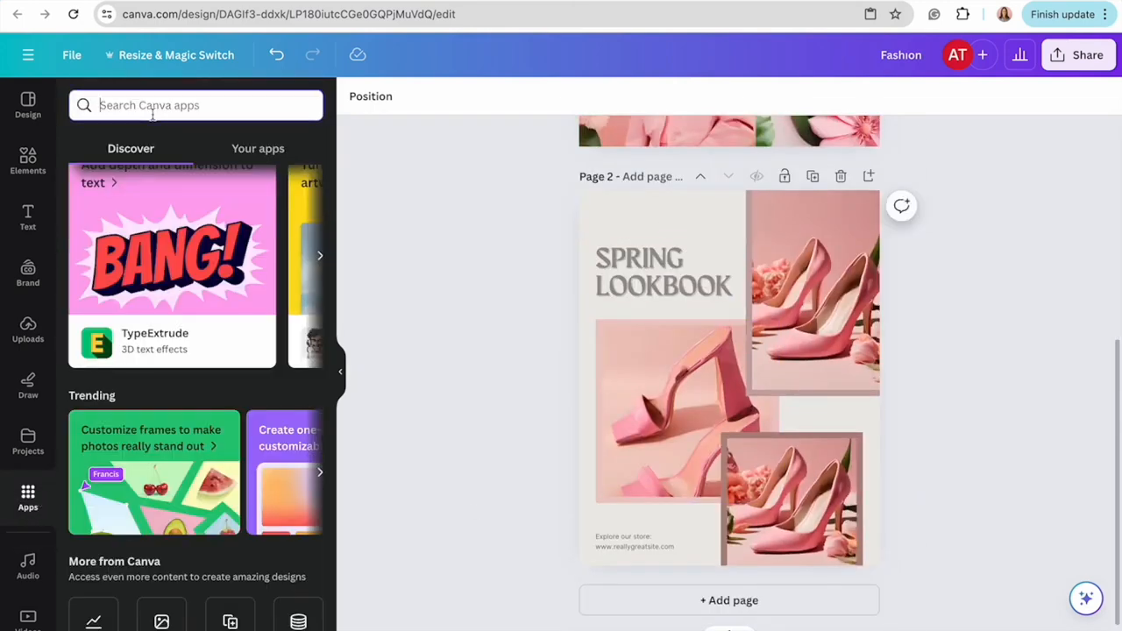
text(moc)
text(ku)
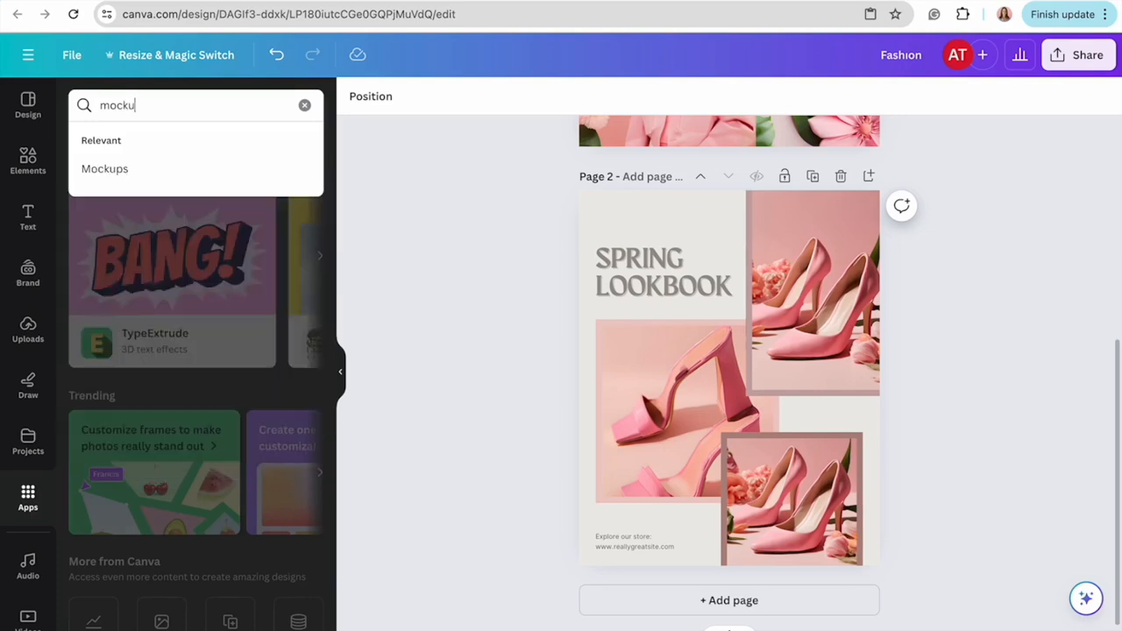
text(ps)
click(137, 164)
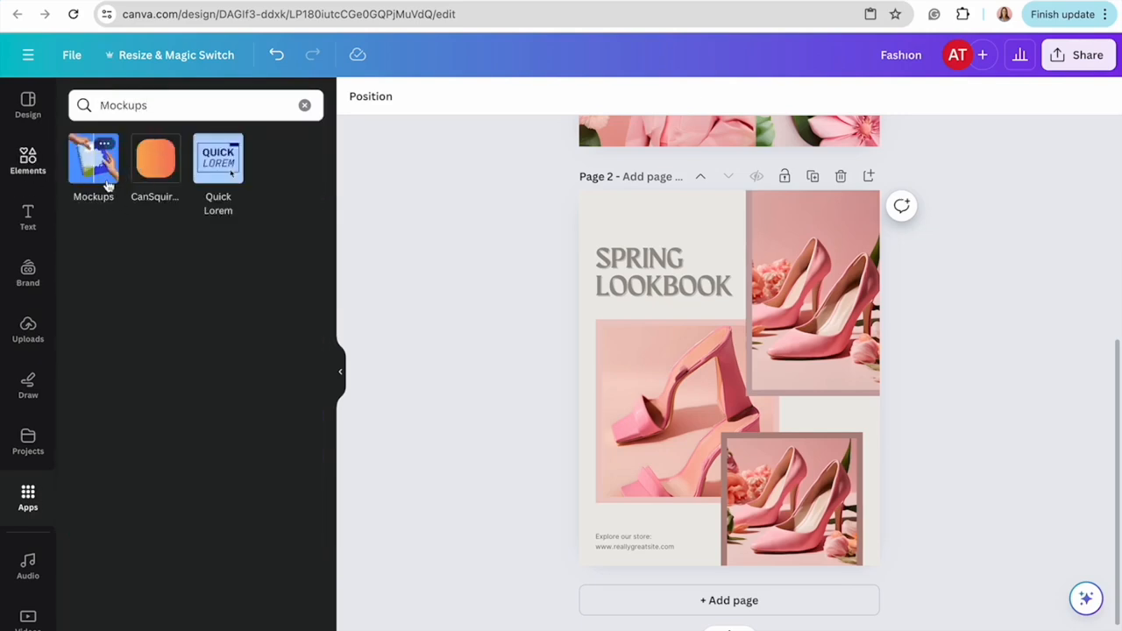
click(104, 179)
- Add the pink Print card mockup with flowers to page 3 and fill it with the uploaded photo of the curly-haired model in a pink jacket
scroll(167, 344, down, 4)
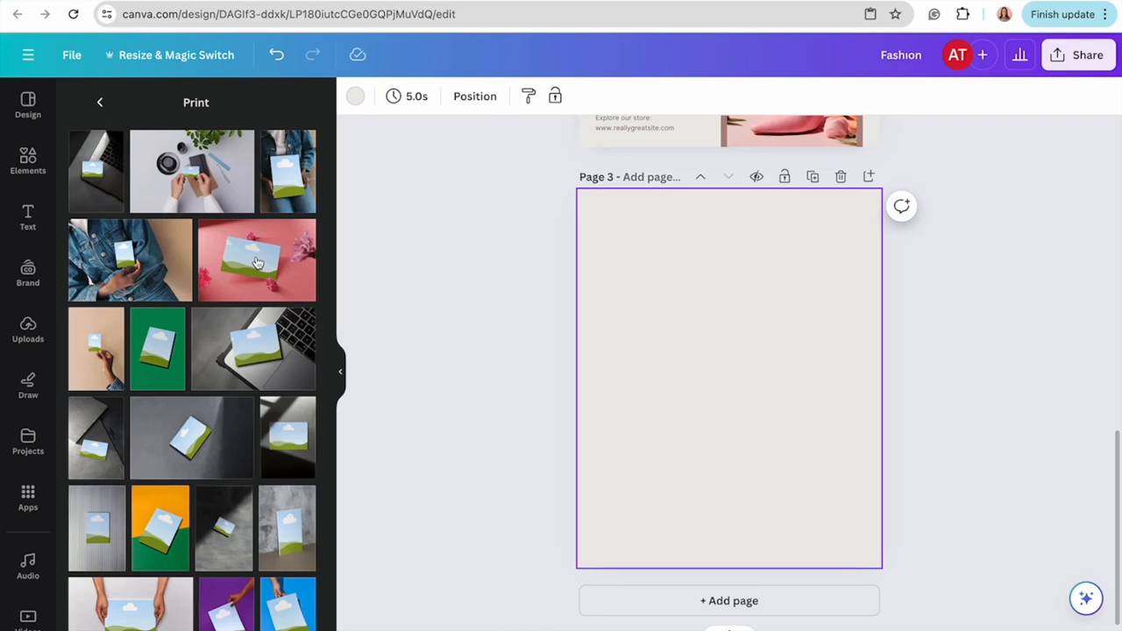
click(257, 263)
click(28, 335)
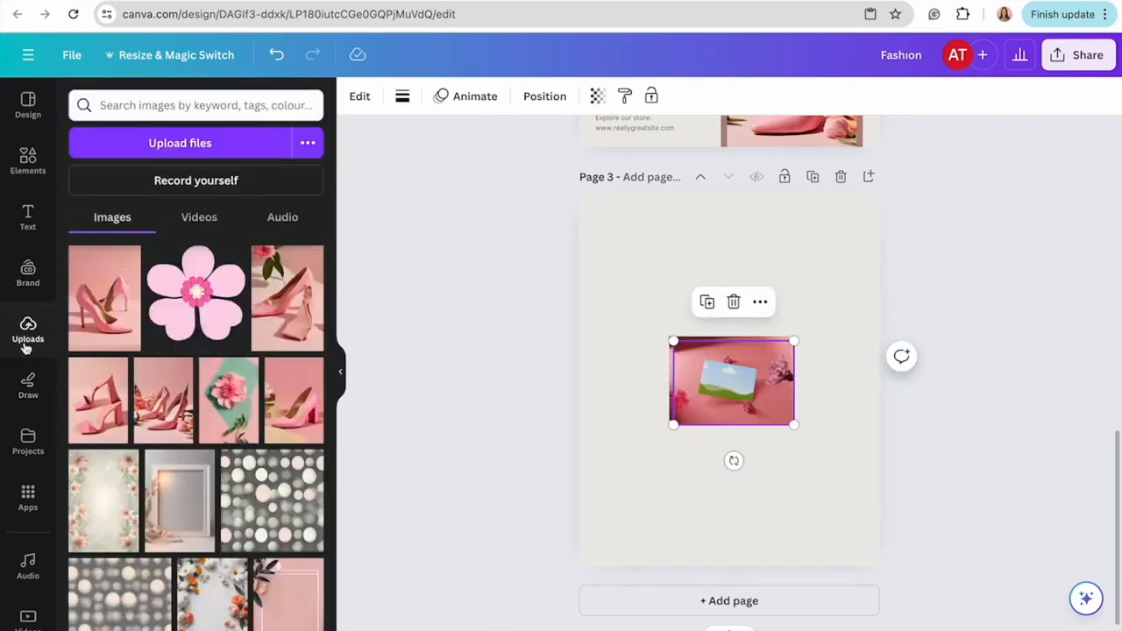
scroll(223, 526, down, 5)
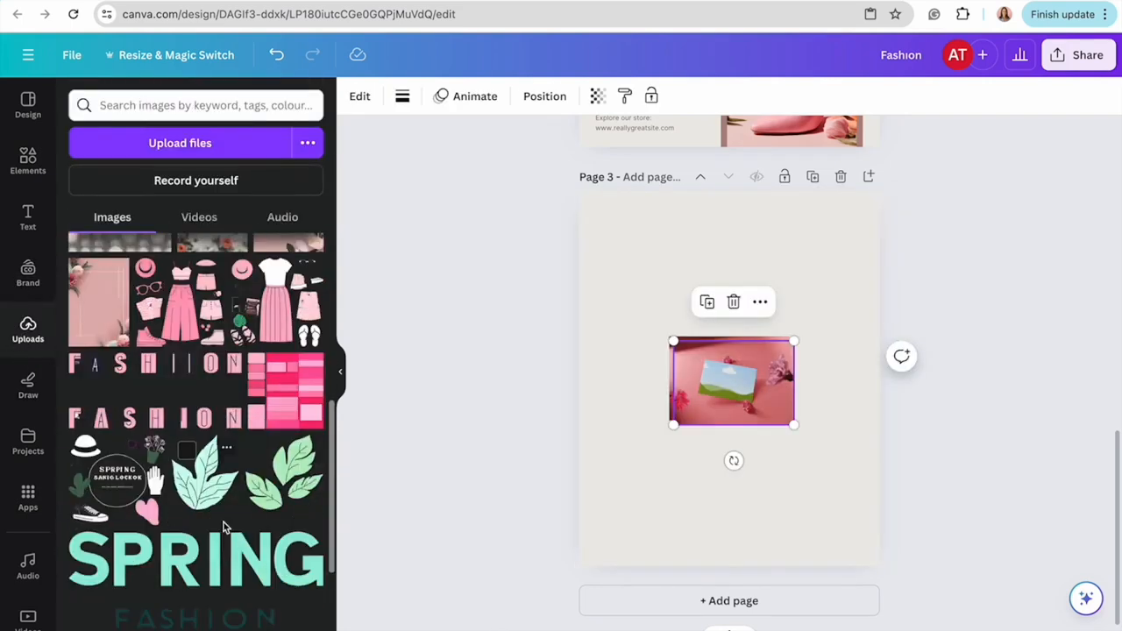
scroll(223, 526, up, 5)
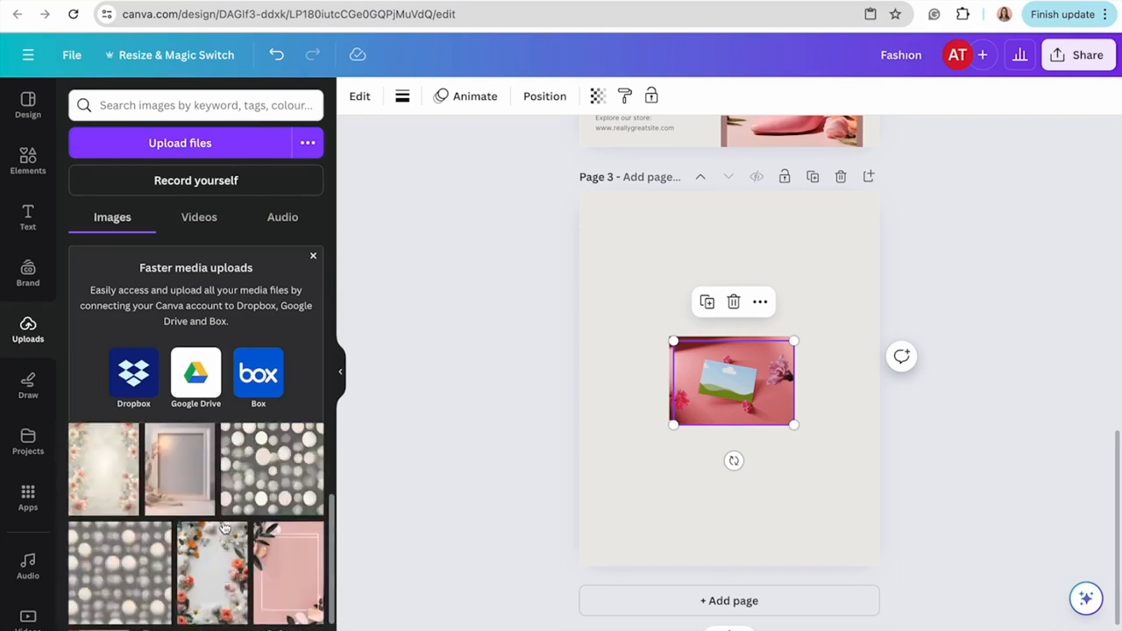
scroll(223, 526, down, 5)
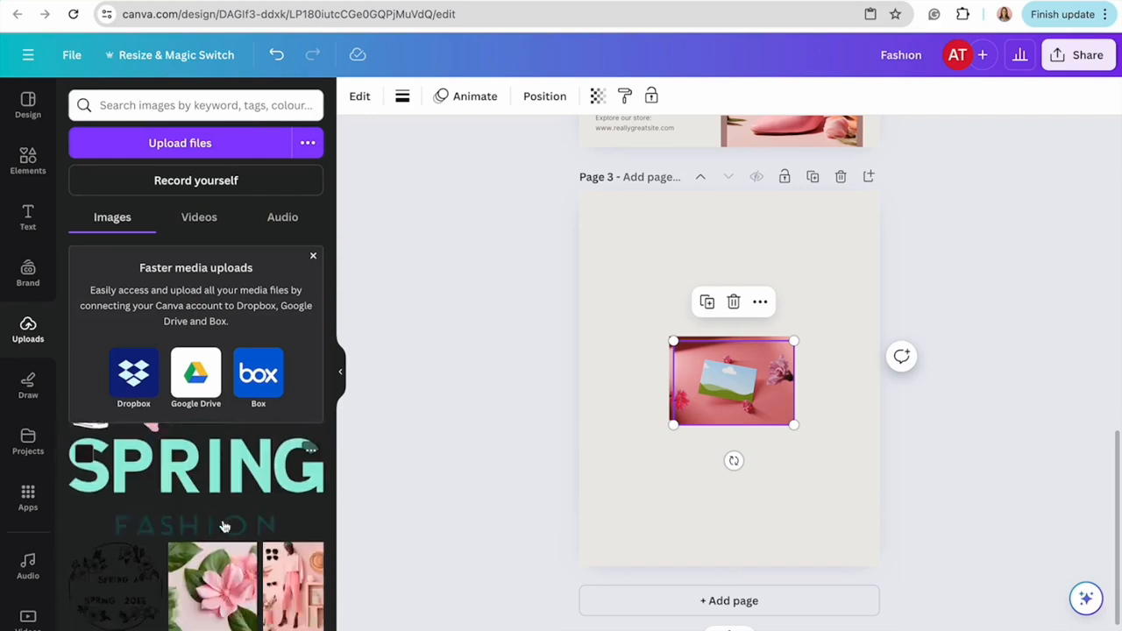
scroll(223, 526, down, 5)
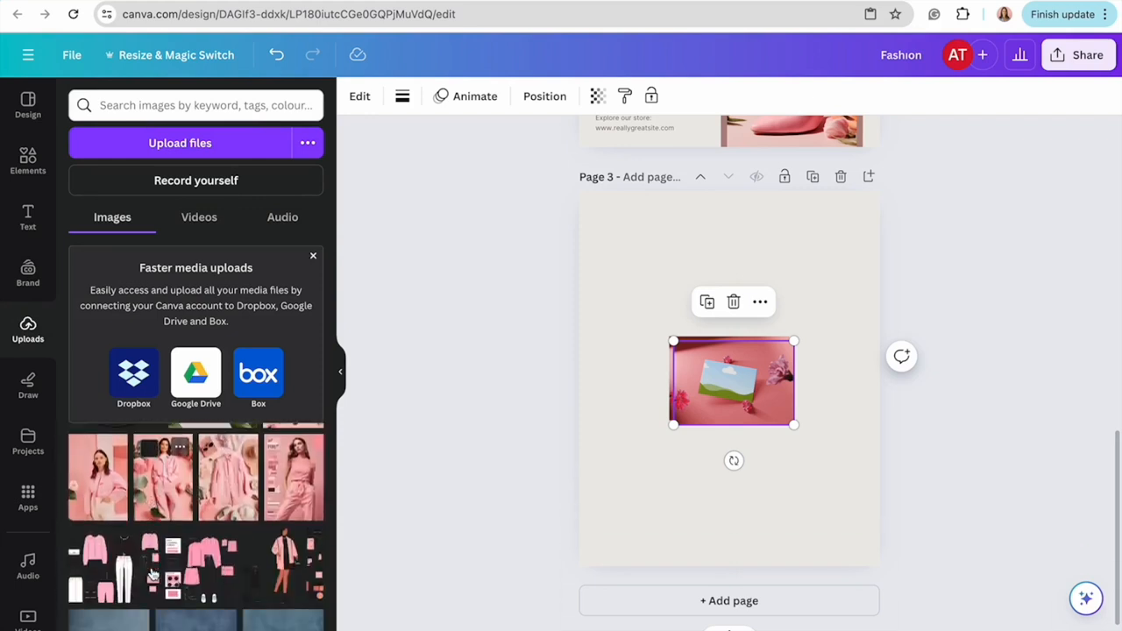
scroll(153, 574, down, 3)
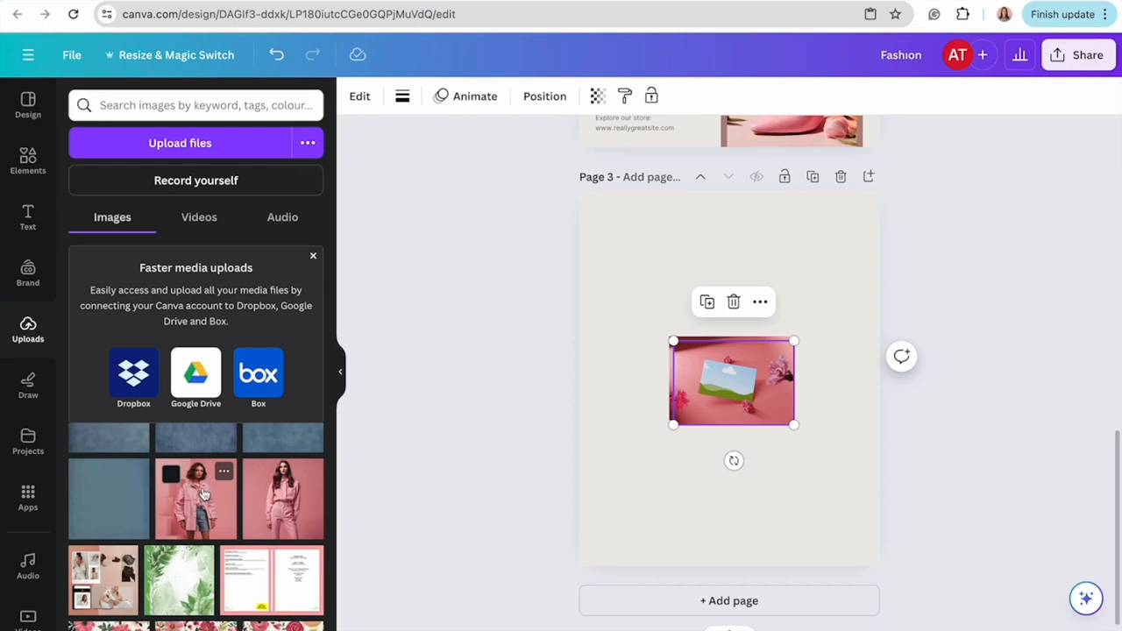
scroll(202, 495, up, 1)
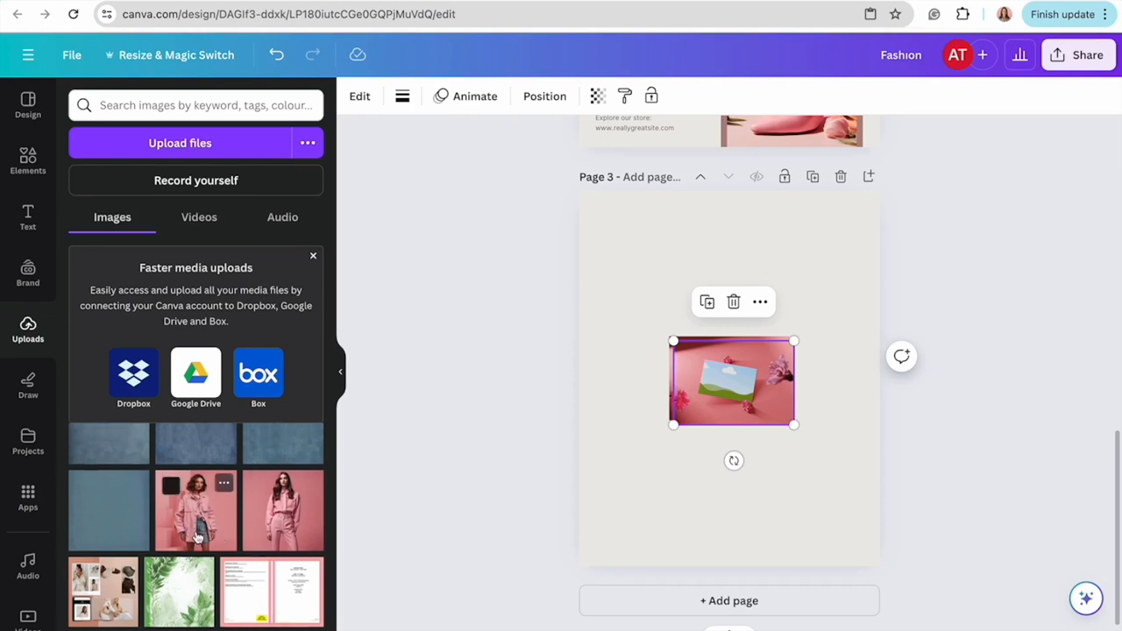
drag(193, 524, 729, 385)
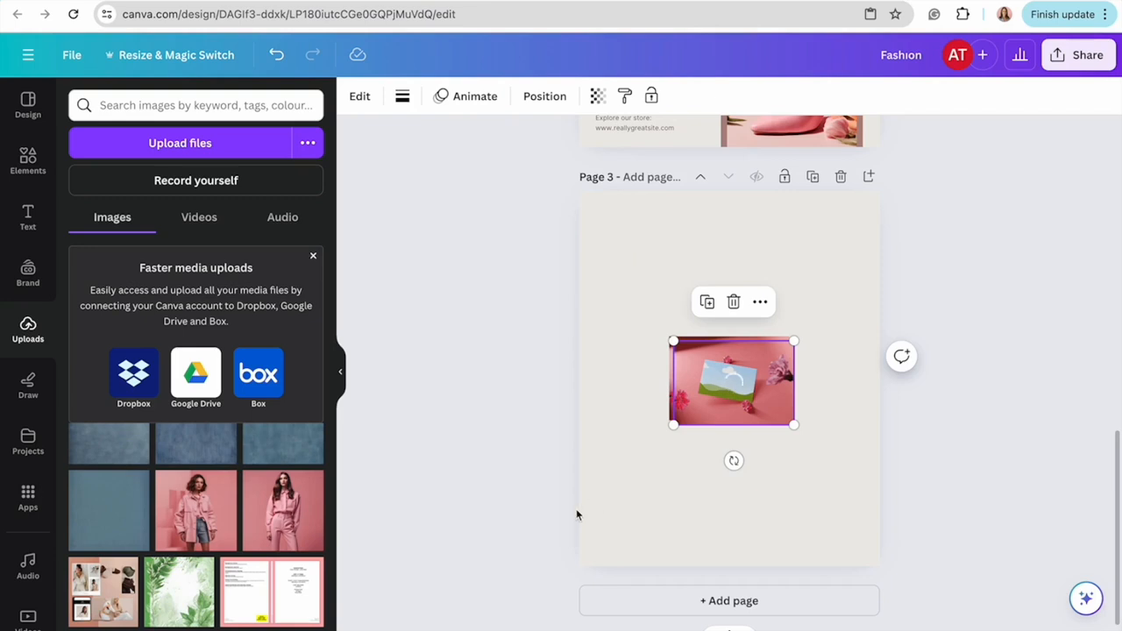
- Enlarge and reposition the card mockup so its pink background covers all of page 3
drag(793, 423, 1035, 590)
drag(899, 476, 854, 408)
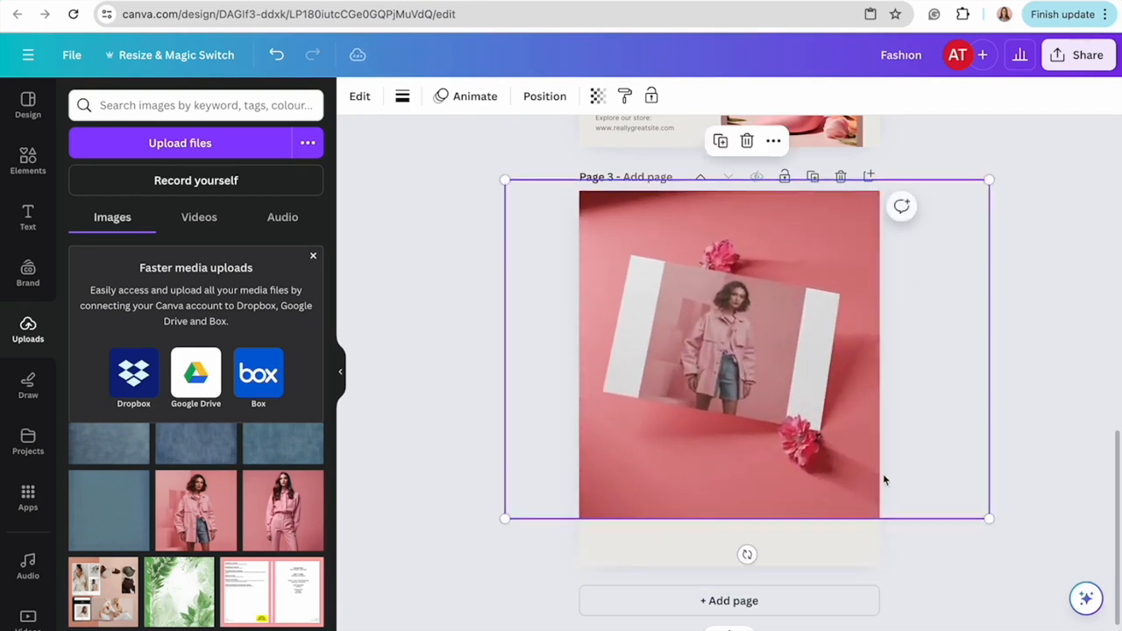
drag(989, 519, 1066, 573)
click(669, 150)
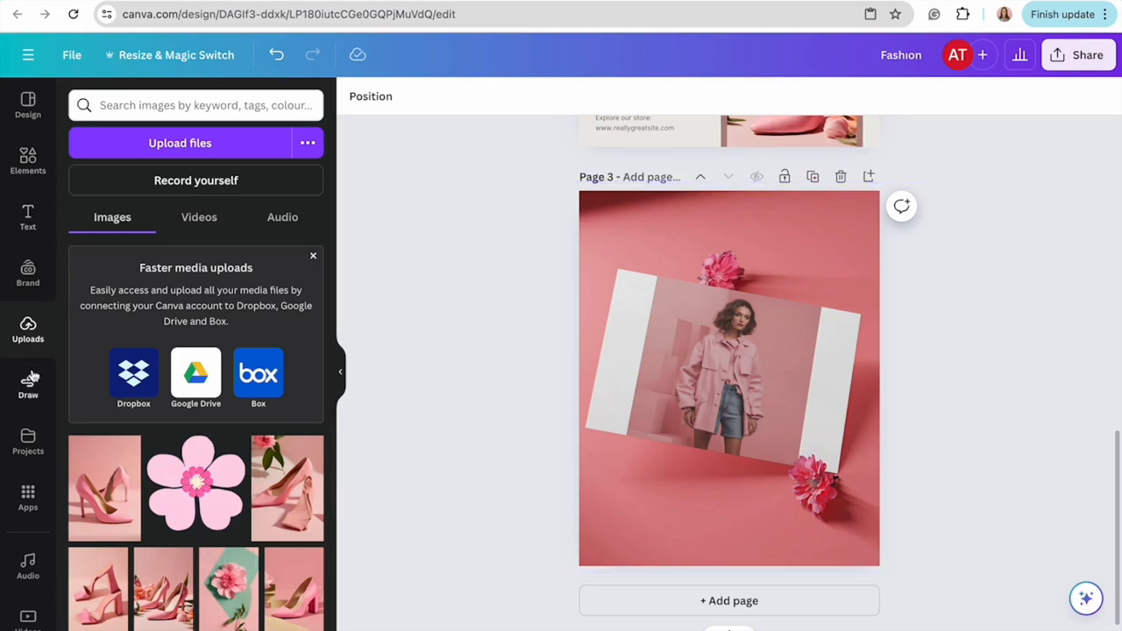
- Search the Canva apps for "magic media" and open Magic Media with an empty image prompt
click(28, 510)
scroll(159, 356, down, 4)
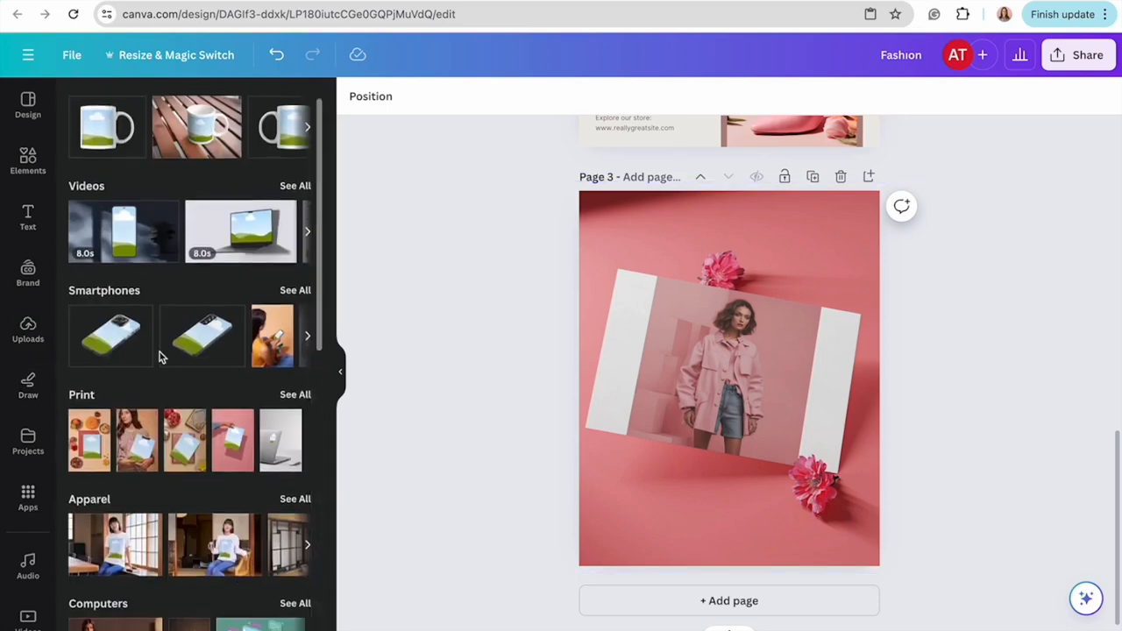
click(39, 489)
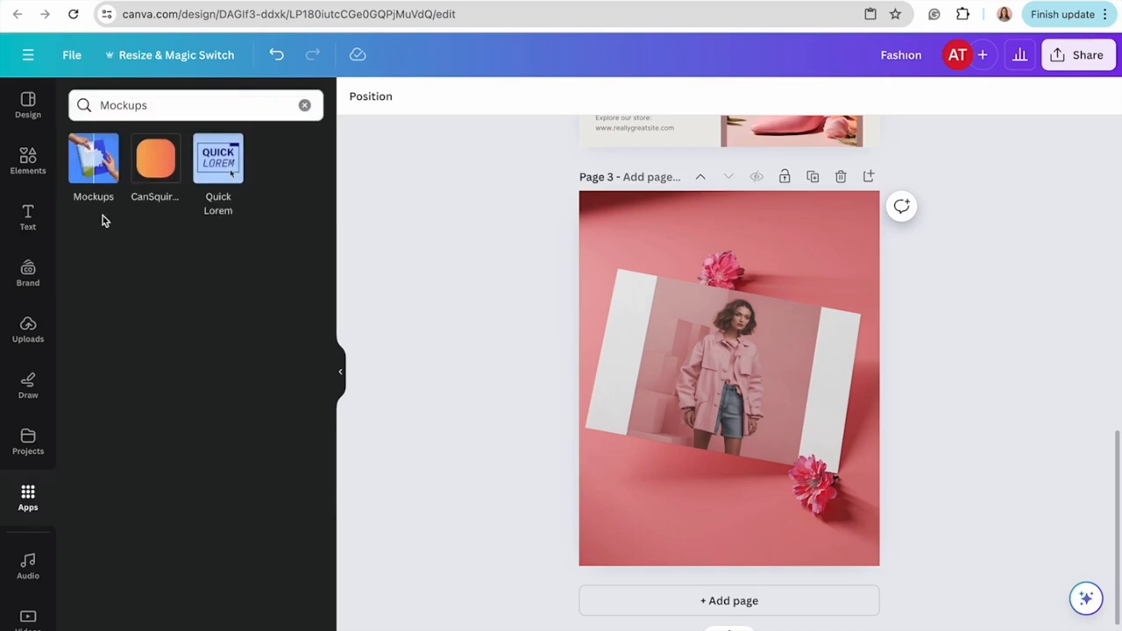
click(304, 105)
text(magic media)
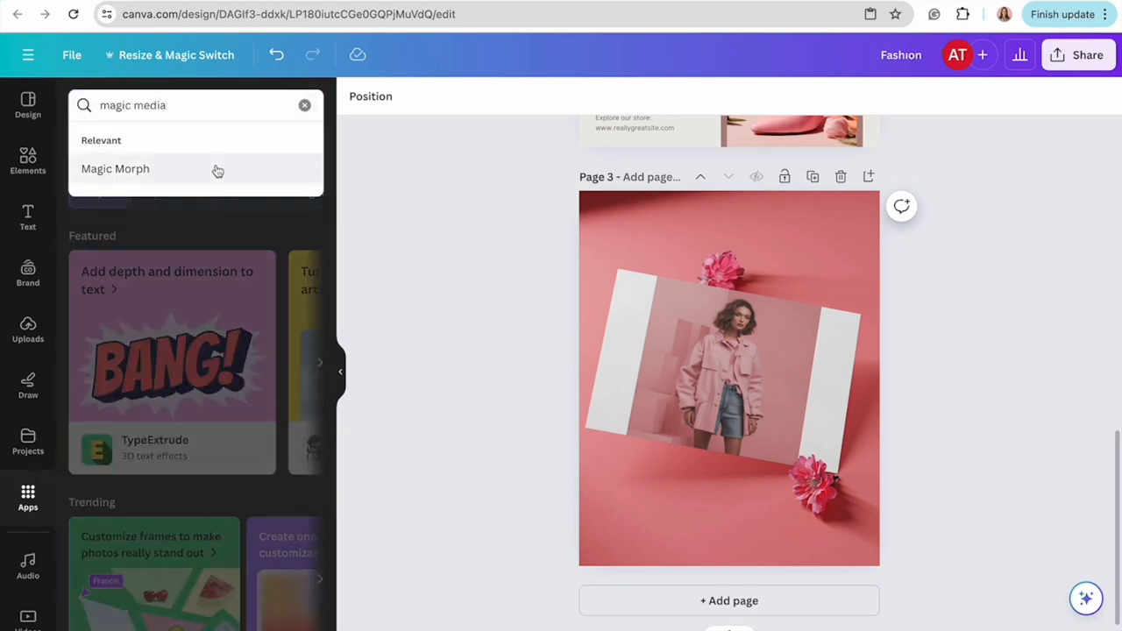
key(Return)
click(92, 158)
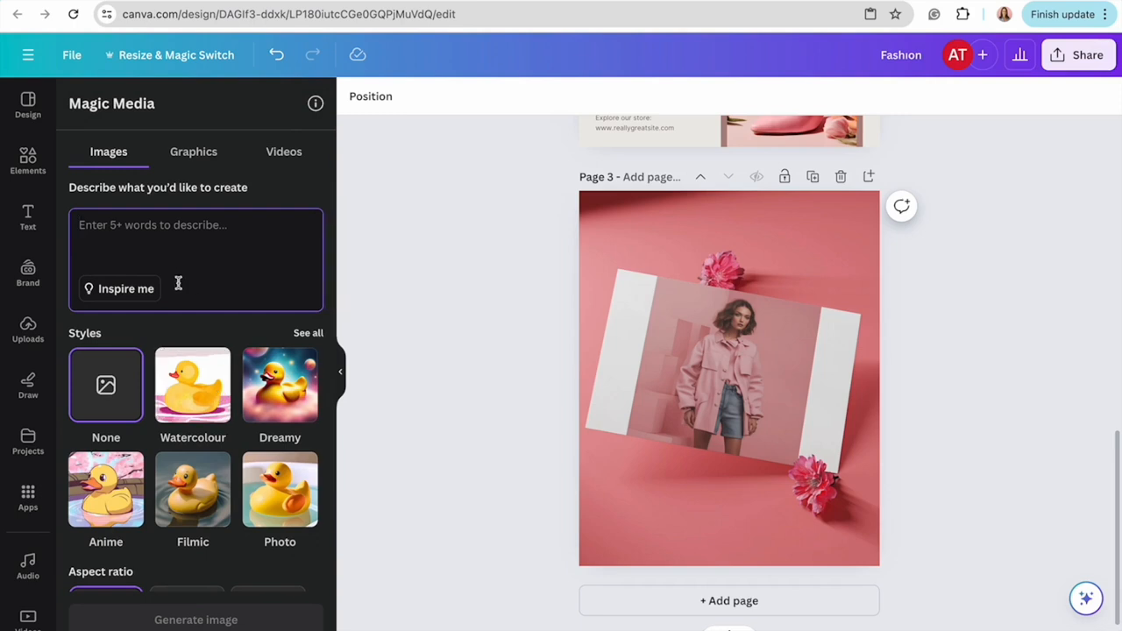
- Generate Magic Media images from the prompt "create an image of a model wearing a big pink skirt with a white top" in the Retrowave style
text(create an image of a mode)
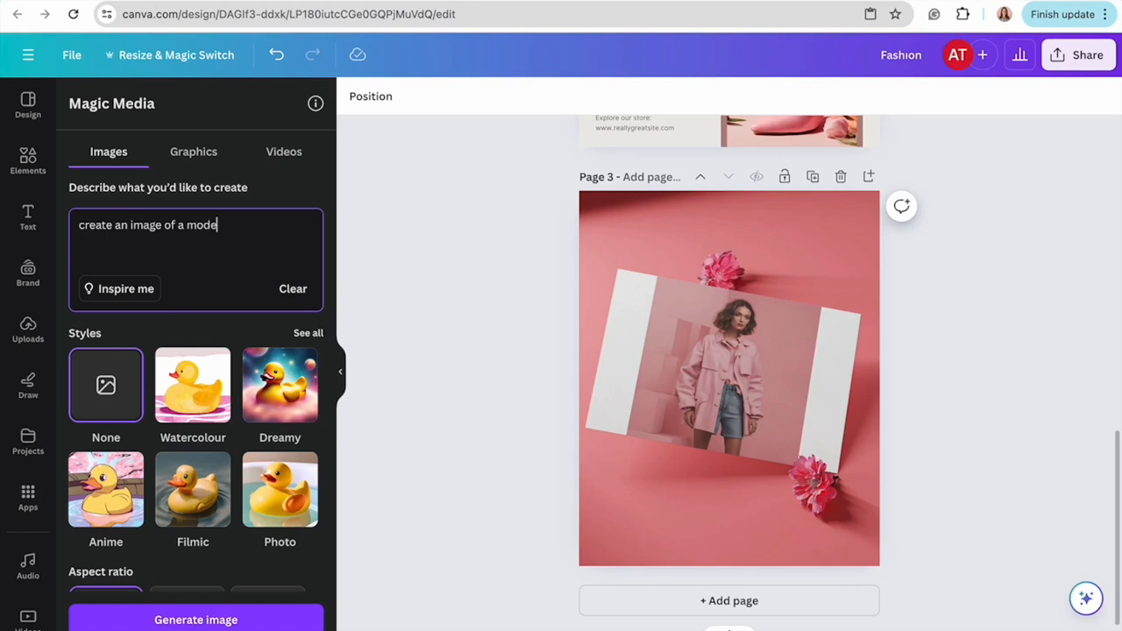
key(BackSpace)
key(BackSpace)
key(BackSpace)
text(earing a big pink skirt with a white)
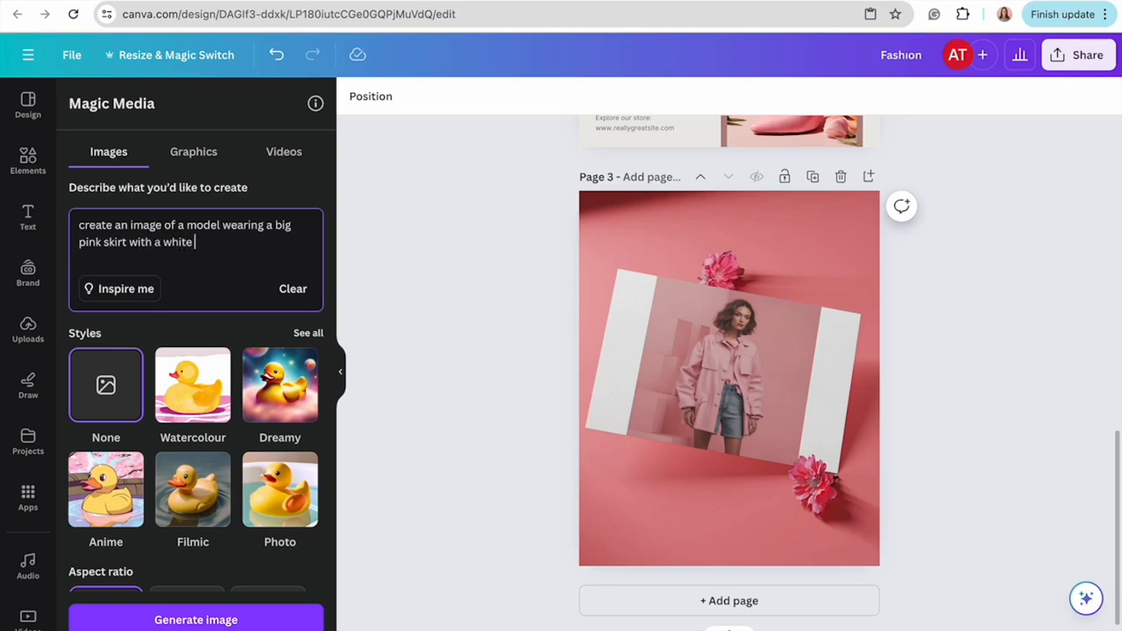
text(to)
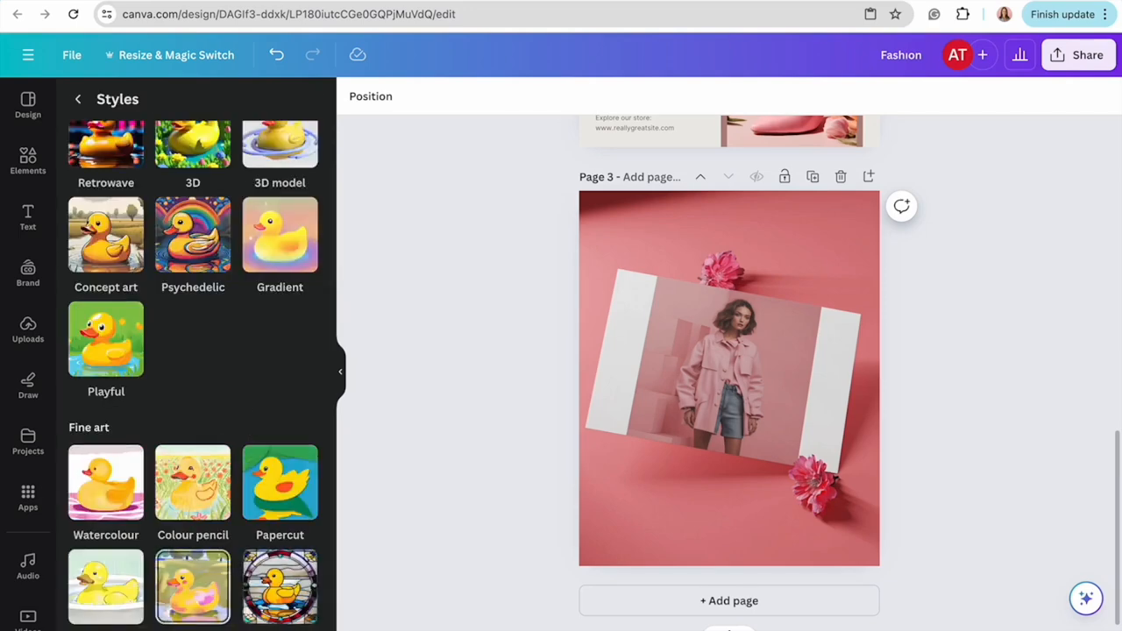
scroll(223, 551, up, 4)
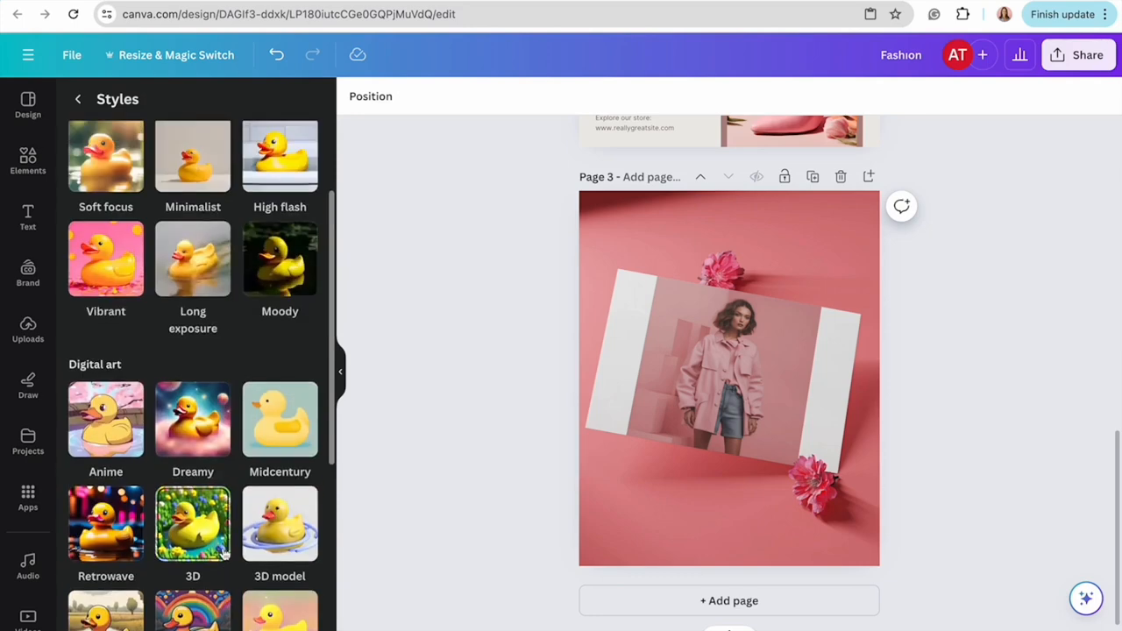
scroll(234, 528, down, 1)
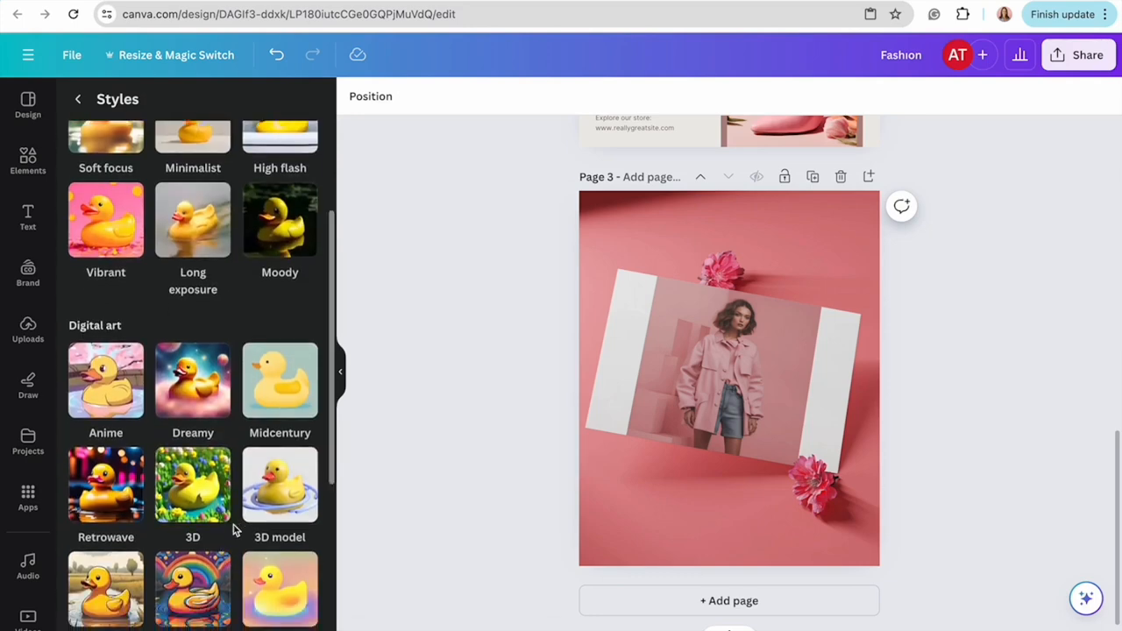
click(123, 496)
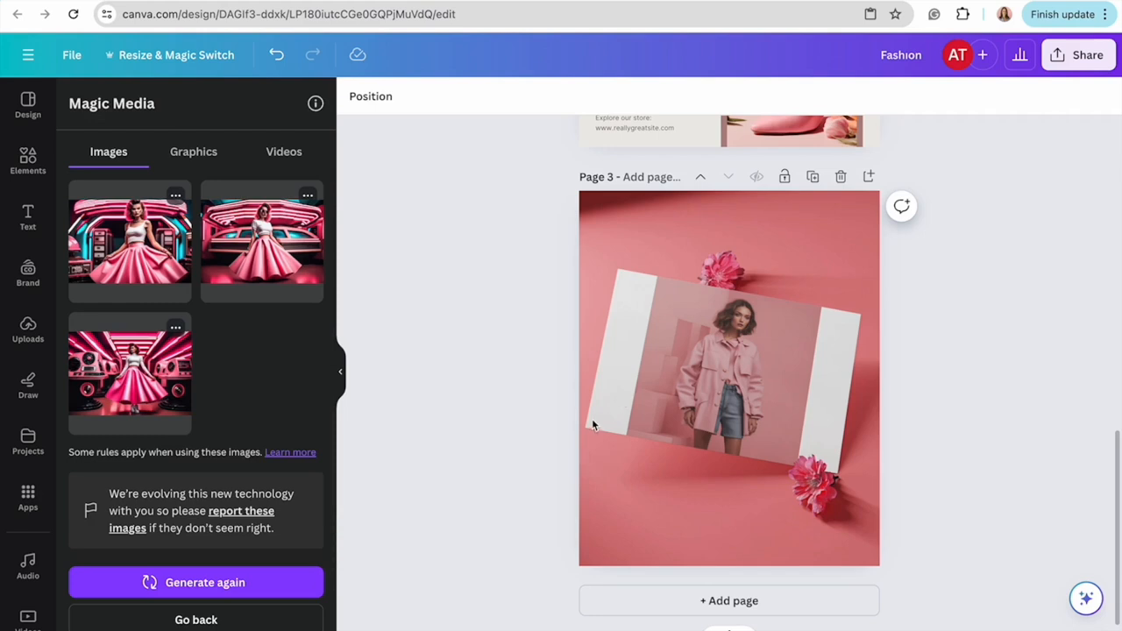
- Place the fourth generated pink-skirt model image into the card mockup on page 3
drag(406, 397, 709, 369)
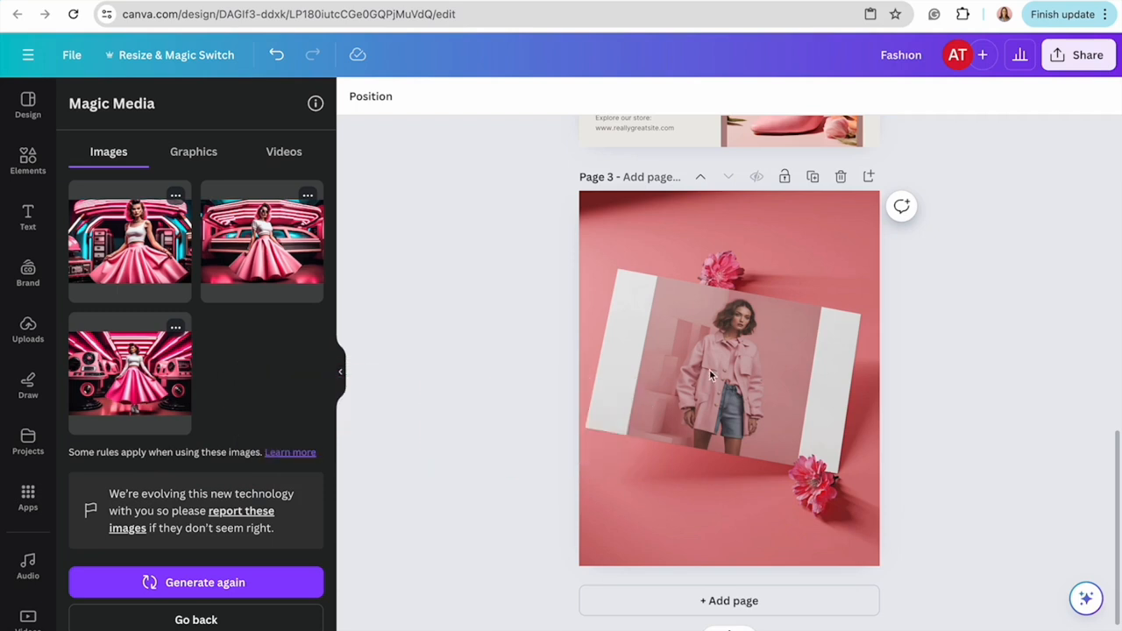